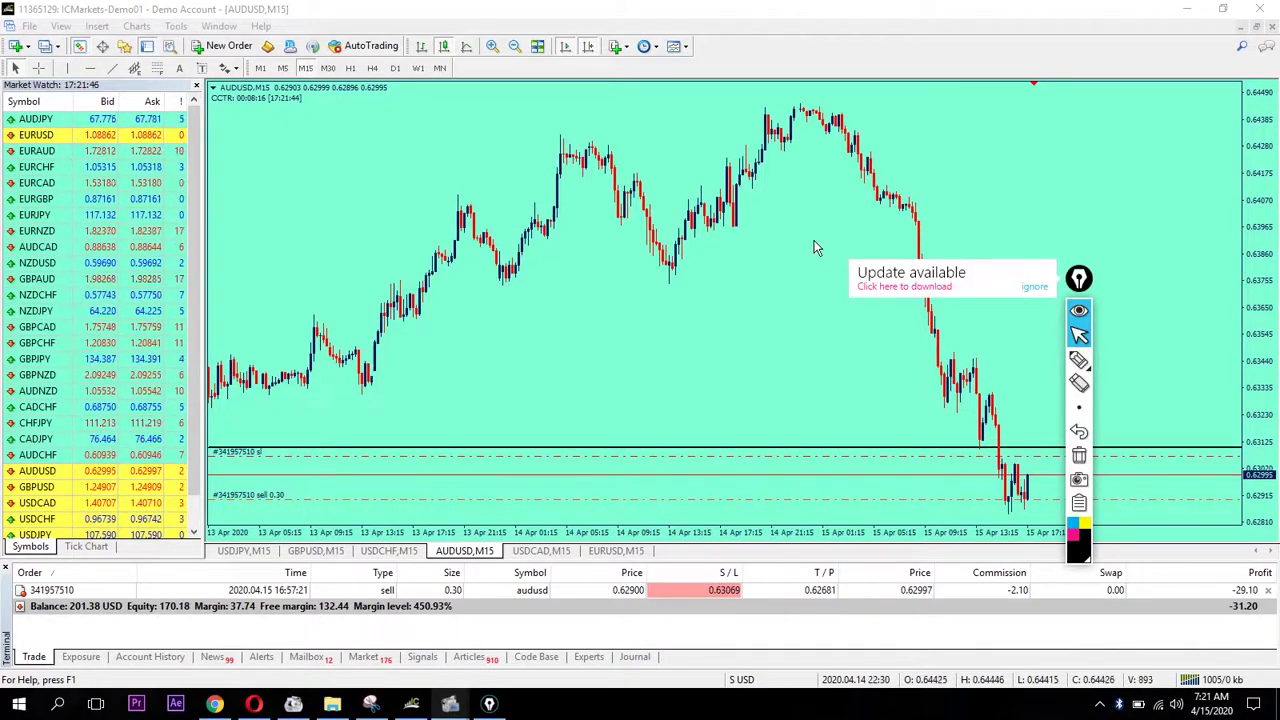
Dismiss the update notice and move the annotation toolbar to the top-right corner
click(1036, 289)
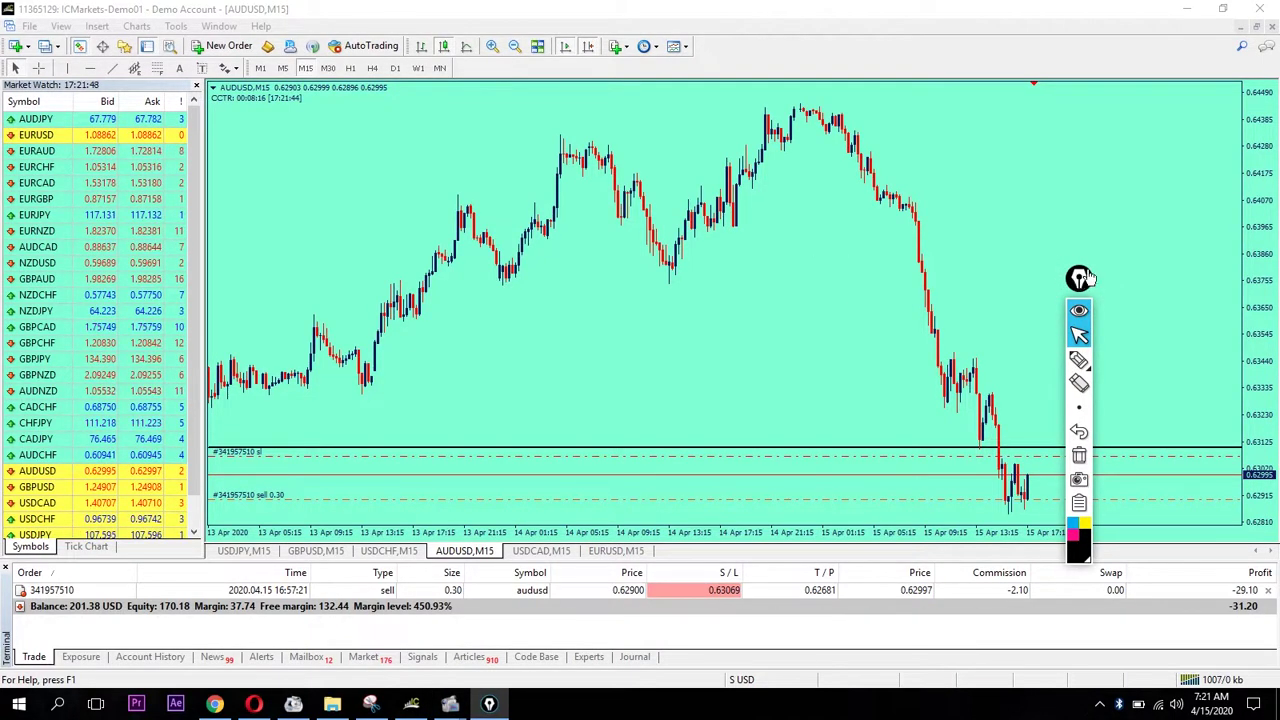
mouse_move(1080, 278)
mouse_down()
mouse_move(1265, 150)
mouse_move(1255, 118)
mouse_move(1205, 106)
mouse_move(1197, 85)
mouse_move(1245, 72)
mouse_move(1264, 84)
mouse_up()
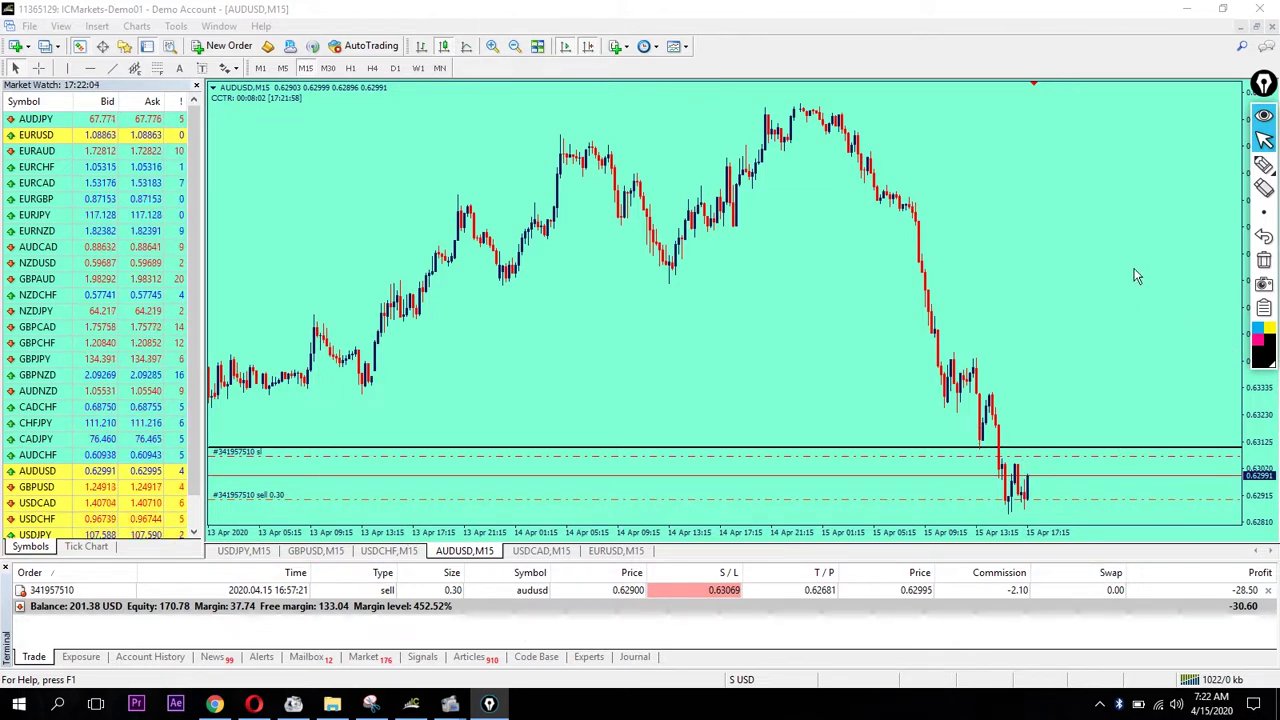
With the pen tool, sketch two freehand price paths over the recent drop and latest candles
click(1264, 168)
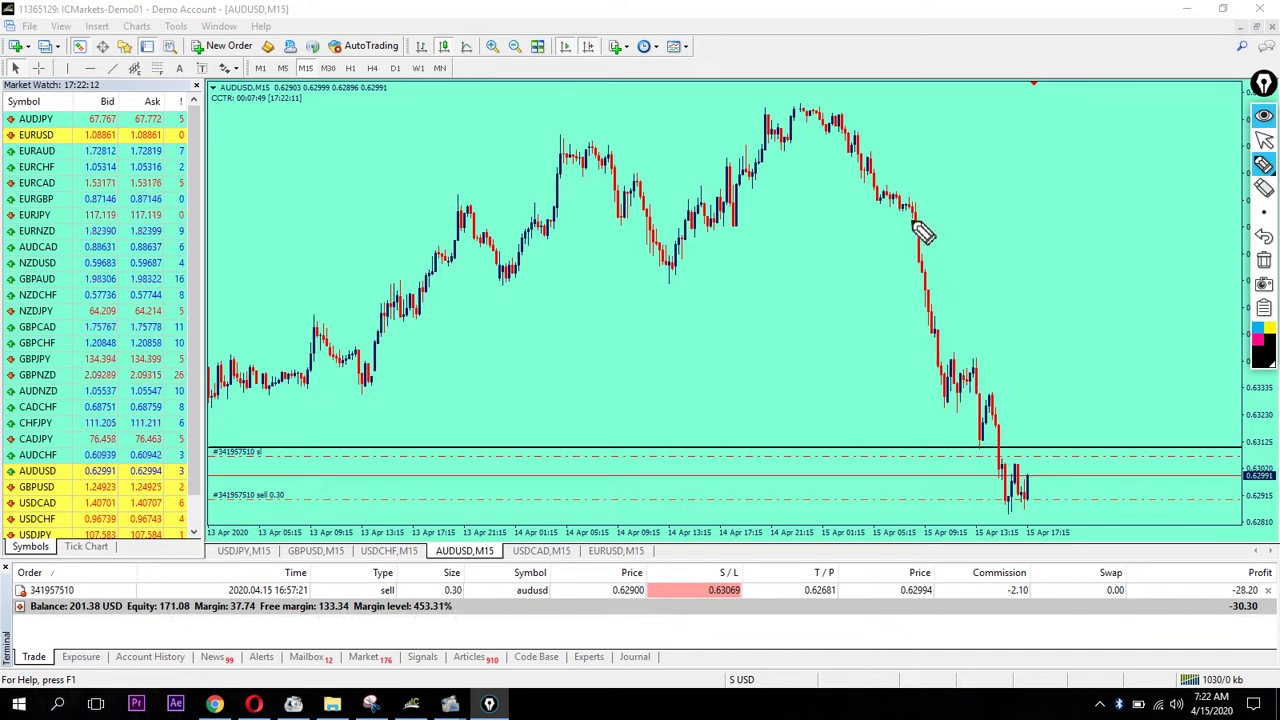
mouse_move(935, 381)
mouse_down()
mouse_move(975, 385)
mouse_move(1012, 425)
mouse_move(1032, 502)
mouse_move(1070, 460)
mouse_move(1098, 522)
mouse_up()
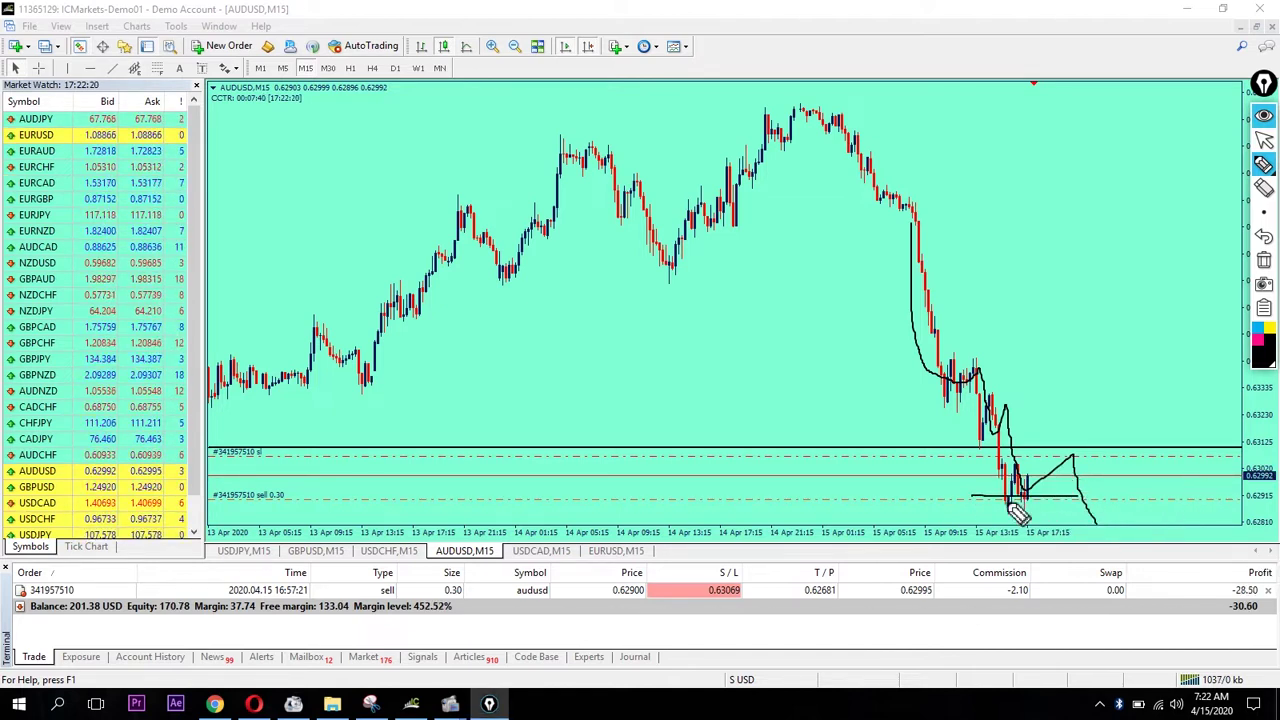
drag(752, 282, 787, 395)
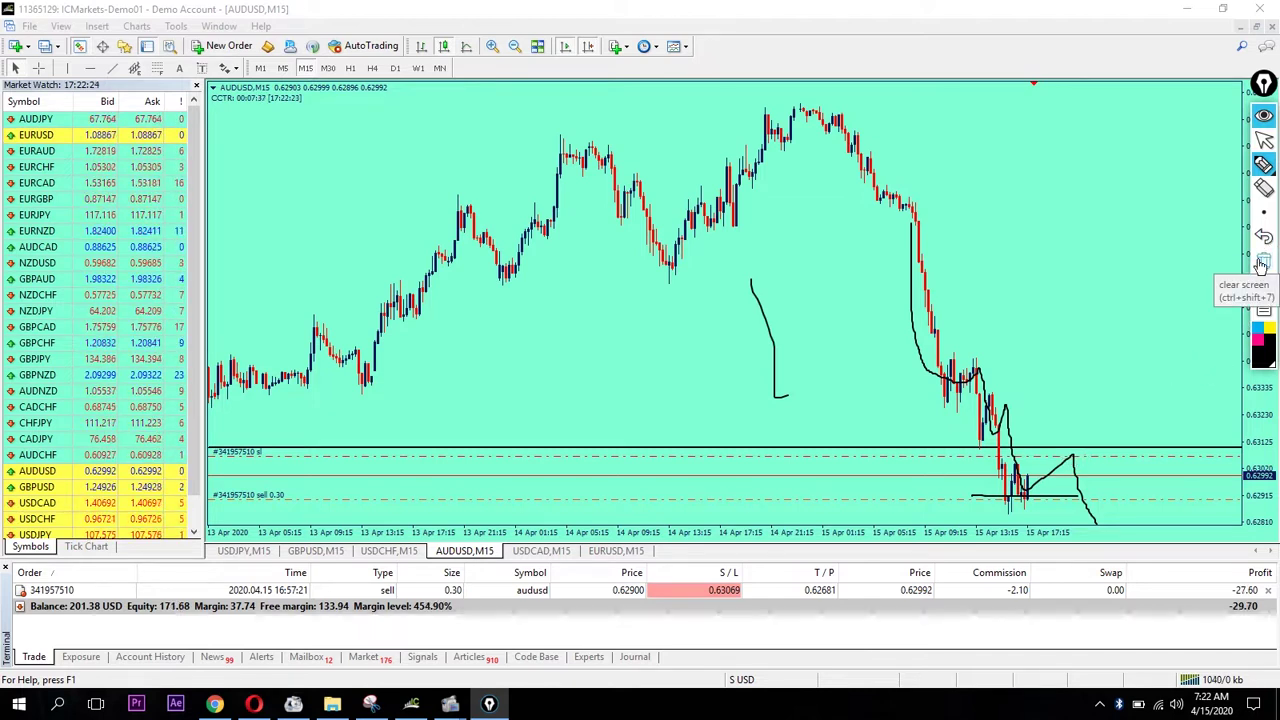
Clear the pen drawings, circle the Profit values and sketch a move, then clear everything again
click(1264, 260)
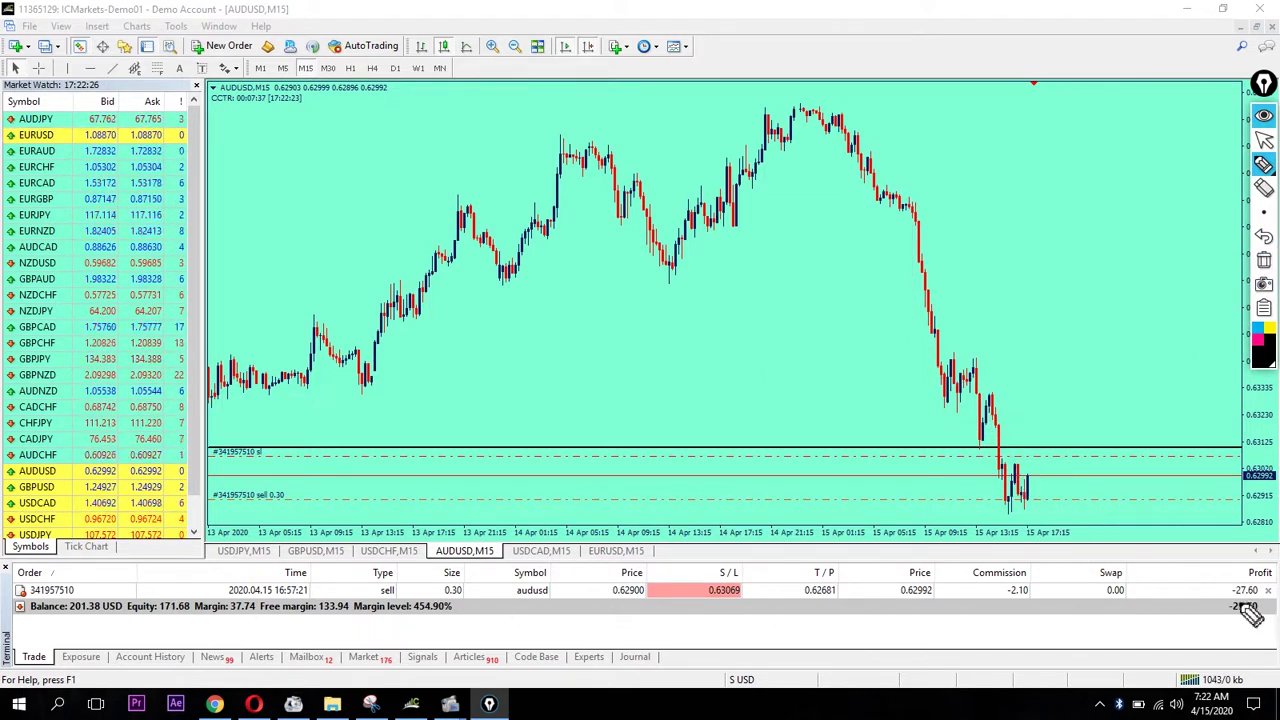
mouse_move(1264, 570)
mouse_down()
mouse_move(1205, 596)
mouse_move(1245, 634)
mouse_move(1272, 634)
mouse_move(1260, 567)
mouse_up()
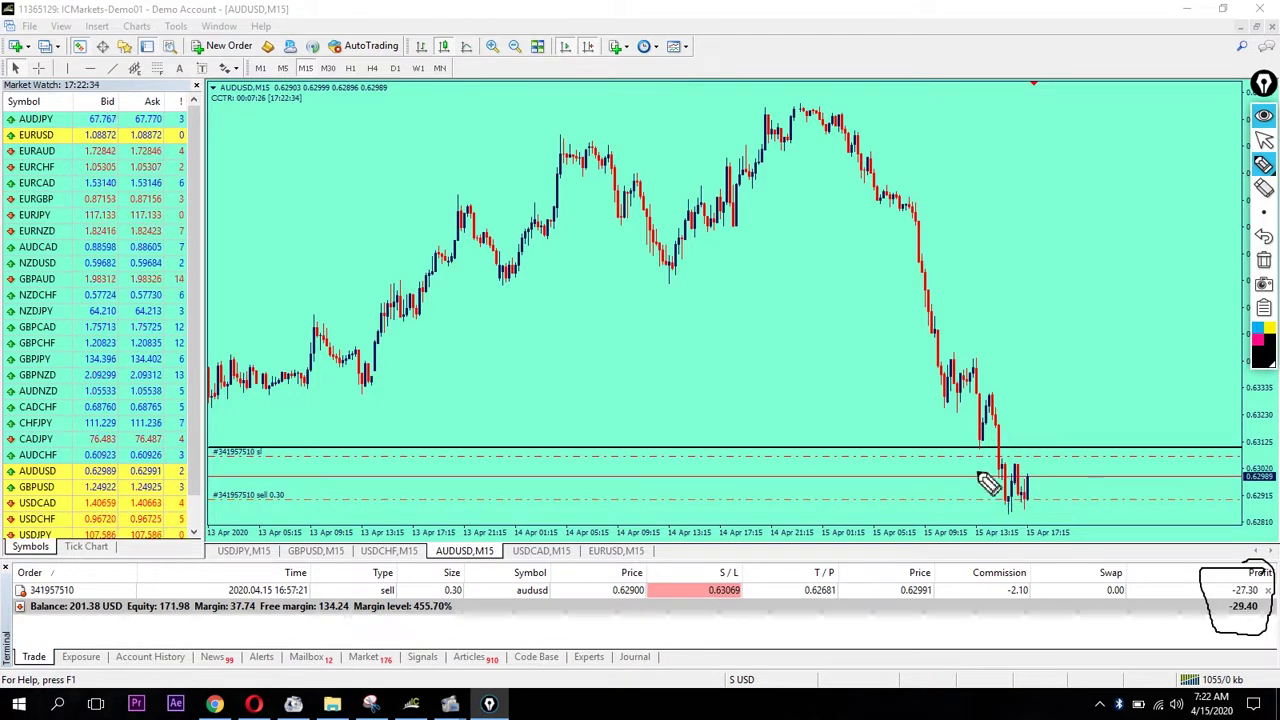
mouse_move(980, 448)
mouse_down()
mouse_move(998, 412)
mouse_move(1012, 502)
mouse_up()
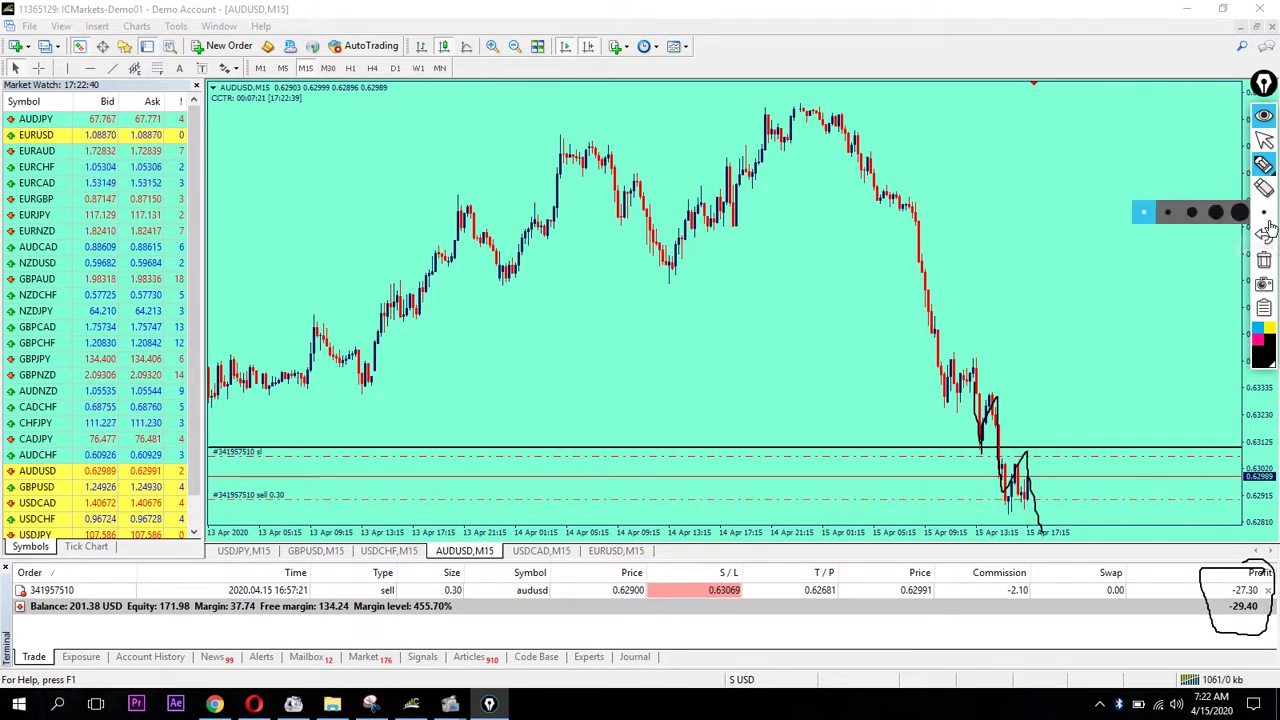
click(1264, 259)
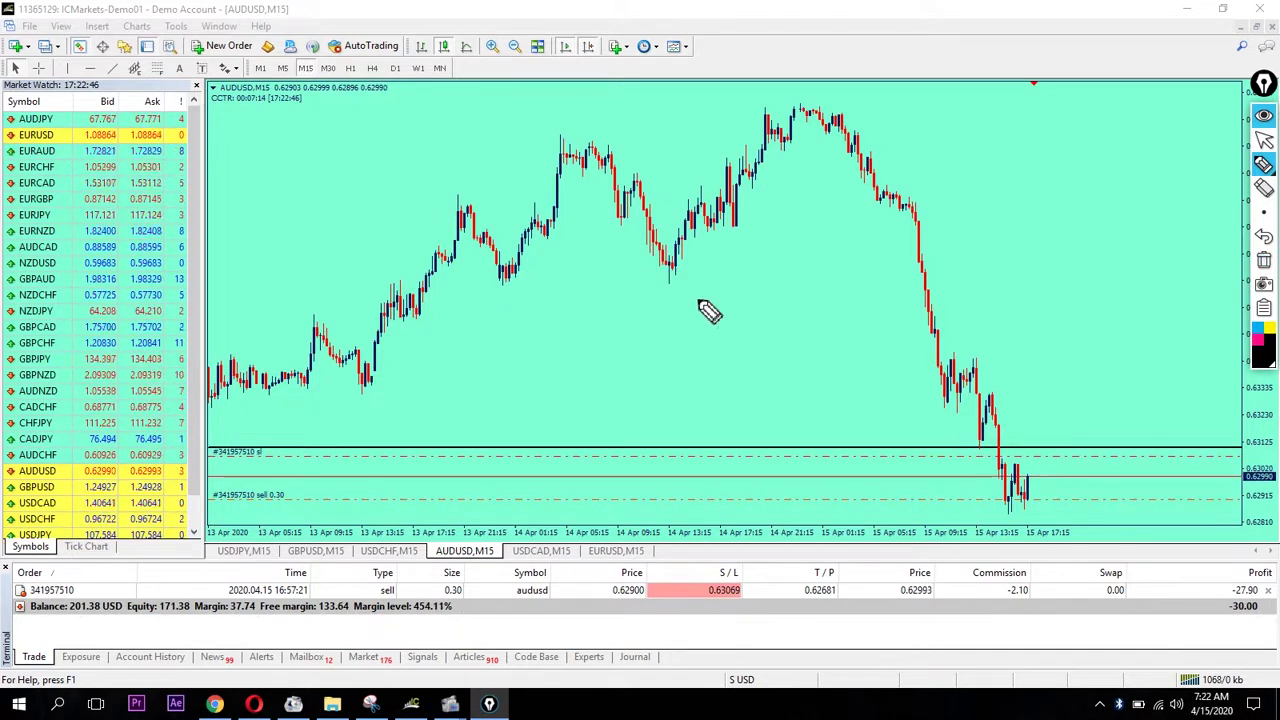
Pen a downward and a zigzag price scenario, marking levels at the peak and current price
drag(606, 252, 658, 366)
mouse_move(723, 285)
mouse_down()
mouse_move(782, 404)
mouse_move(806, 336)
mouse_move(843, 446)
mouse_move(845, 380)
mouse_up()
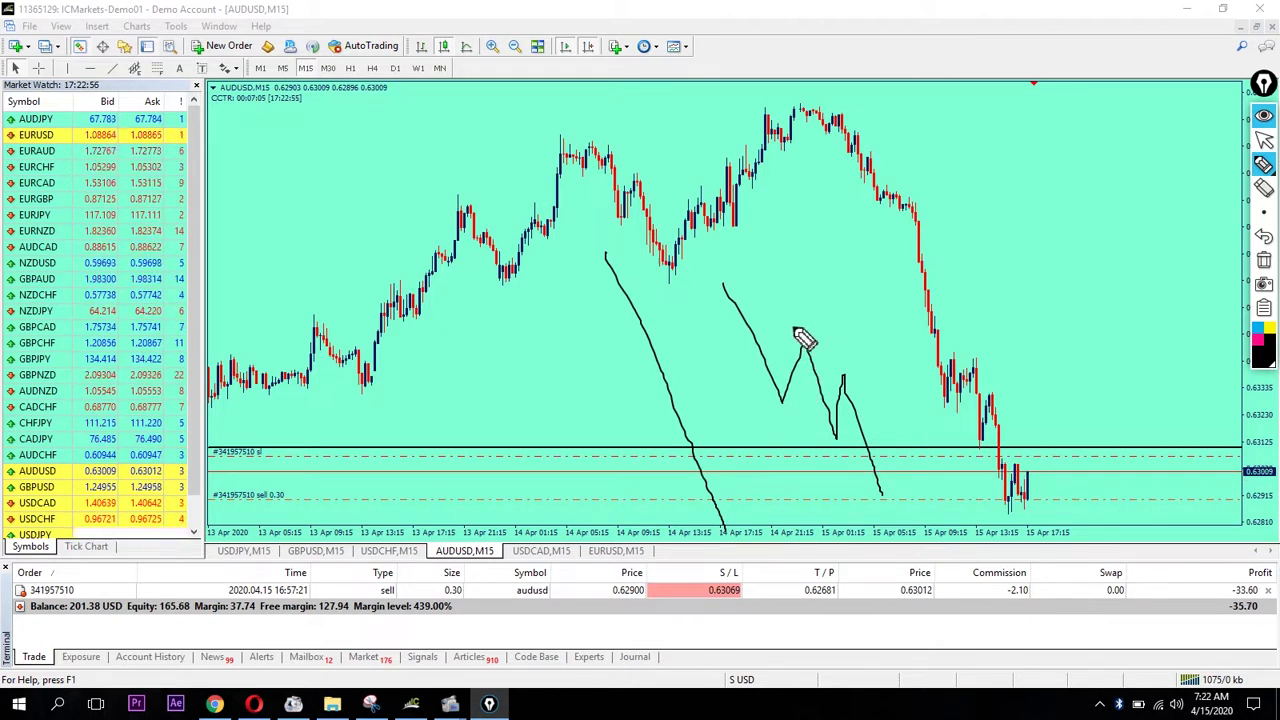
drag(784, 331, 824, 338)
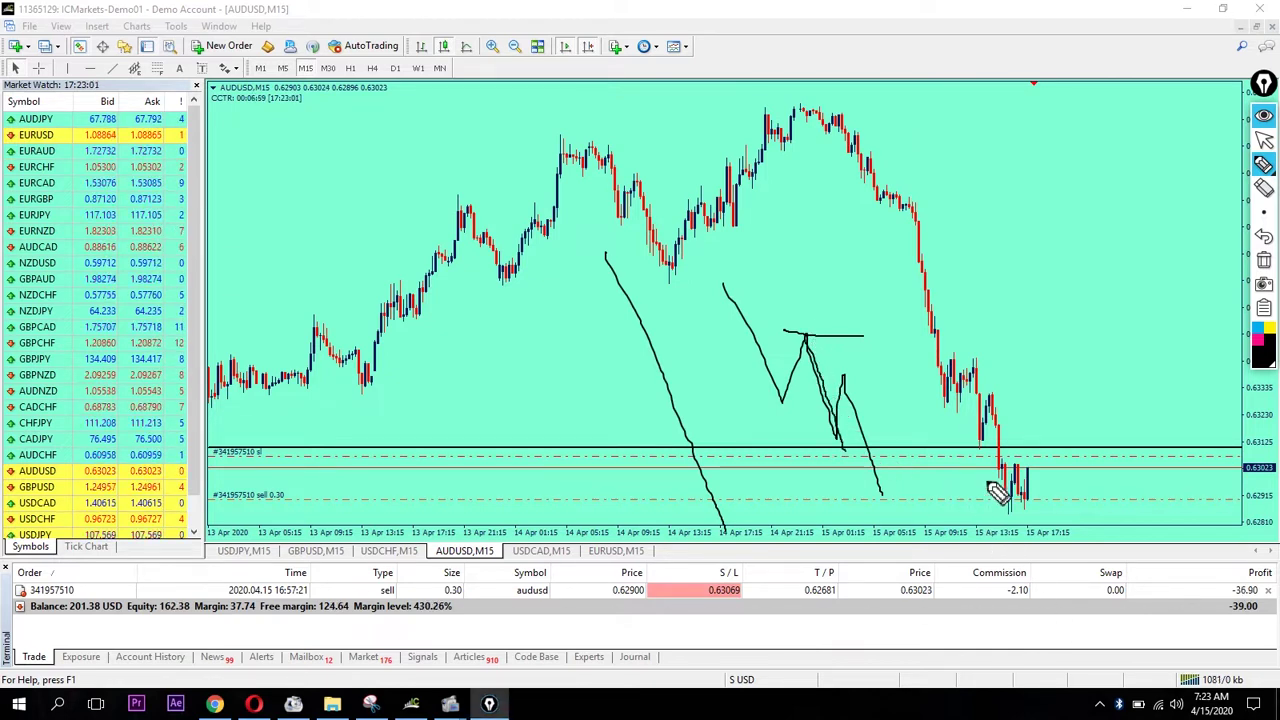
drag(981, 502, 999, 503)
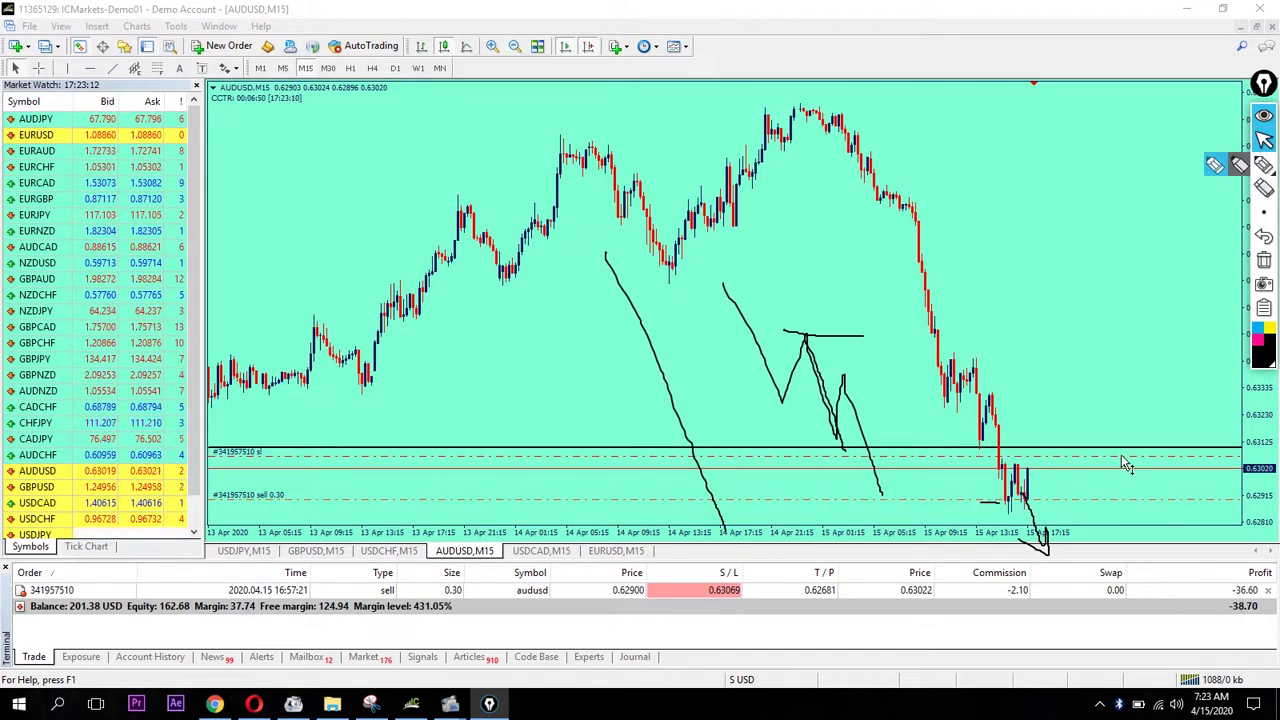
Raise the sell stop loss to 0.63144, then pen-circle and underline the latest candle cluster
drag(1123, 463, 1127, 441)
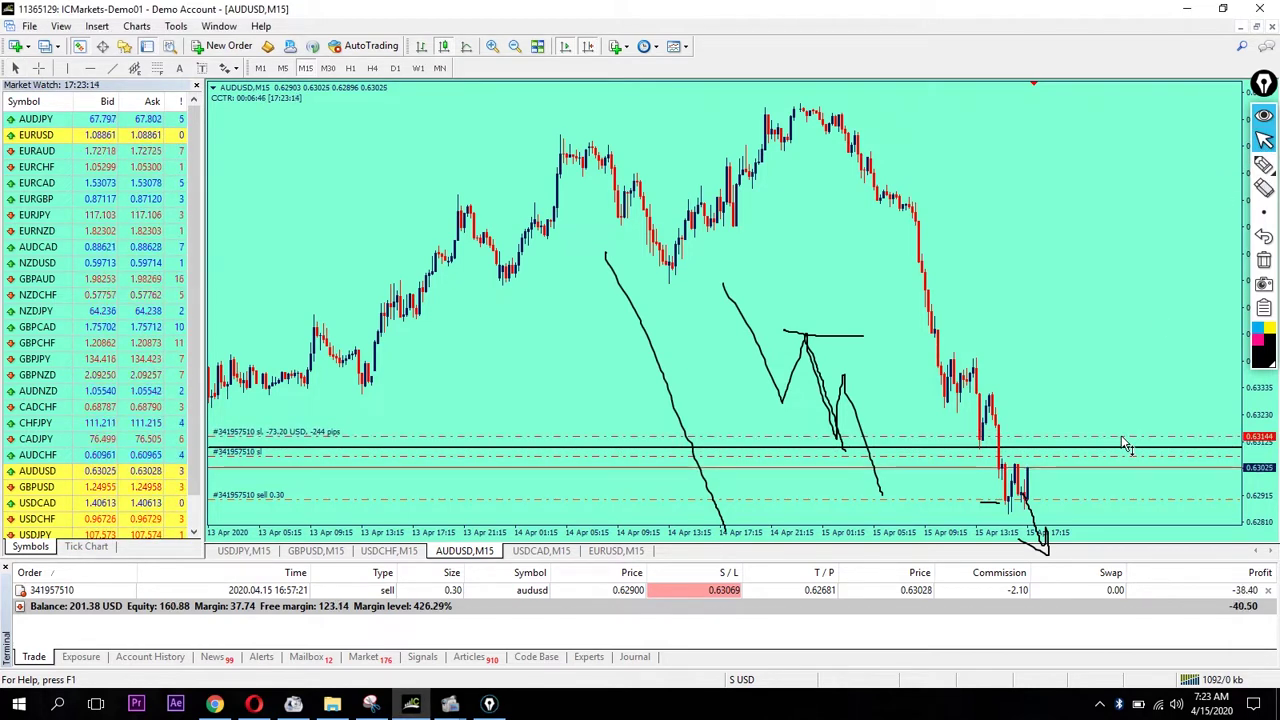
click(1265, 167)
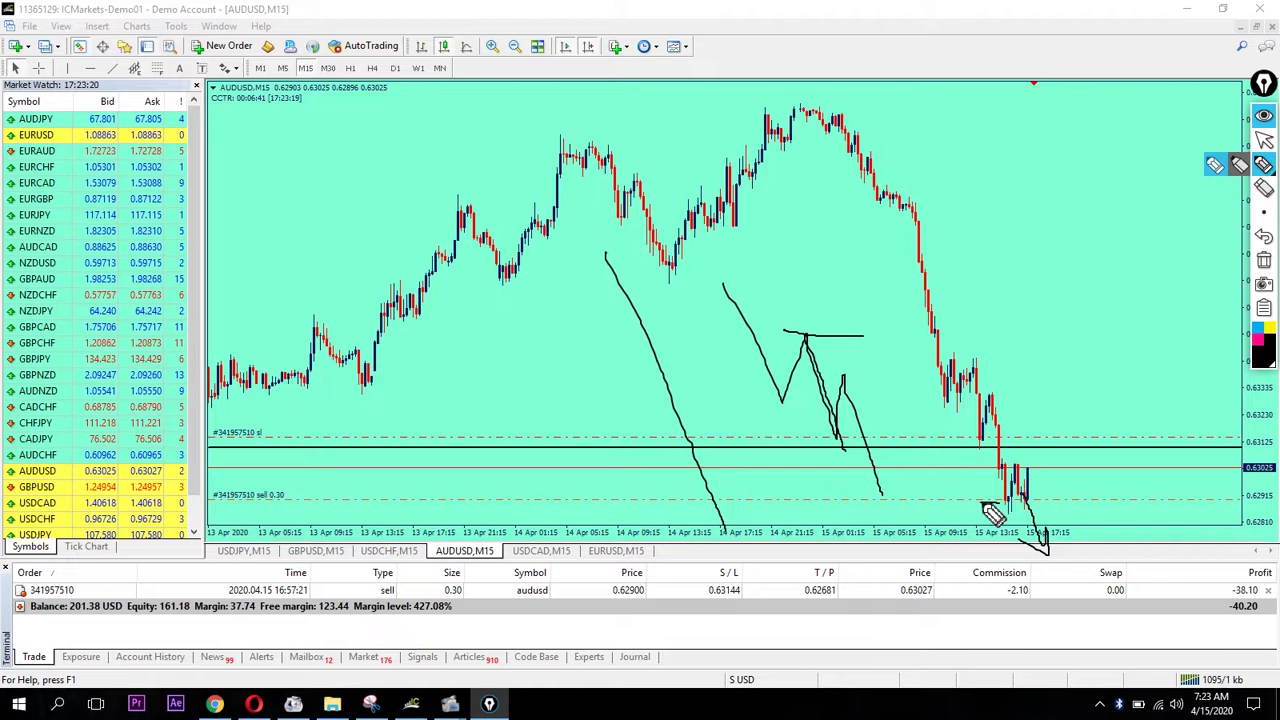
mouse_move(993, 514)
mouse_down()
mouse_move(1057, 497)
mouse_move(1043, 520)
mouse_move(975, 500)
mouse_up()
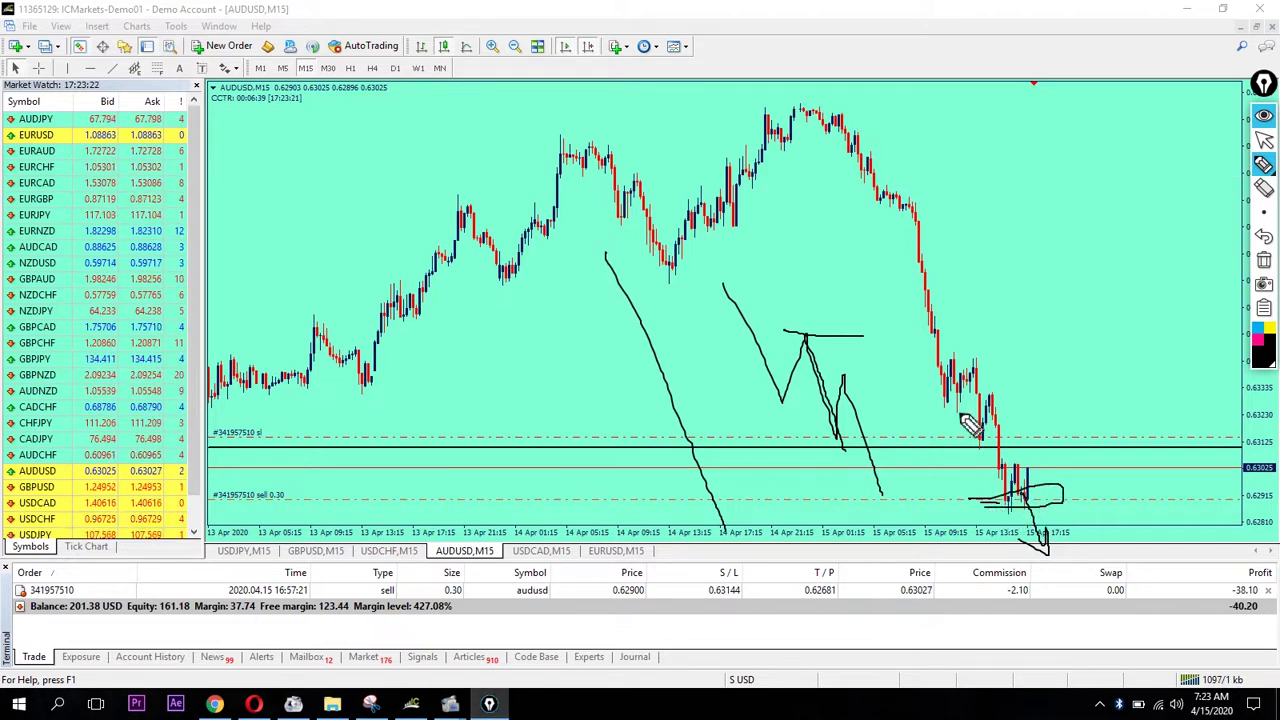
drag(935, 390, 977, 372)
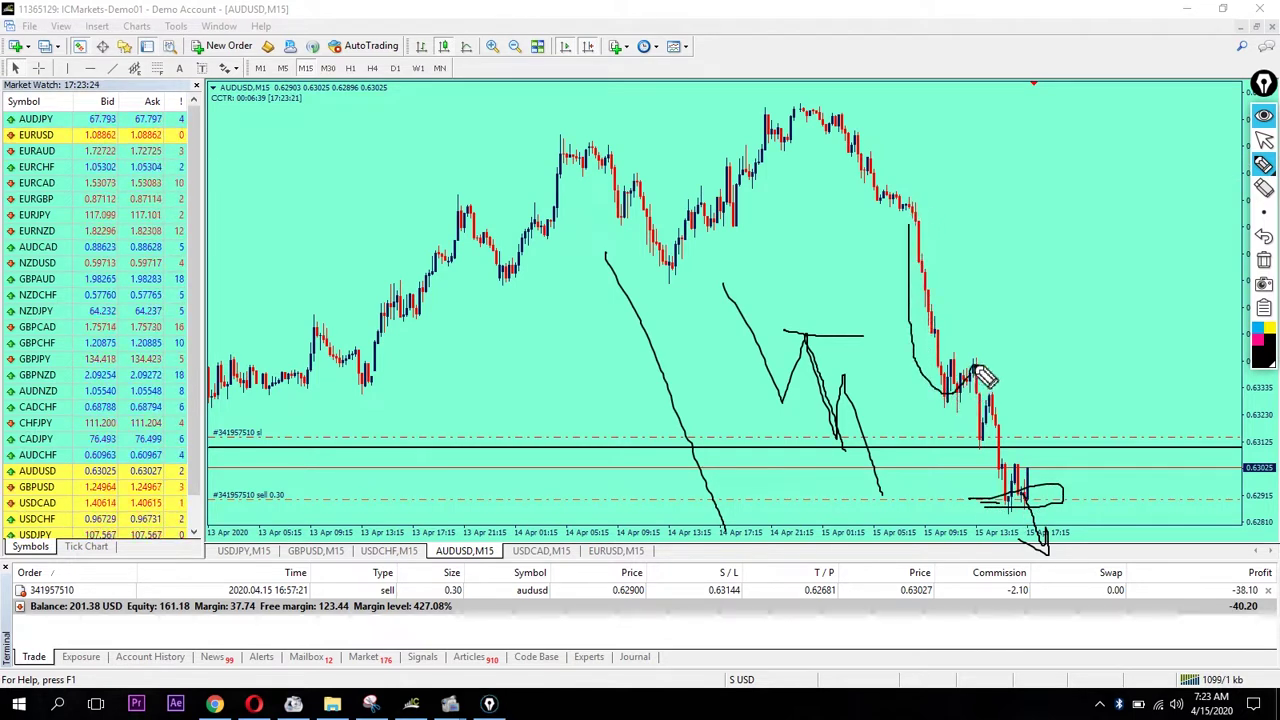
mouse_move(962, 527)
mouse_down()
mouse_move(1045, 506)
mouse_move(1000, 515)
mouse_move(1028, 507)
mouse_move(1000, 503)
mouse_move(1051, 503)
mouse_move(1025, 512)
mouse_up()
Clear the chart, handwrite 'Buy Low Sell High' and strike a line through the latest candles
click(1264, 268)
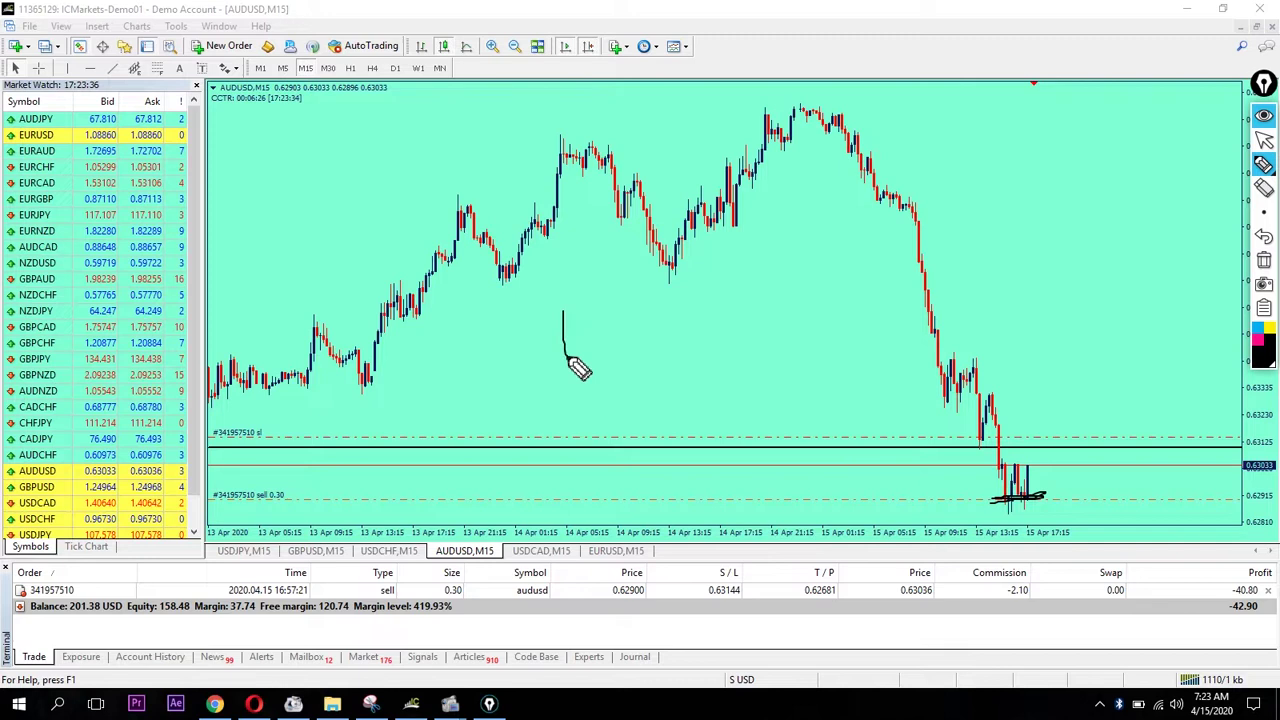
mouse_move(571, 362)
mouse_down()
mouse_move(584, 334)
mouse_move(648, 352)
mouse_move(660, 336)
mouse_move(652, 410)
mouse_up()
click(756, 296)
mouse_move(757, 297)
mouse_down()
mouse_move(846, 372)
mouse_move(858, 313)
mouse_up()
mouse_move(600, 416)
mouse_down()
mouse_move(583, 462)
mouse_move(612, 462)
mouse_move(620, 444)
mouse_move(678, 462)
mouse_up()
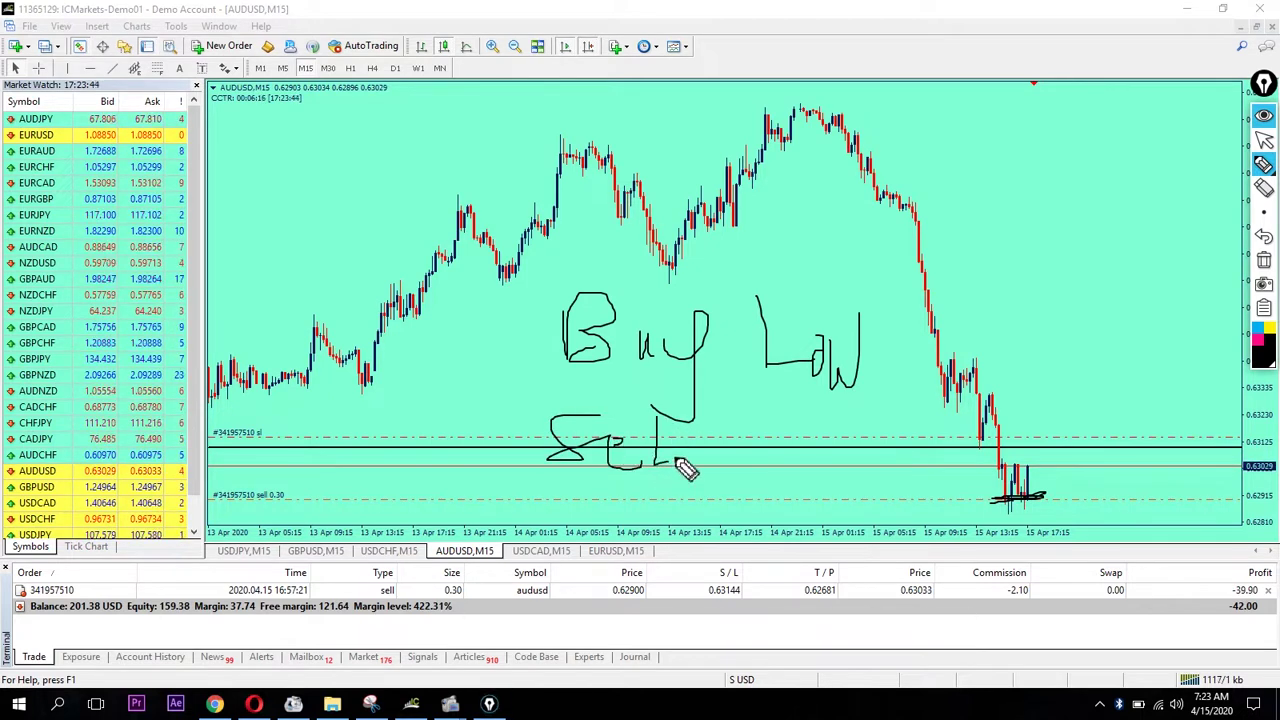
drag(762, 418, 762, 483)
mouse_move(734, 455)
mouse_down()
mouse_move(808, 462)
mouse_move(800, 490)
mouse_up()
mouse_move(800, 445)
mouse_down()
mouse_move(832, 462)
mouse_move(784, 488)
mouse_move(877, 466)
mouse_up()
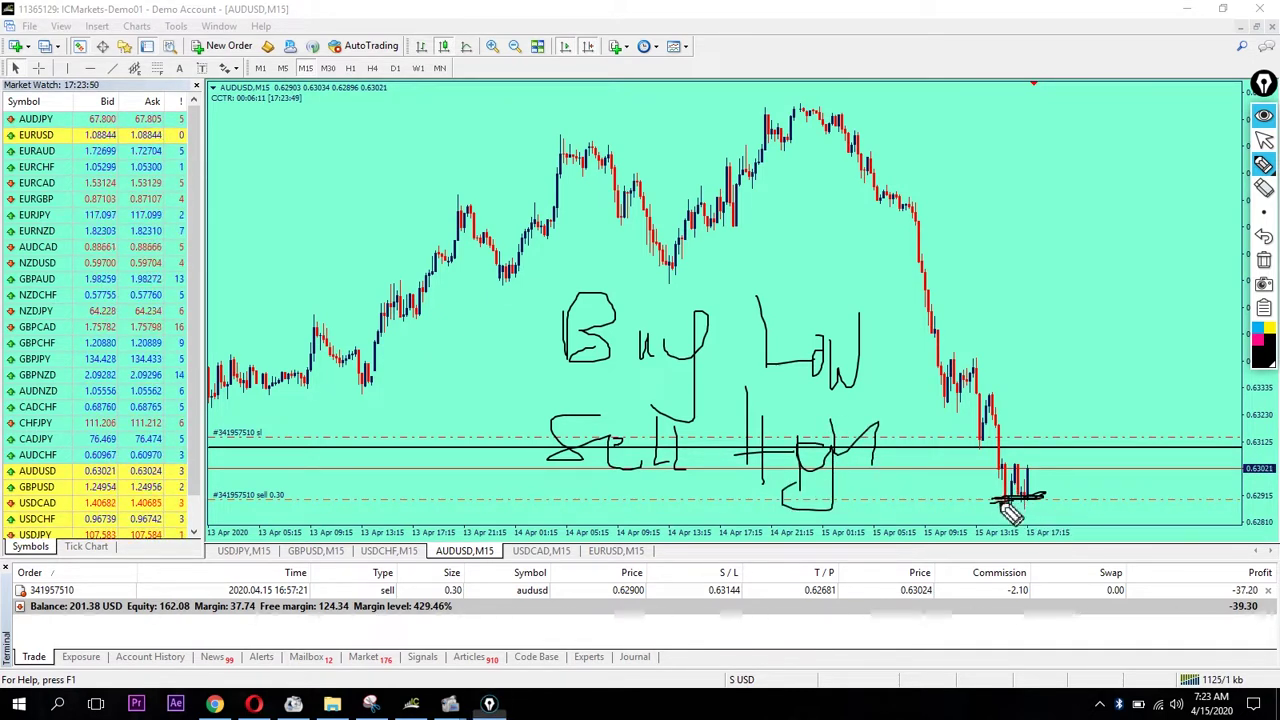
mouse_move(975, 498)
mouse_down()
mouse_move(1067, 496)
mouse_move(1020, 500)
mouse_move(1045, 495)
mouse_move(1040, 505)
mouse_up()
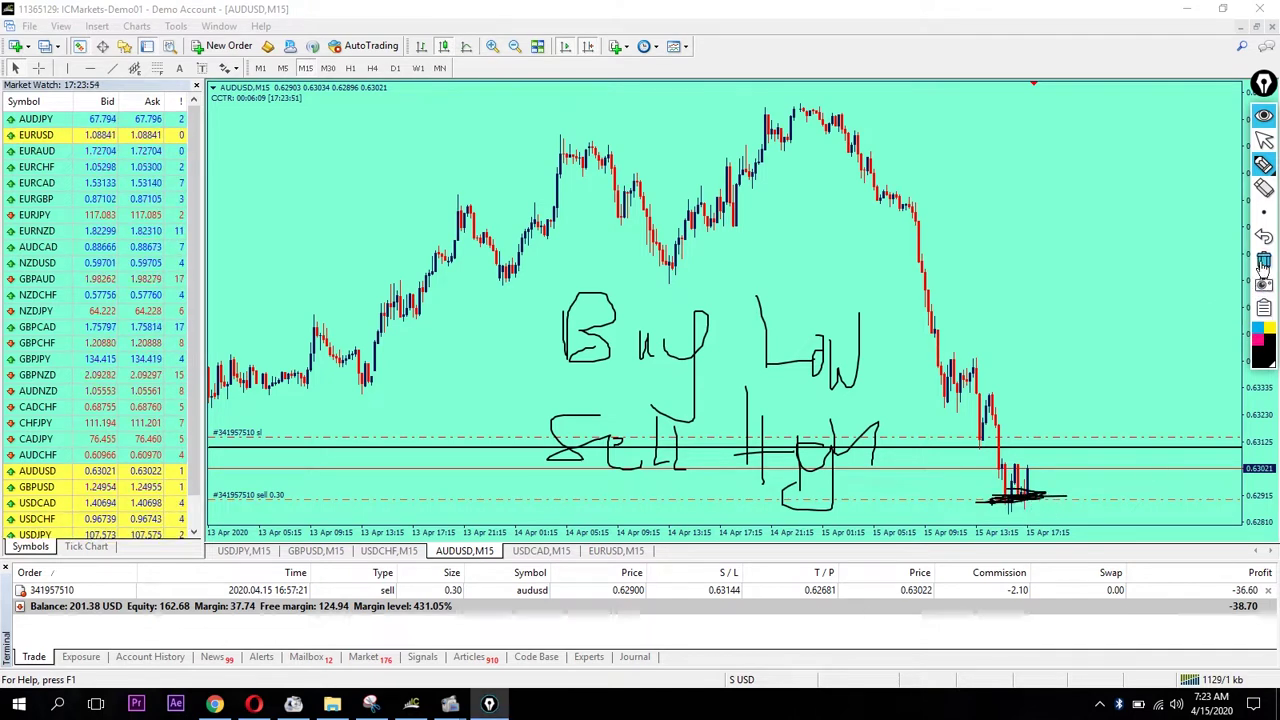
Clear the drawings, then circle the last few candles and mark a level near the bounce
click(1263, 262)
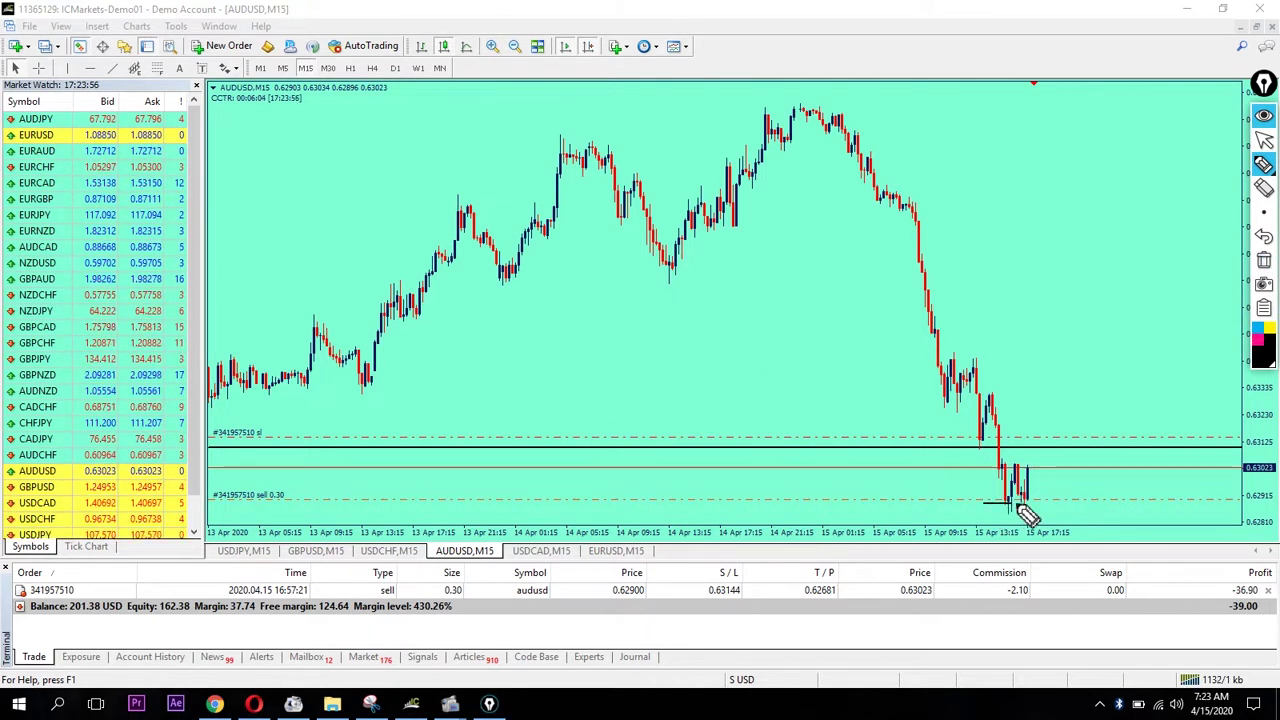
drag(1022, 507, 1006, 508)
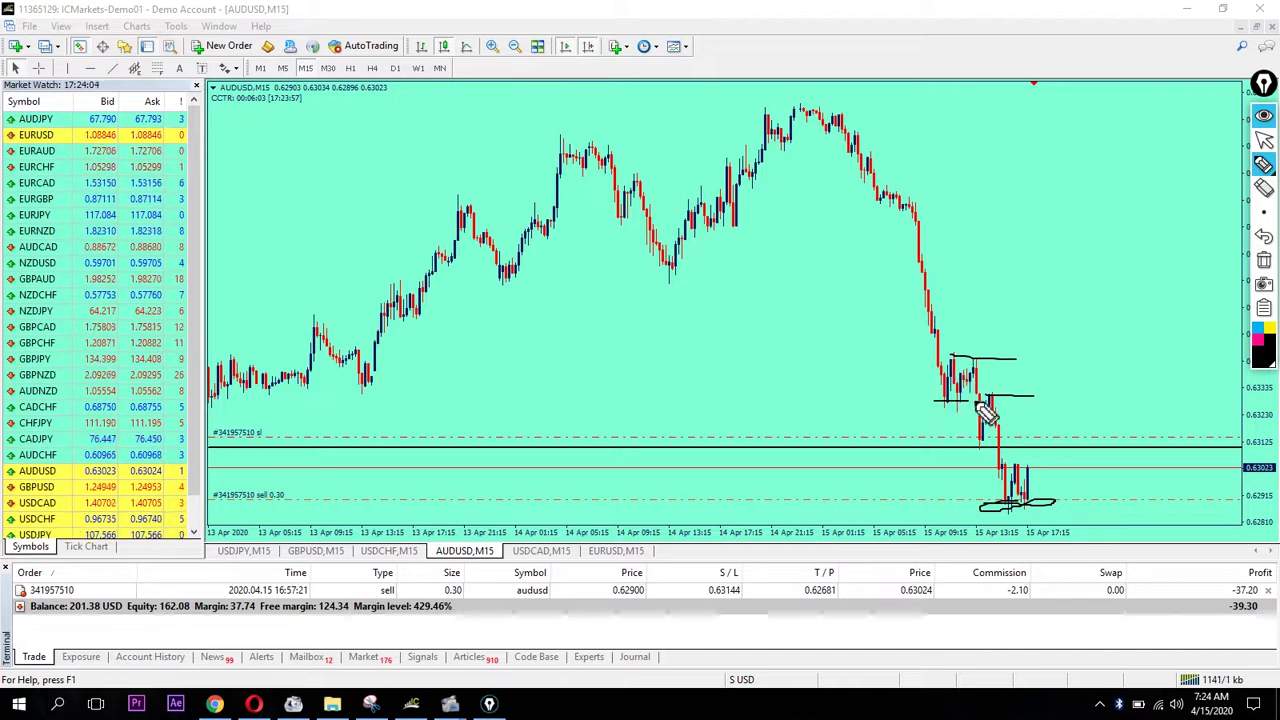
drag(943, 410, 1003, 408)
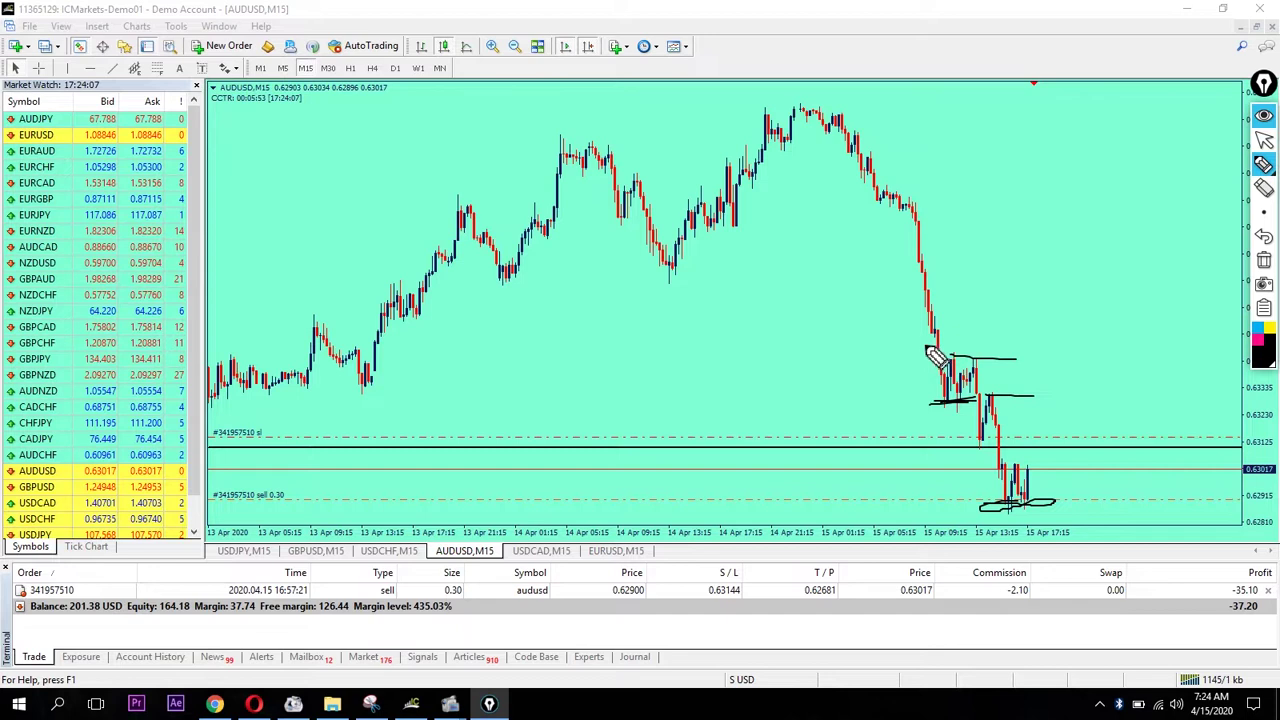
Clear again and trace a zigzag along the earlier uptrend up toward the chart top
click(1264, 260)
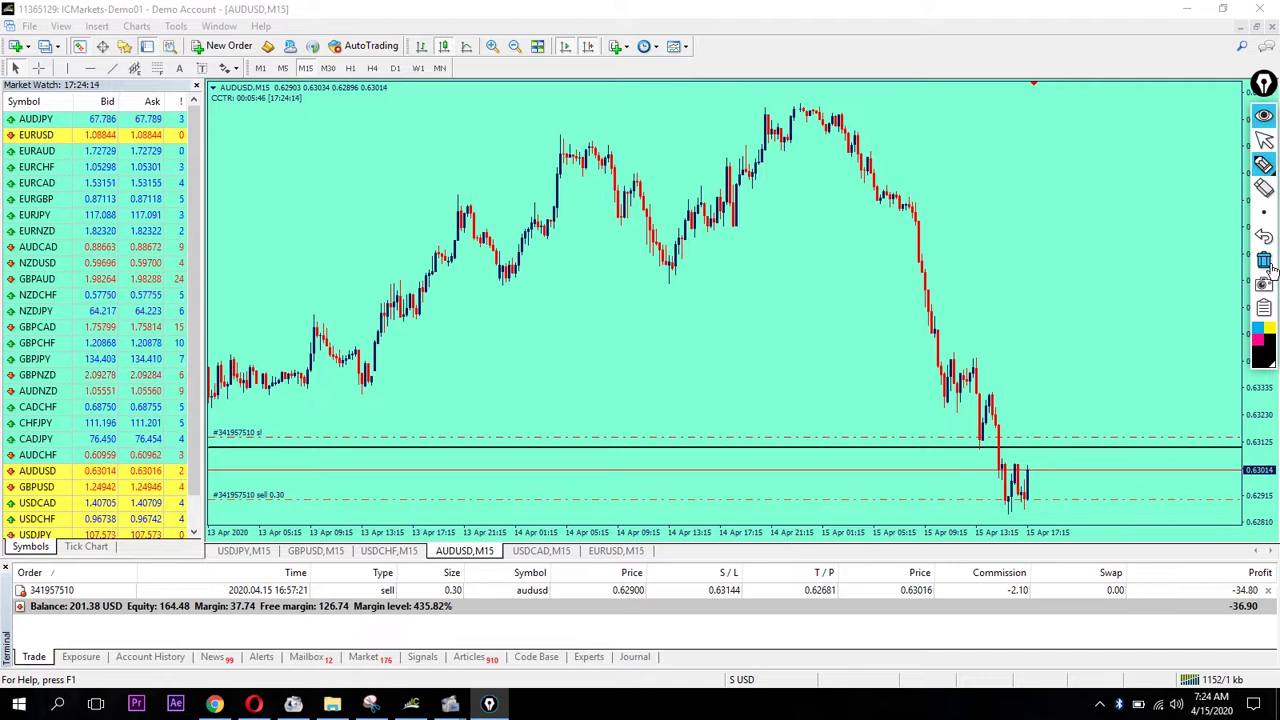
mouse_move(253, 424)
mouse_down()
mouse_move(297, 303)
mouse_move(354, 371)
mouse_move(429, 206)
mouse_move(538, 192)
mouse_up()
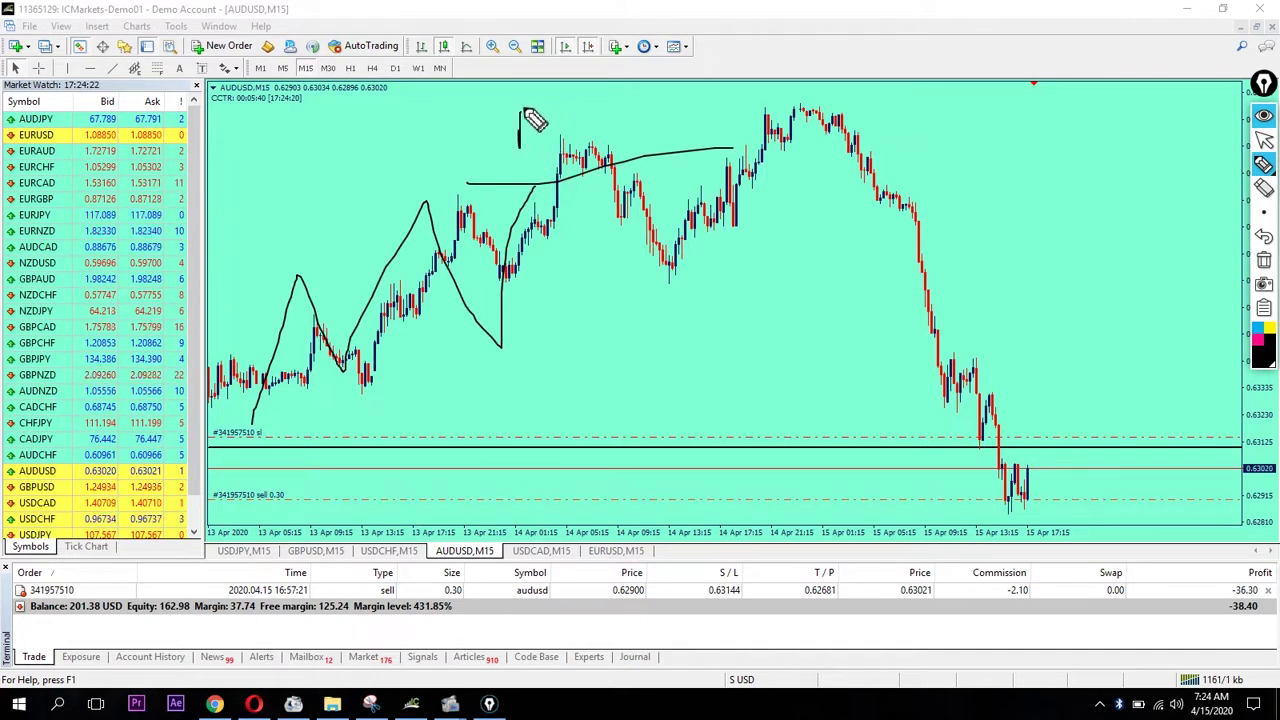
drag(536, 190, 614, 68)
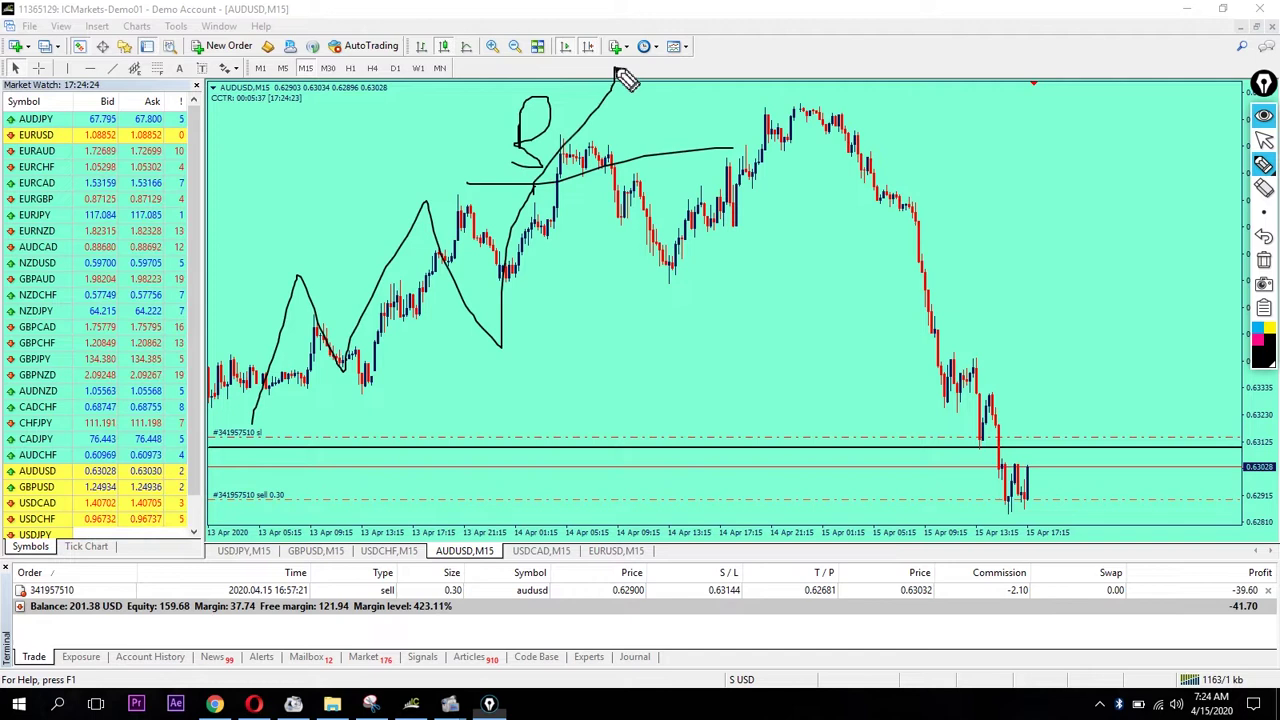
Erase old sketches, pen the uptrend swing, a level and a 'Buy' note, then clear all drawings
click(1254, 292)
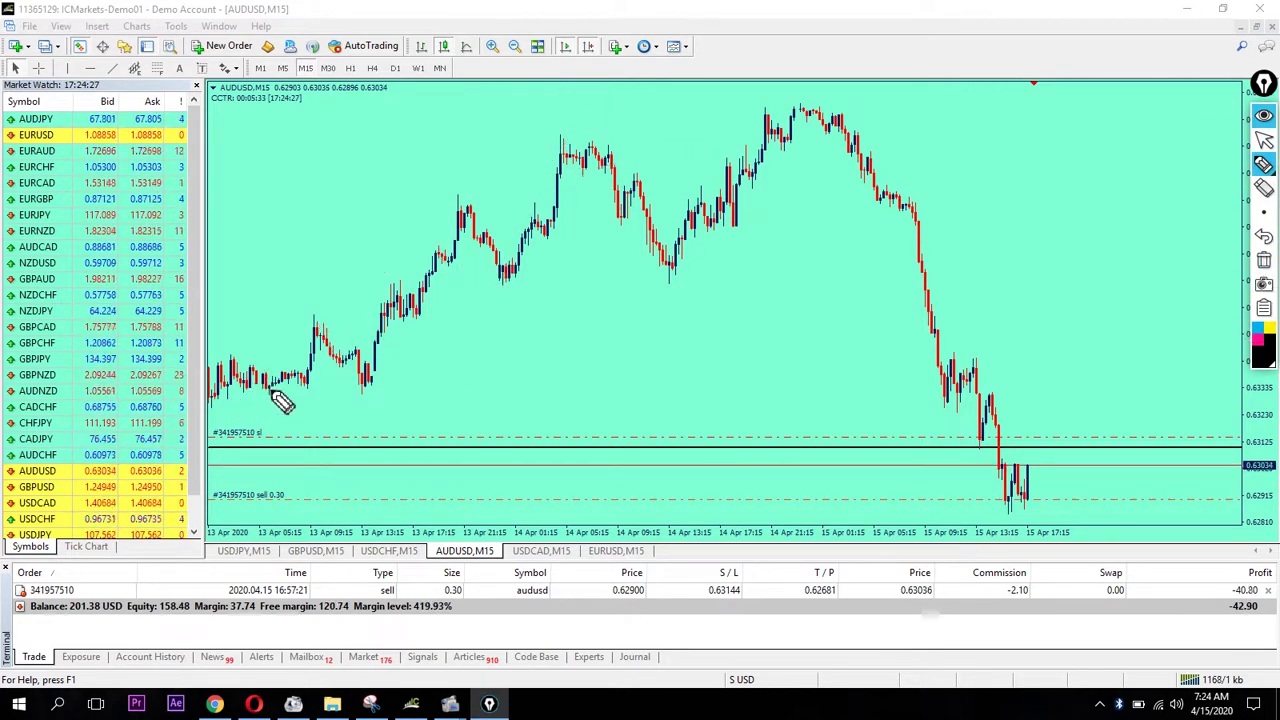
mouse_move(305, 392)
mouse_down()
mouse_move(350, 355)
mouse_move(388, 398)
mouse_move(382, 382)
mouse_move(470, 212)
mouse_move(515, 278)
mouse_move(578, 160)
mouse_move(628, 200)
mouse_up()
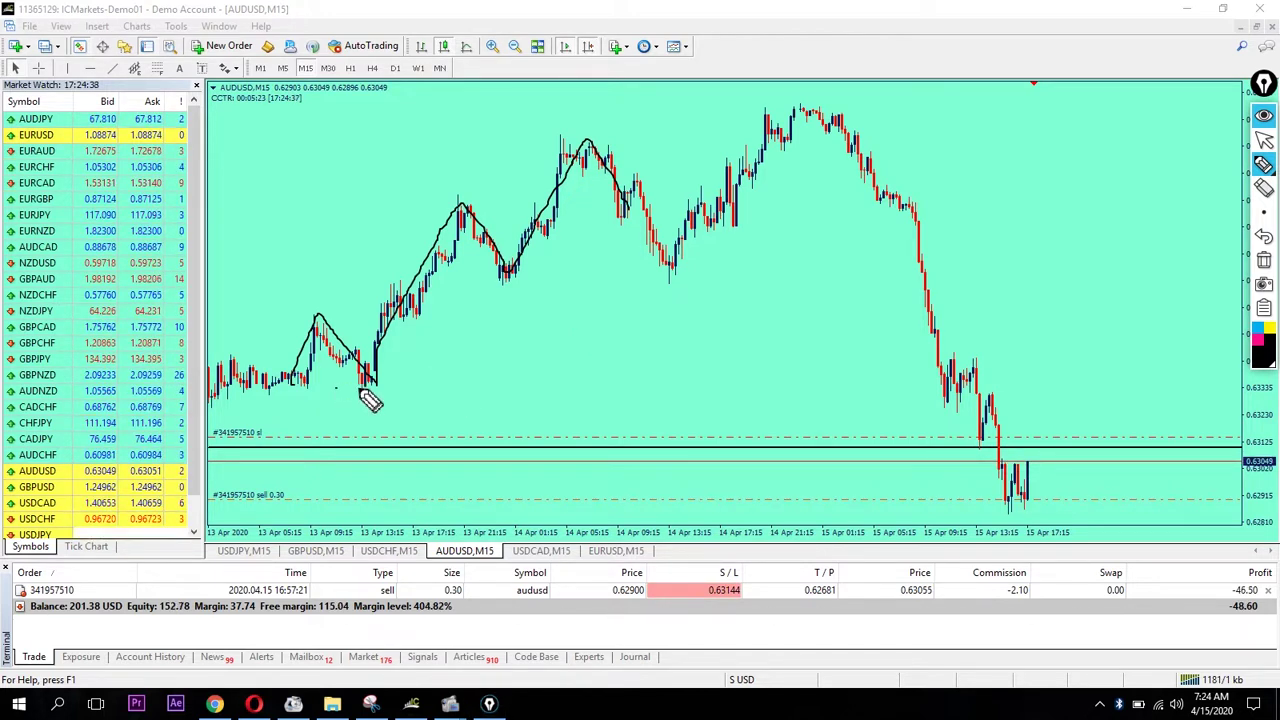
mouse_move(336, 387)
mouse_down()
mouse_move(418, 387)
mouse_move(358, 415)
mouse_move(432, 420)
mouse_up()
drag(438, 406, 430, 436)
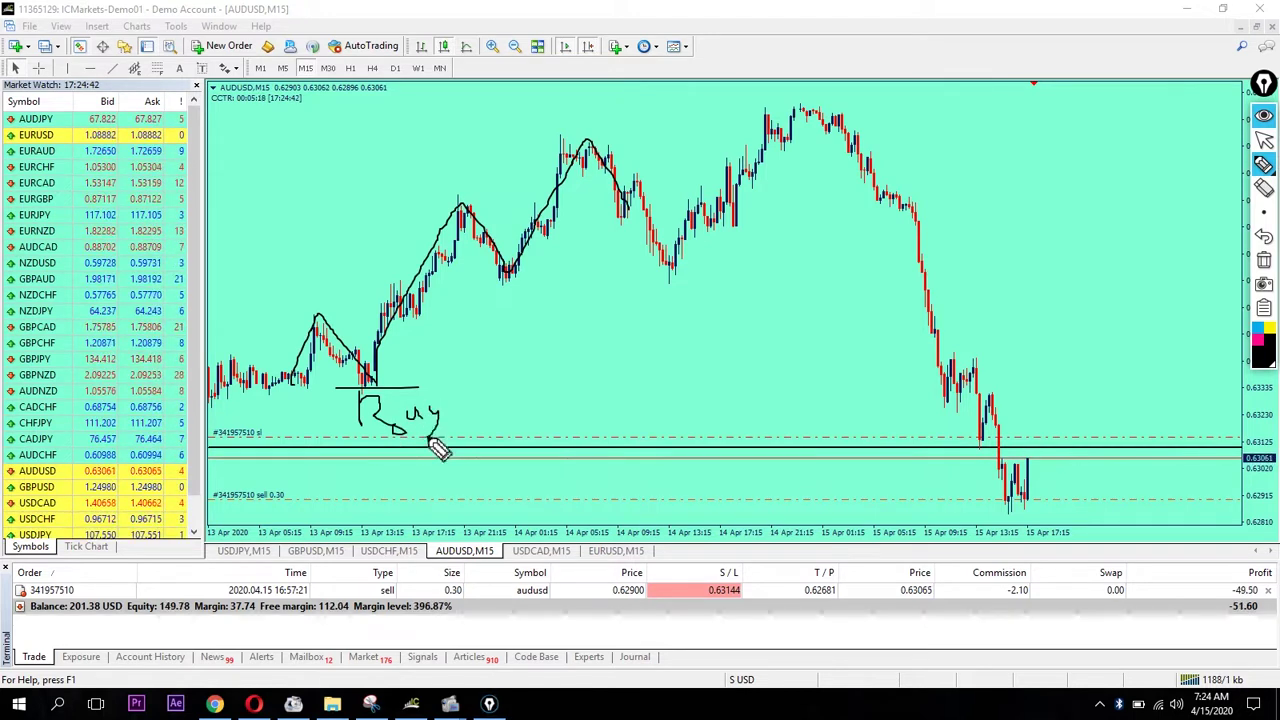
drag(370, 380, 464, 208)
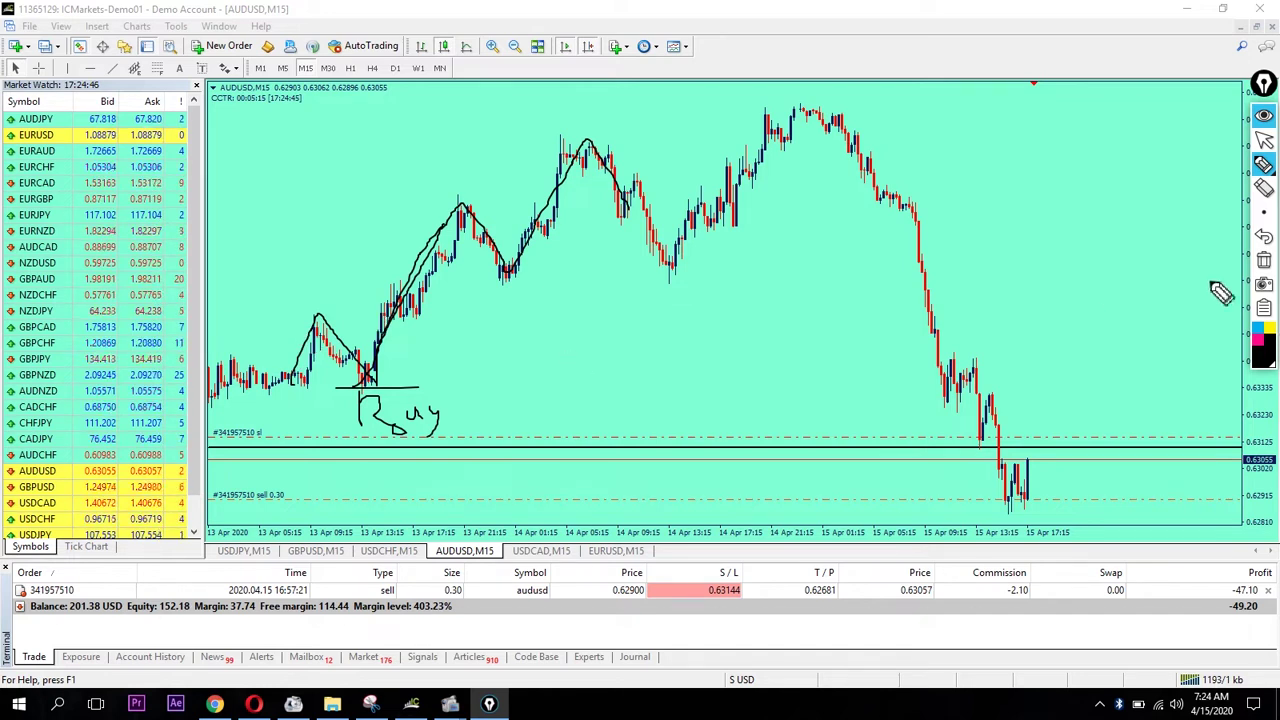
click(1264, 260)
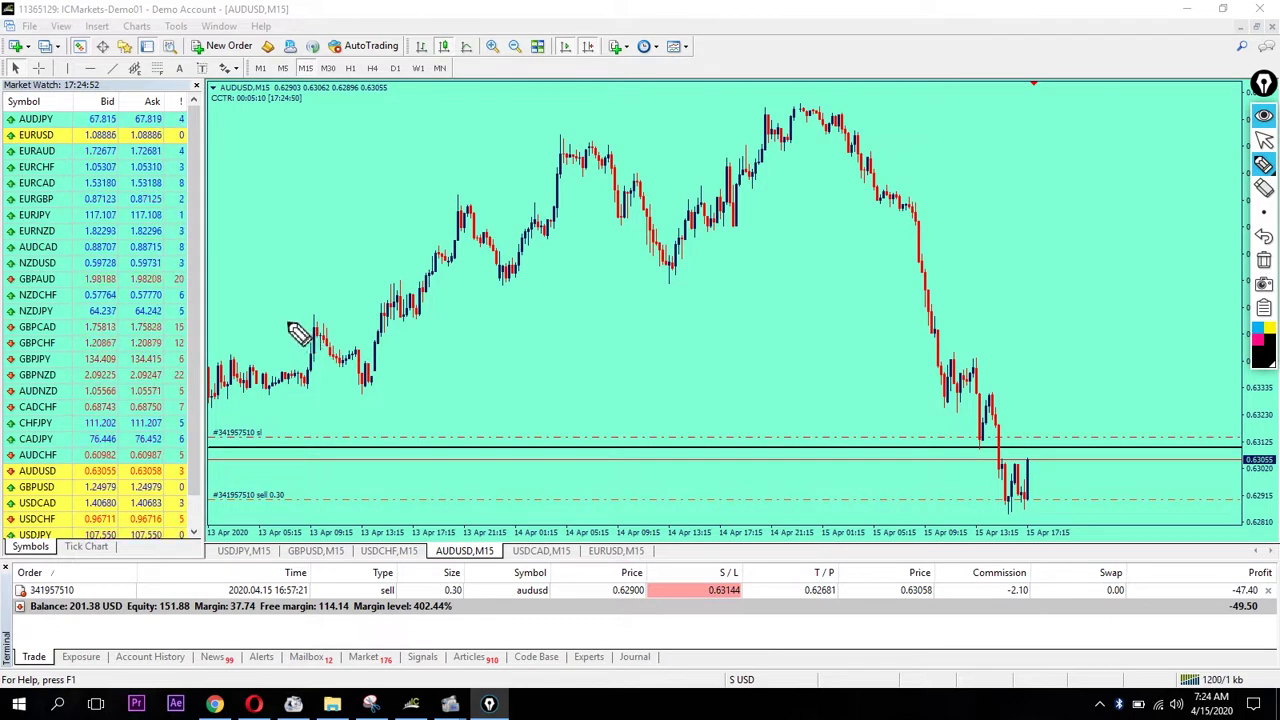
Pen a line over the early peak and its pullback, then measure the pullback with the Crosshair
drag(287, 321, 316, 320)
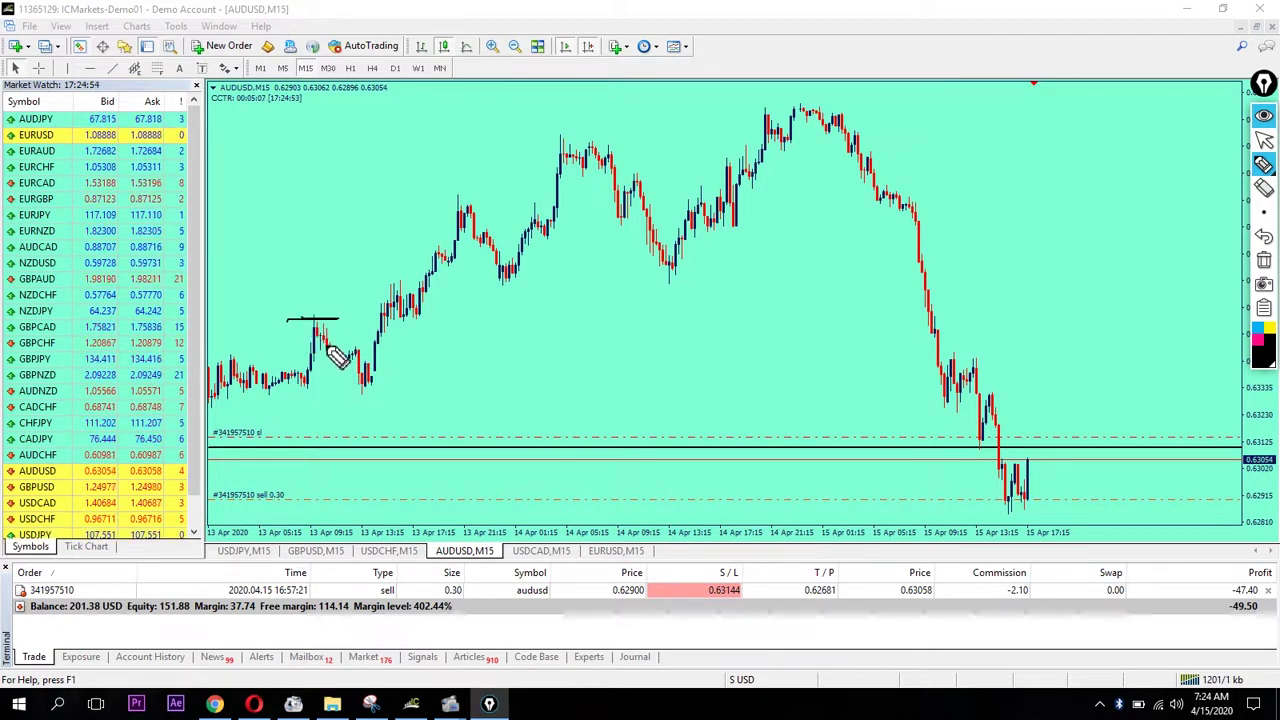
drag(315, 325, 362, 387)
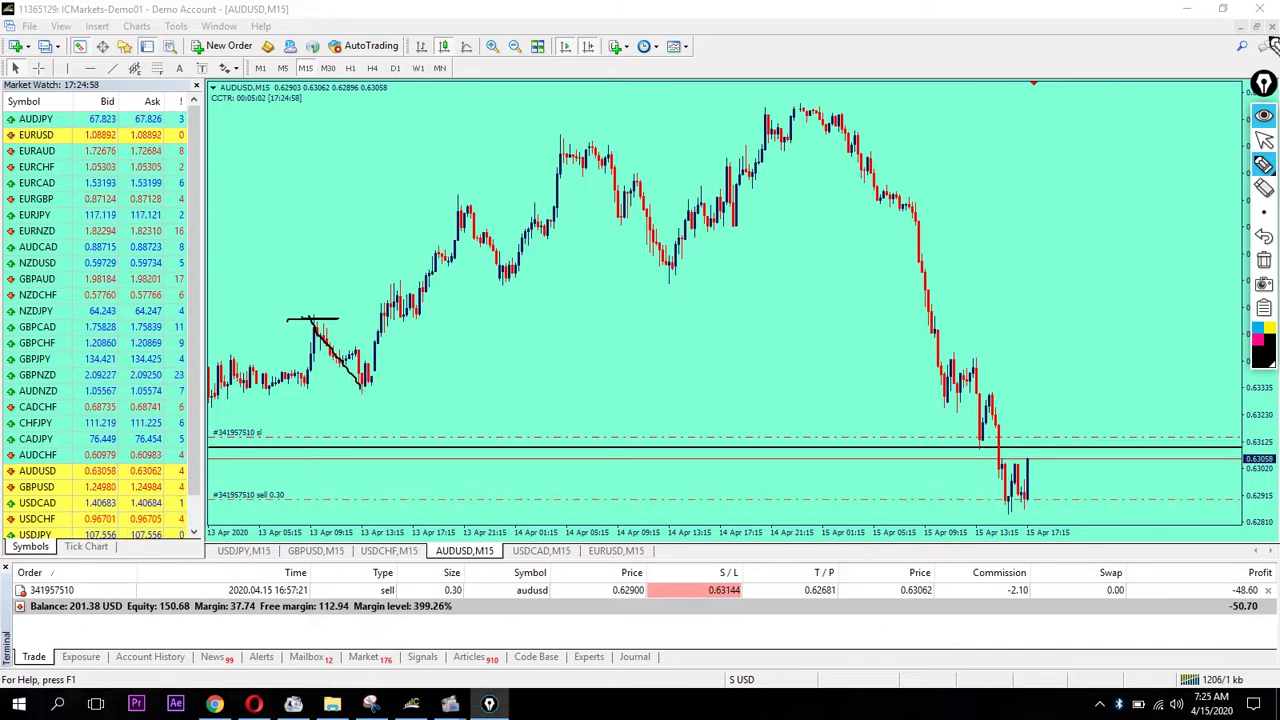
click(1267, 144)
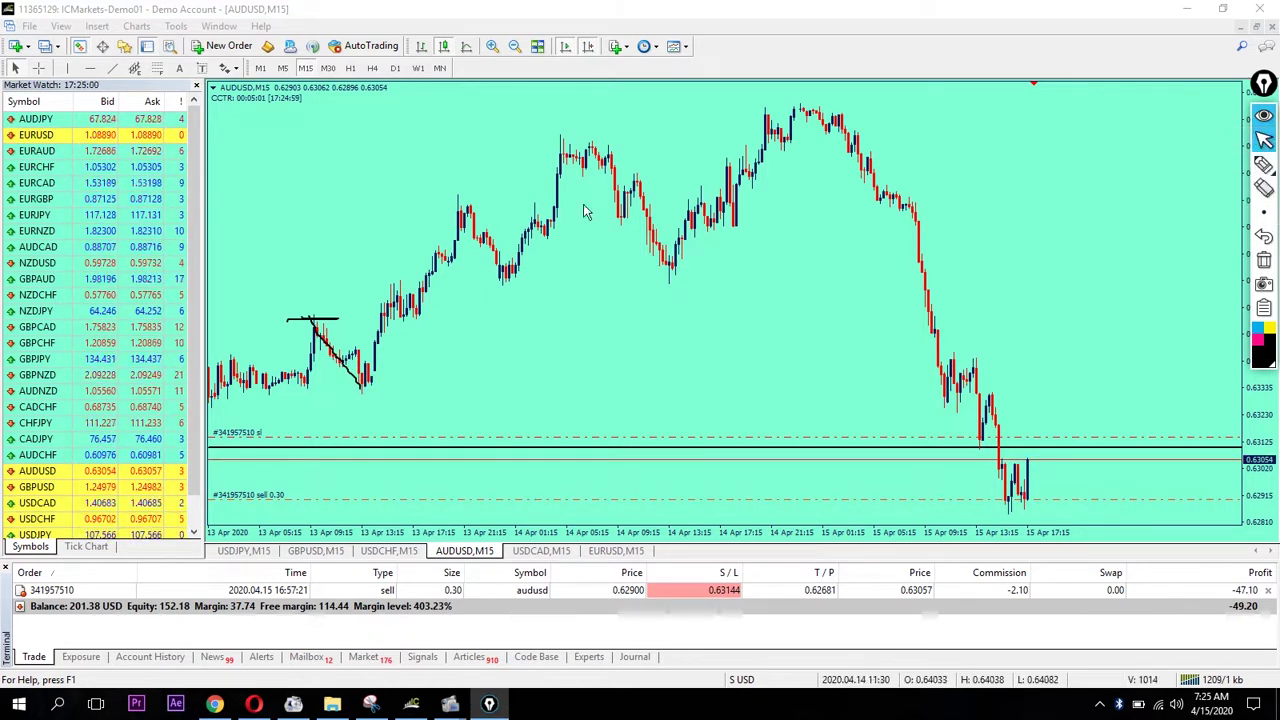
click(39, 67)
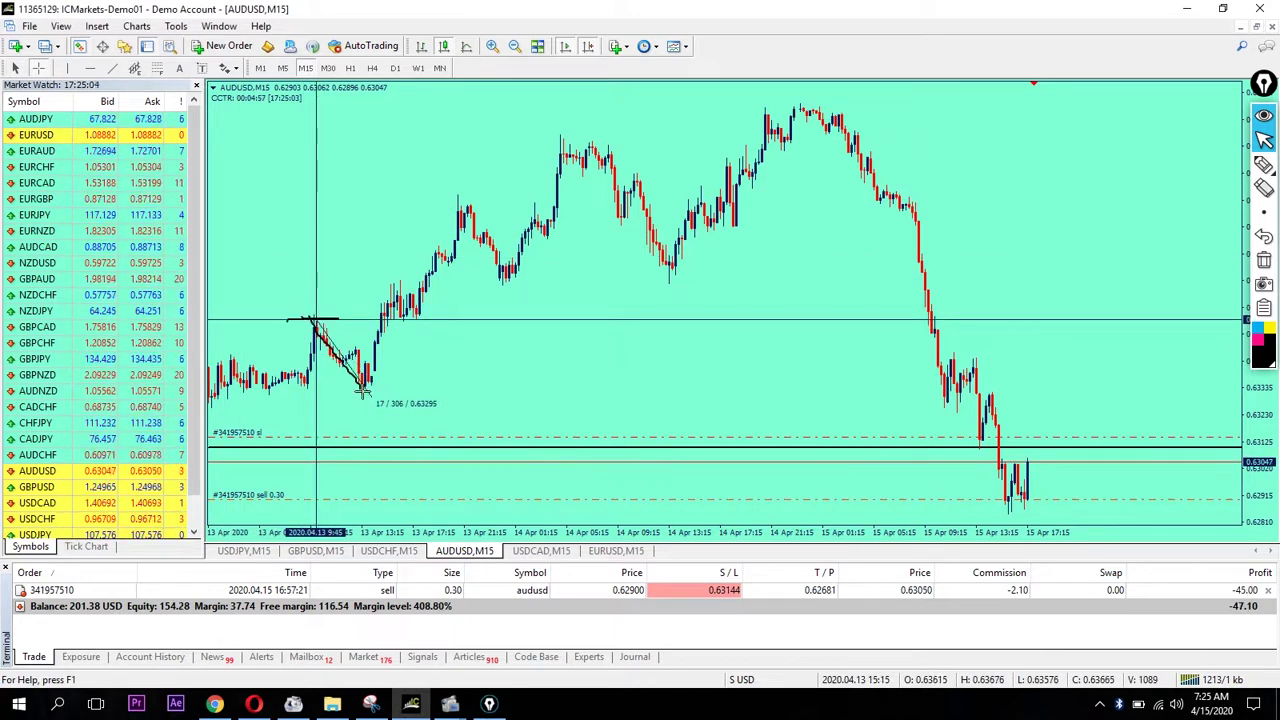
drag(363, 392, 368, 397)
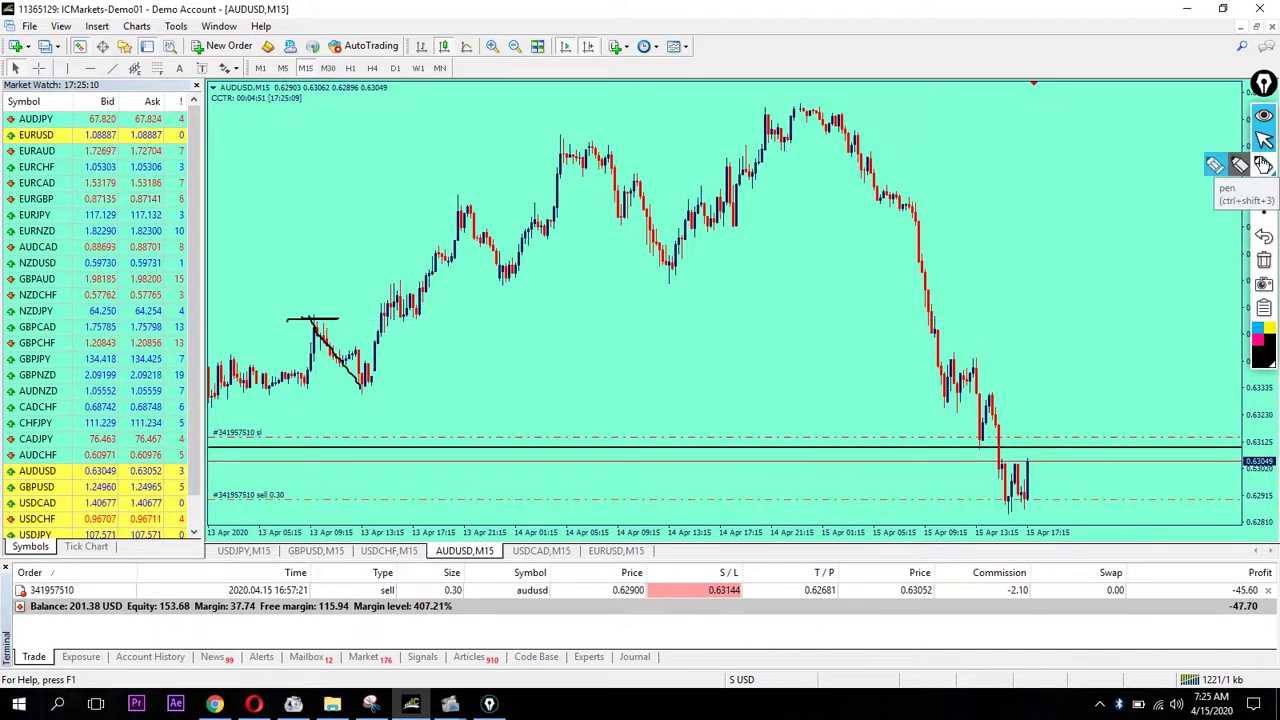
Pen a brief rise then fall from the latest candles and circle the trade's Profit figures
click(1263, 165)
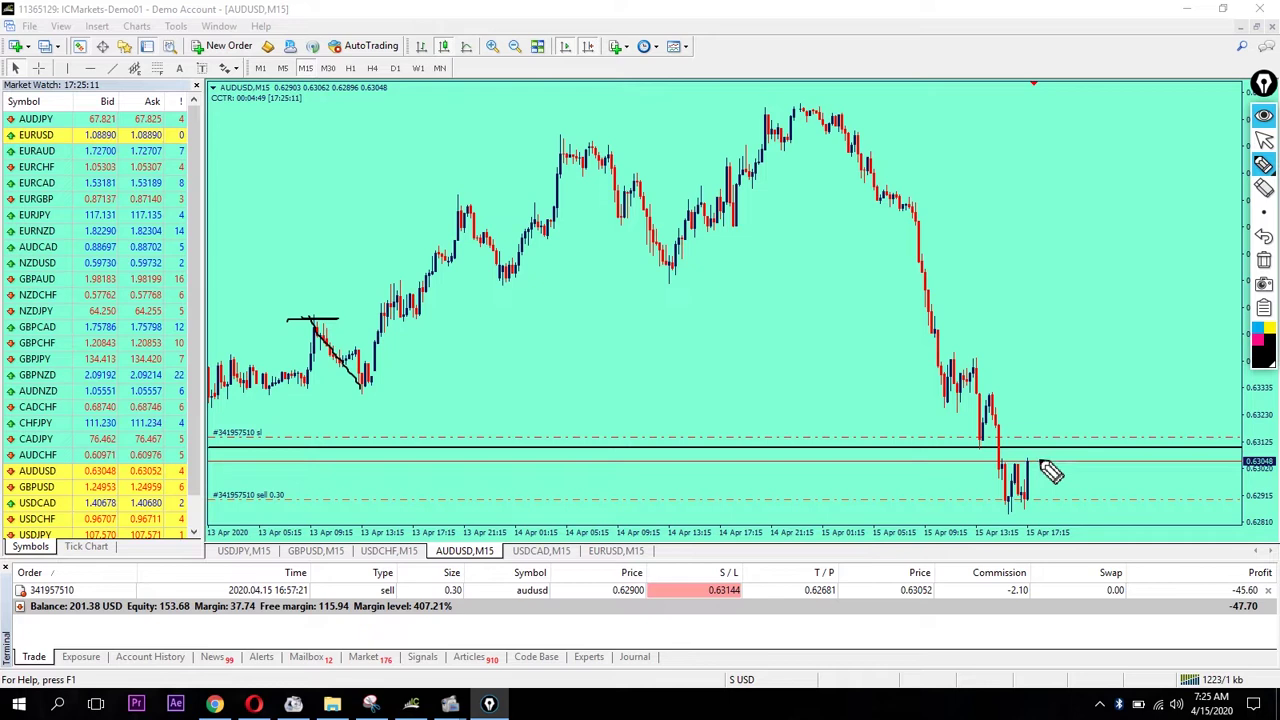
drag(1040, 462, 1102, 575)
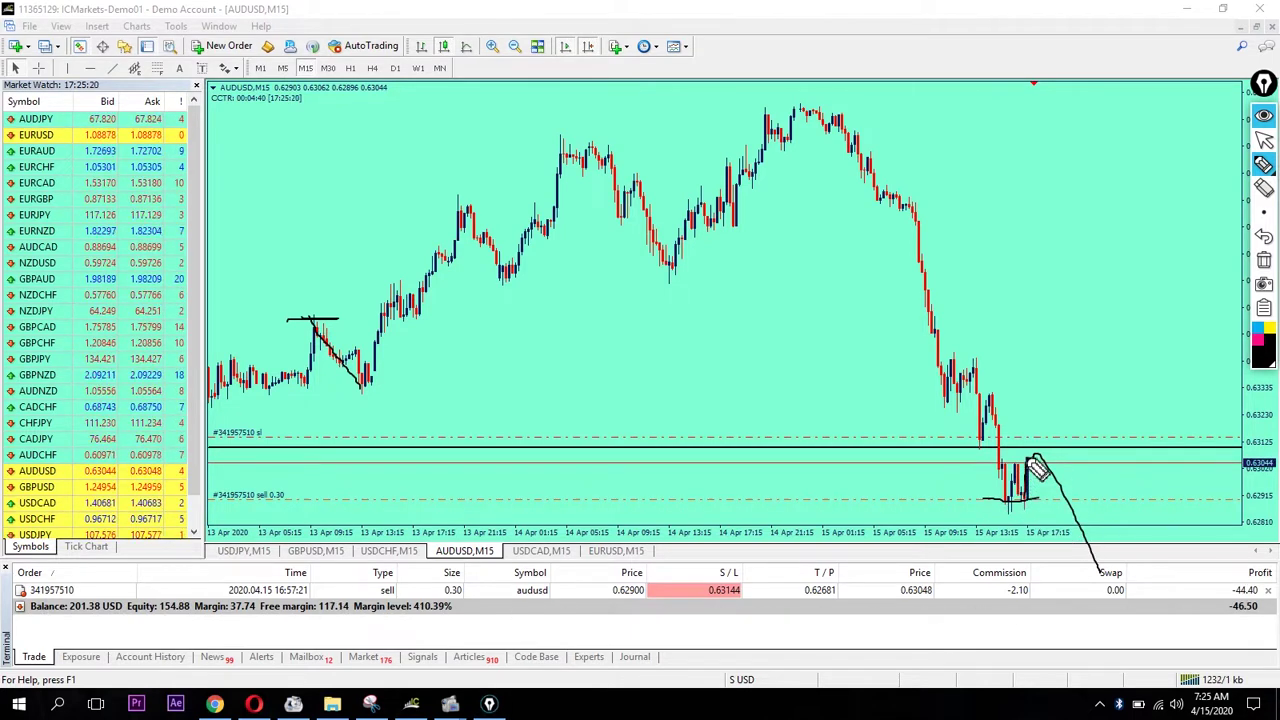
drag(1233, 562, 1198, 592)
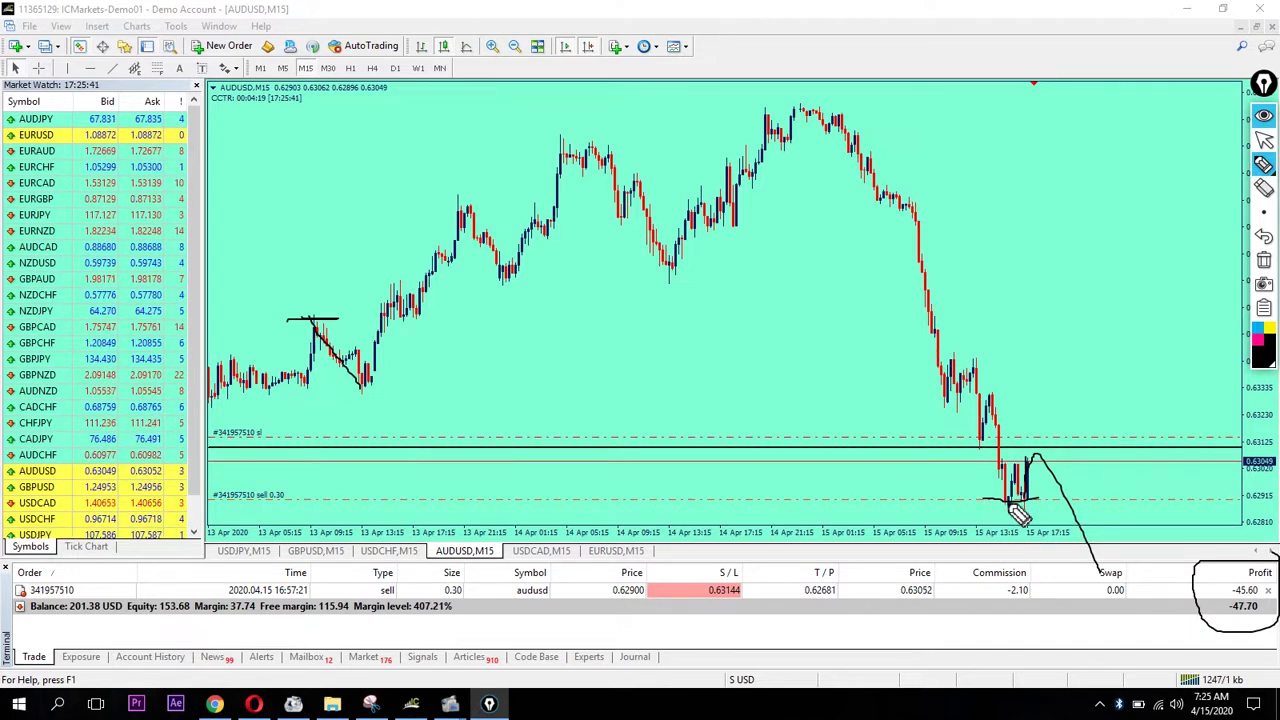
Undo the old sketches twice and pen lines capping the highest, middle and left peaks
click(1264, 237)
click(1264, 237)
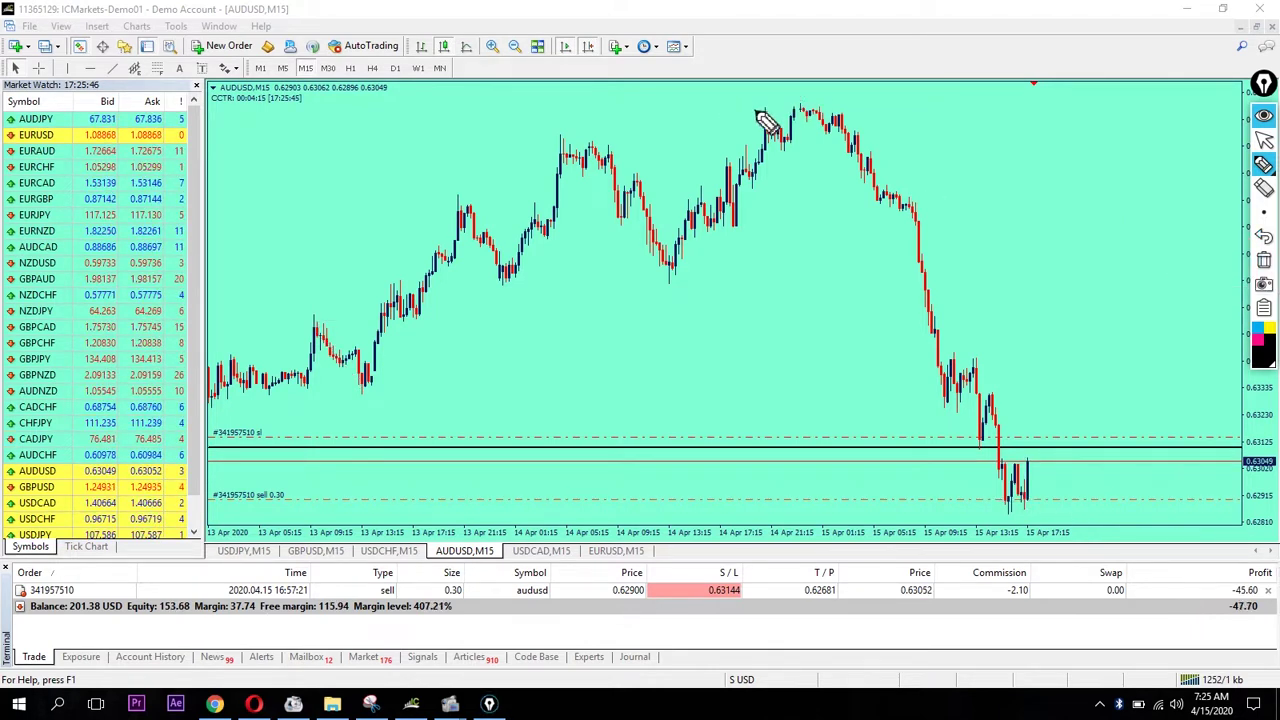
drag(757, 110, 903, 118)
drag(535, 138, 645, 150)
mouse_move(434, 204)
mouse_down()
mouse_move(465, 210)
mouse_move(505, 283)
mouse_up()
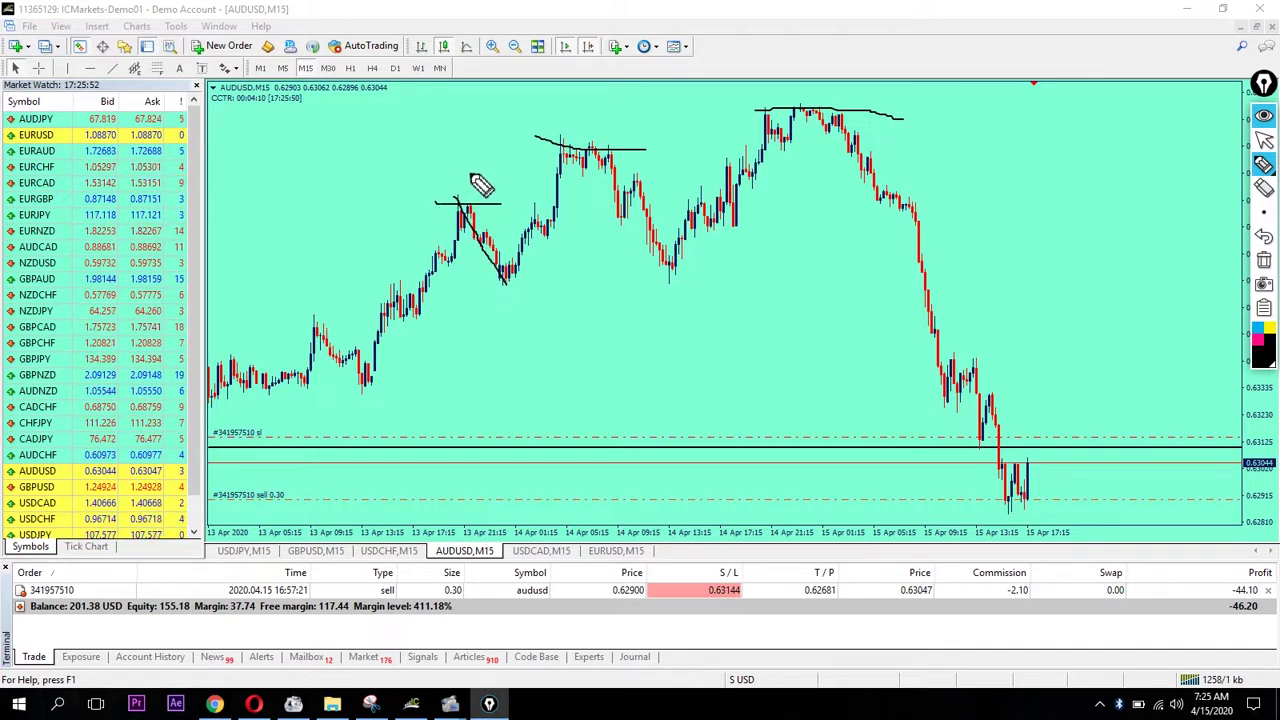
drag(468, 173, 446, 200)
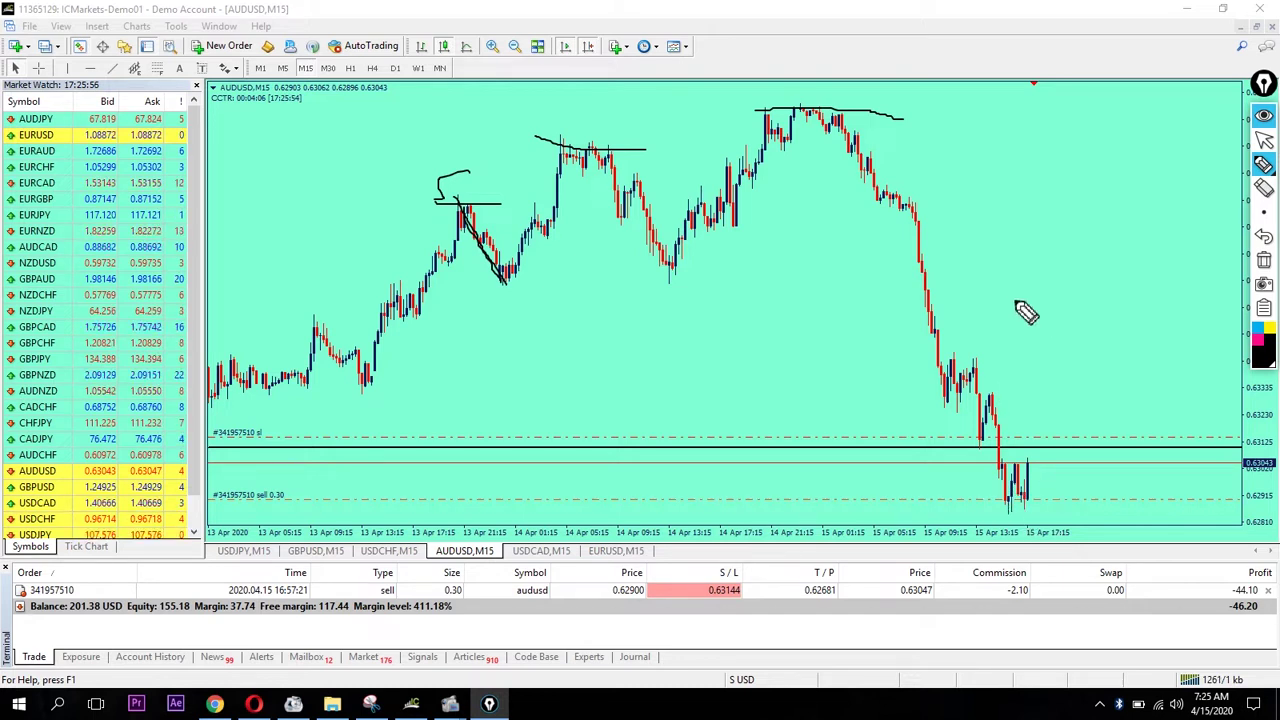
Loop around the recent sell-off and zigzag down through the latest candles to the lows
mouse_move(979, 168)
mouse_down()
mouse_move(820, 225)
mouse_move(950, 555)
mouse_move(1085, 320)
mouse_up()
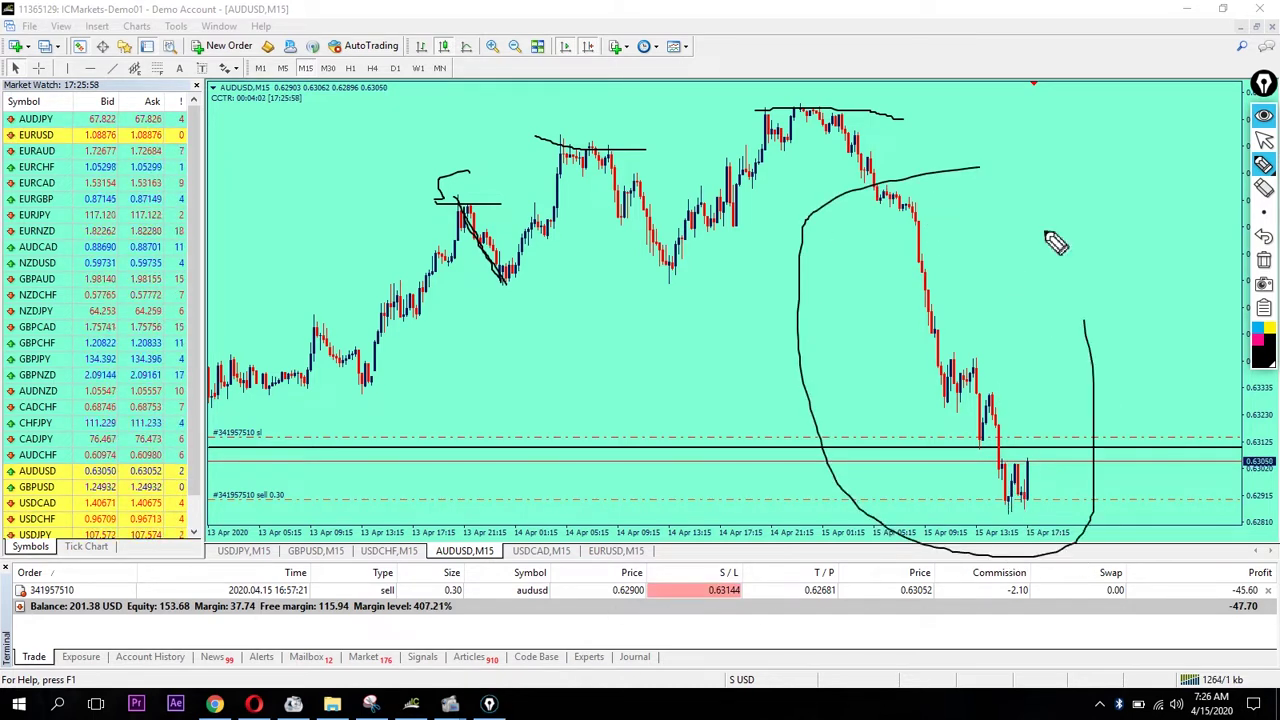
drag(1053, 243, 900, 115)
mouse_move(920, 210)
mouse_down()
mouse_move(932, 335)
mouse_move(965, 440)
mouse_move(1013, 465)
mouse_up()
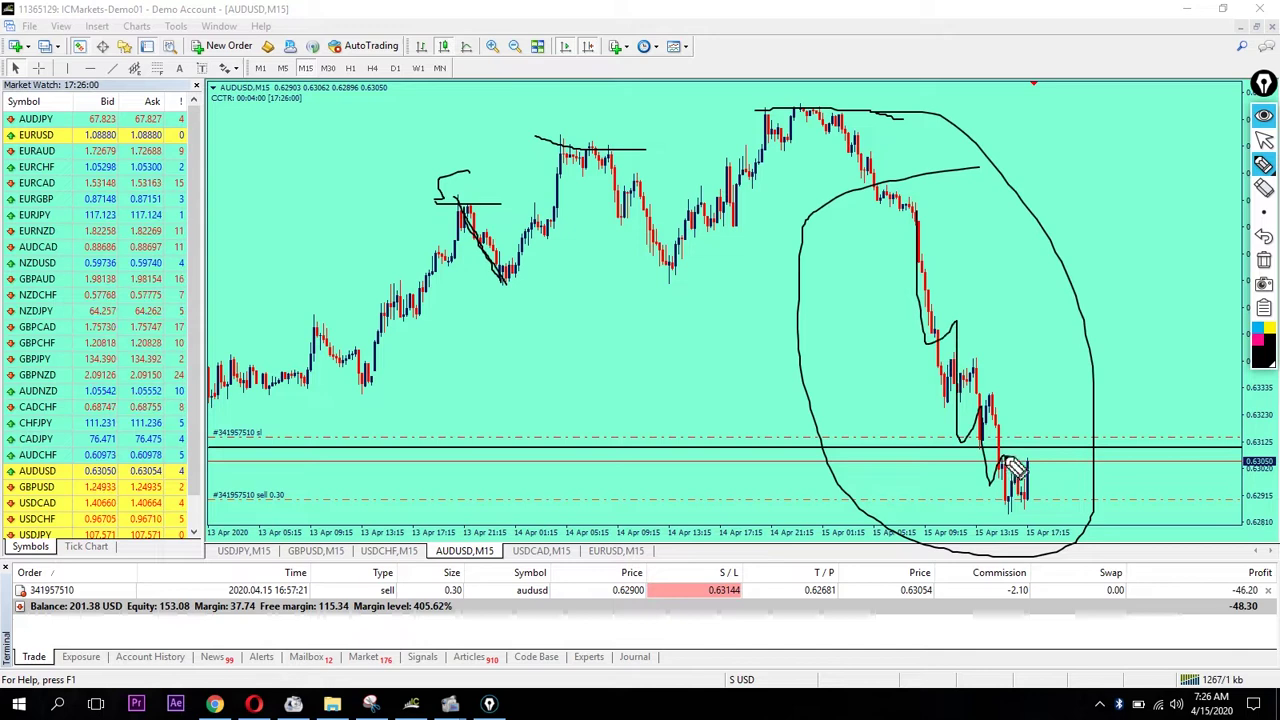
mouse_move(1045, 405)
mouse_down()
mouse_move(1043, 520)
mouse_move(1095, 494)
mouse_move(1025, 522)
mouse_up()
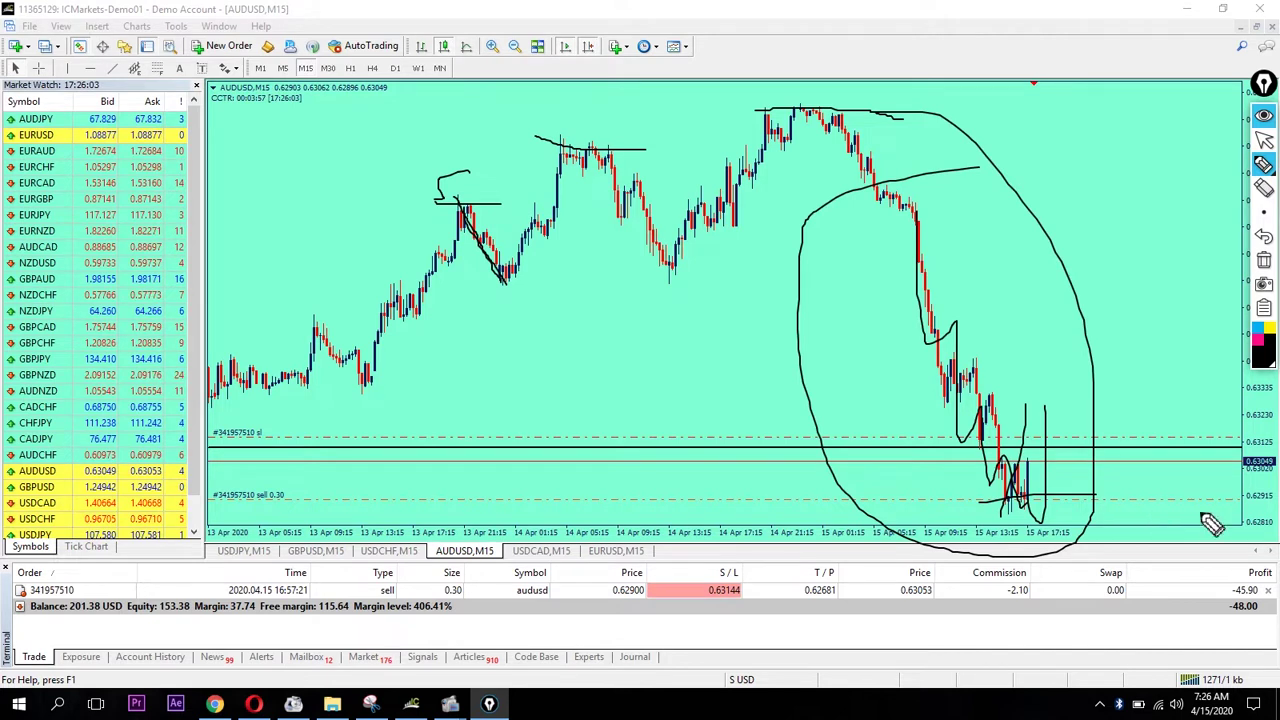
Wipe the pen sketches, choose a pen size, loop the latest candles, then erase that loop
click(1264, 260)
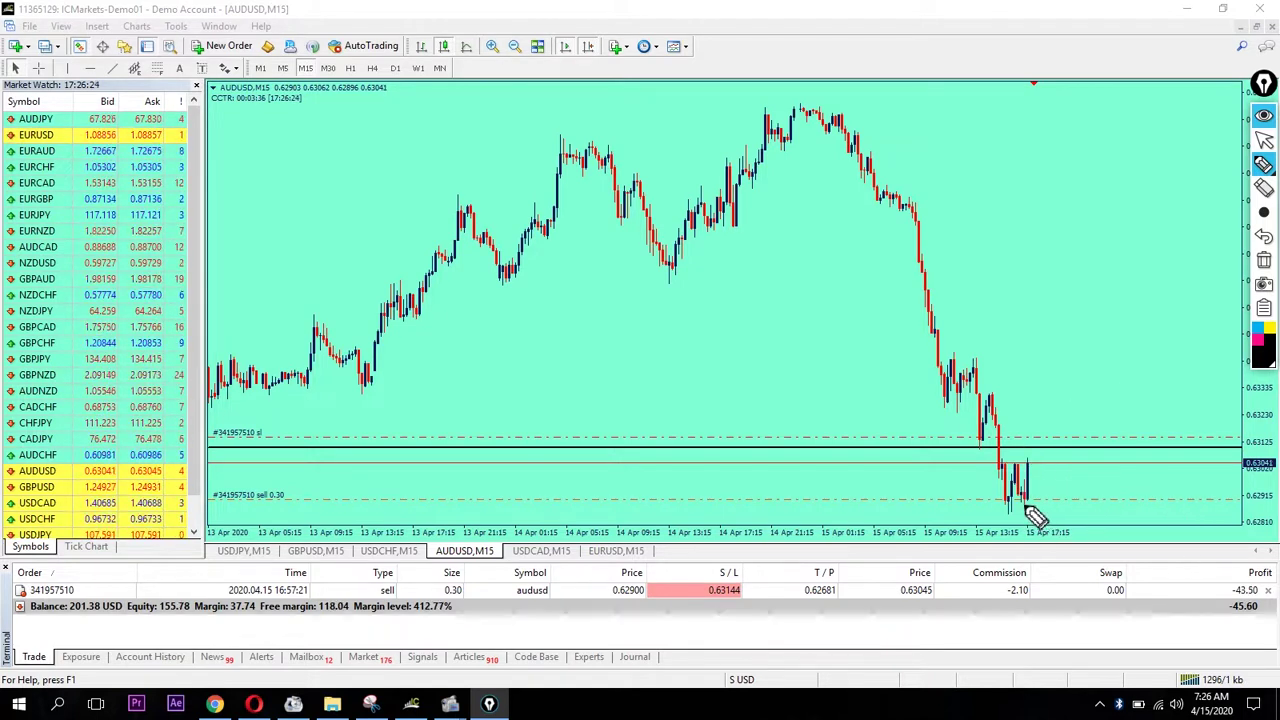
click(1262, 213)
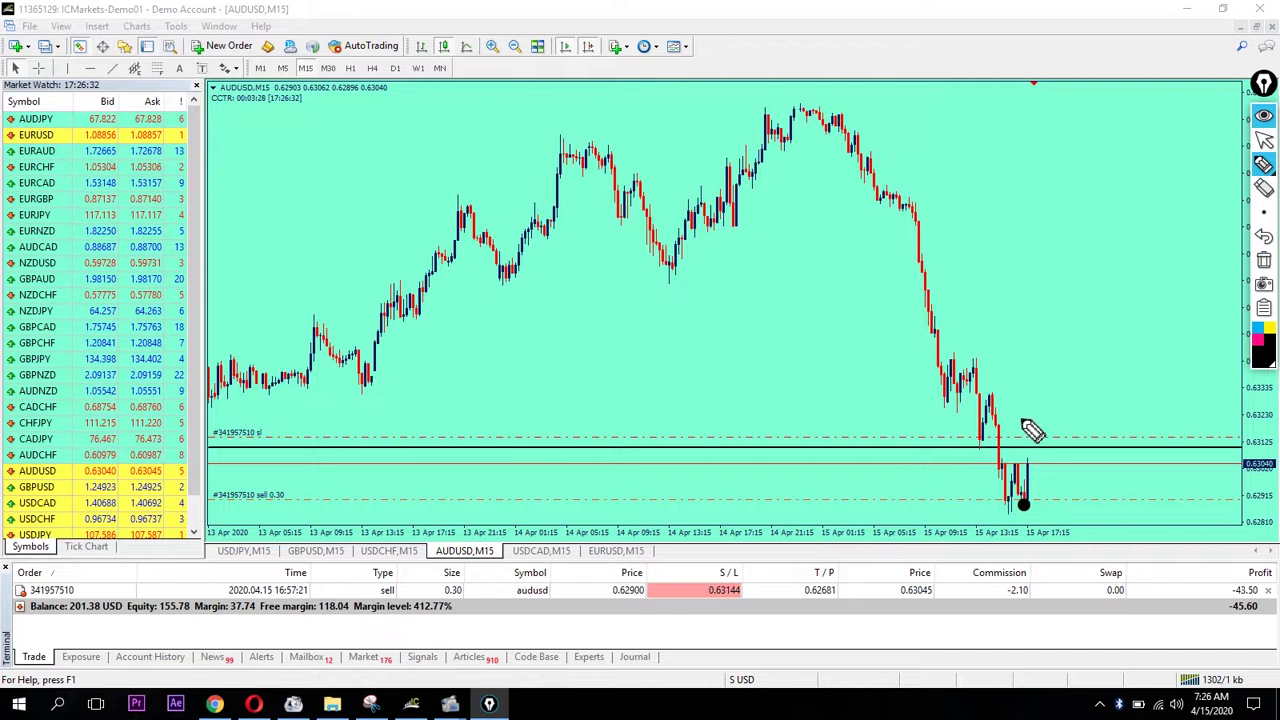
mouse_move(1032, 432)
mouse_down()
mouse_move(983, 418)
mouse_move(995, 503)
mouse_move(1021, 458)
mouse_move(1020, 416)
mouse_up()
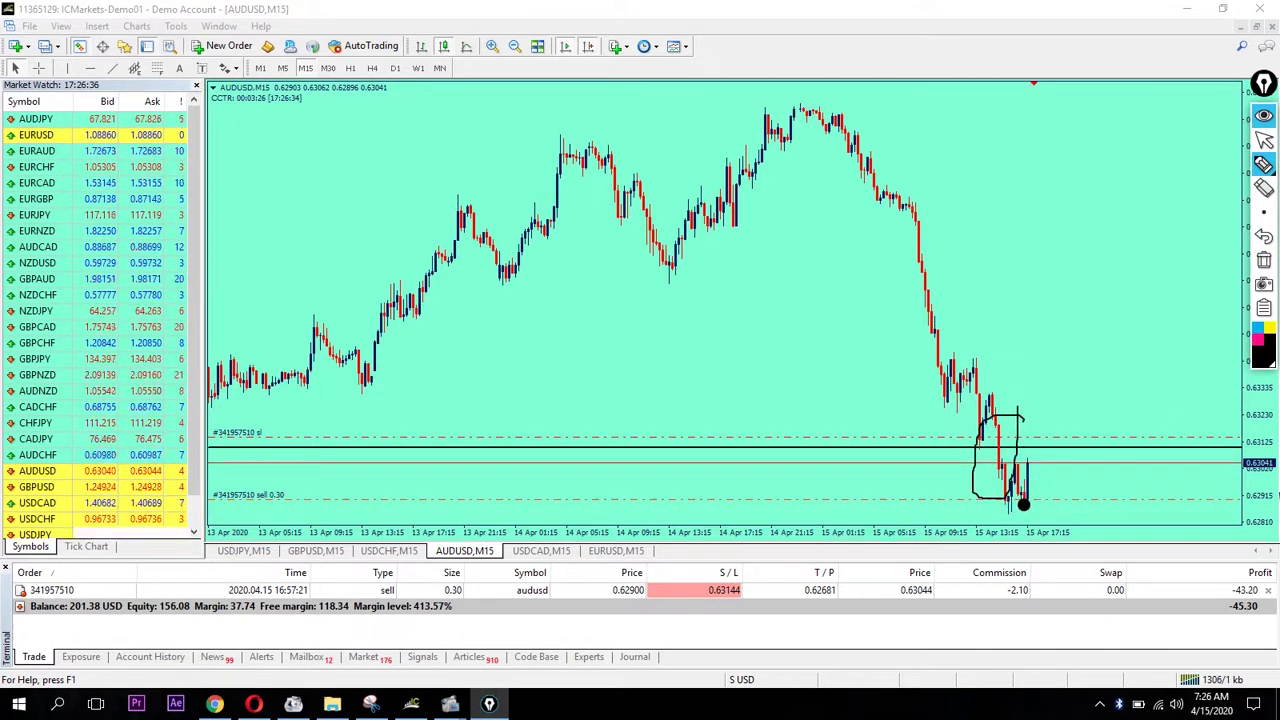
click(1263, 262)
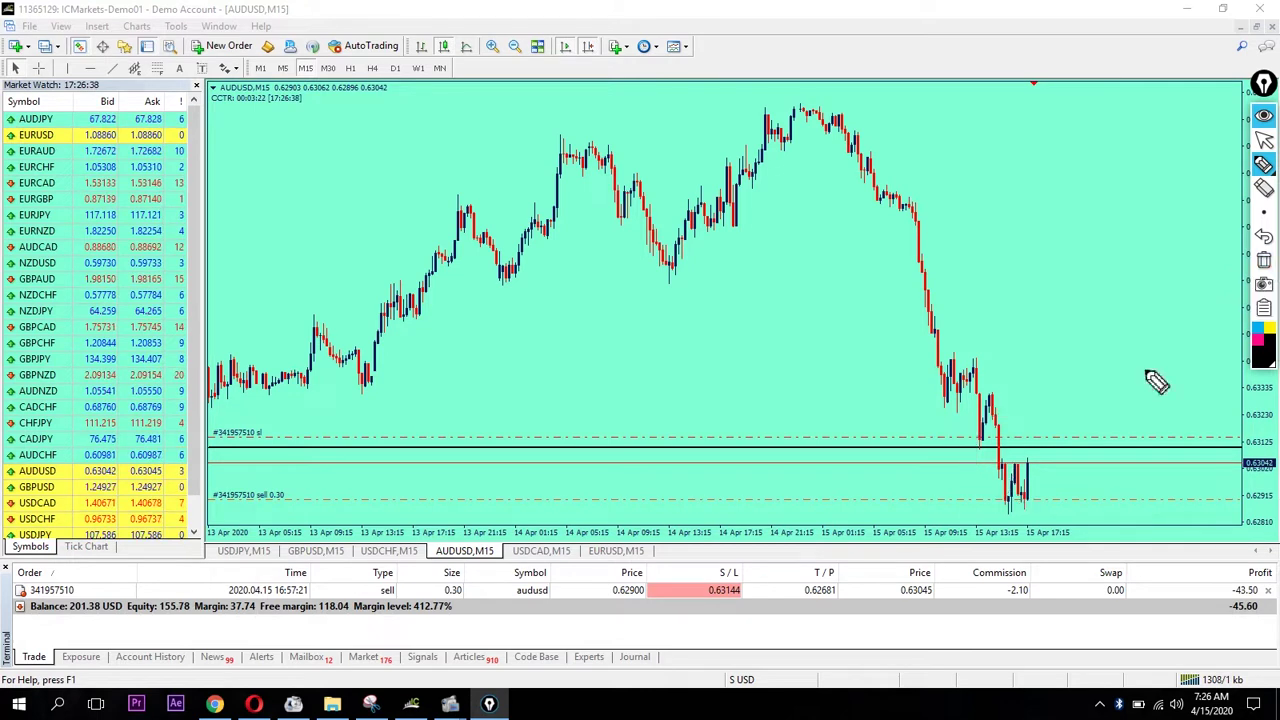
Add a second horizontal line near current price, then sketch an arch and level and clear them
click(1262, 168)
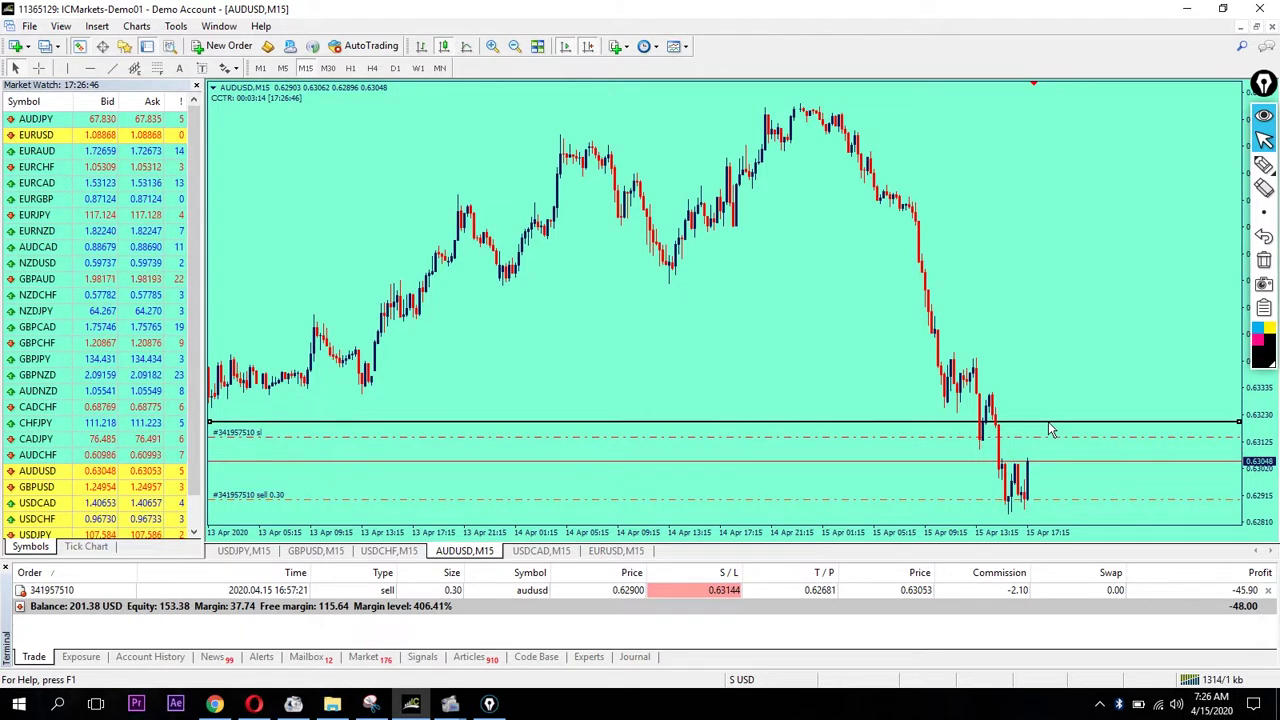
click(1050, 426)
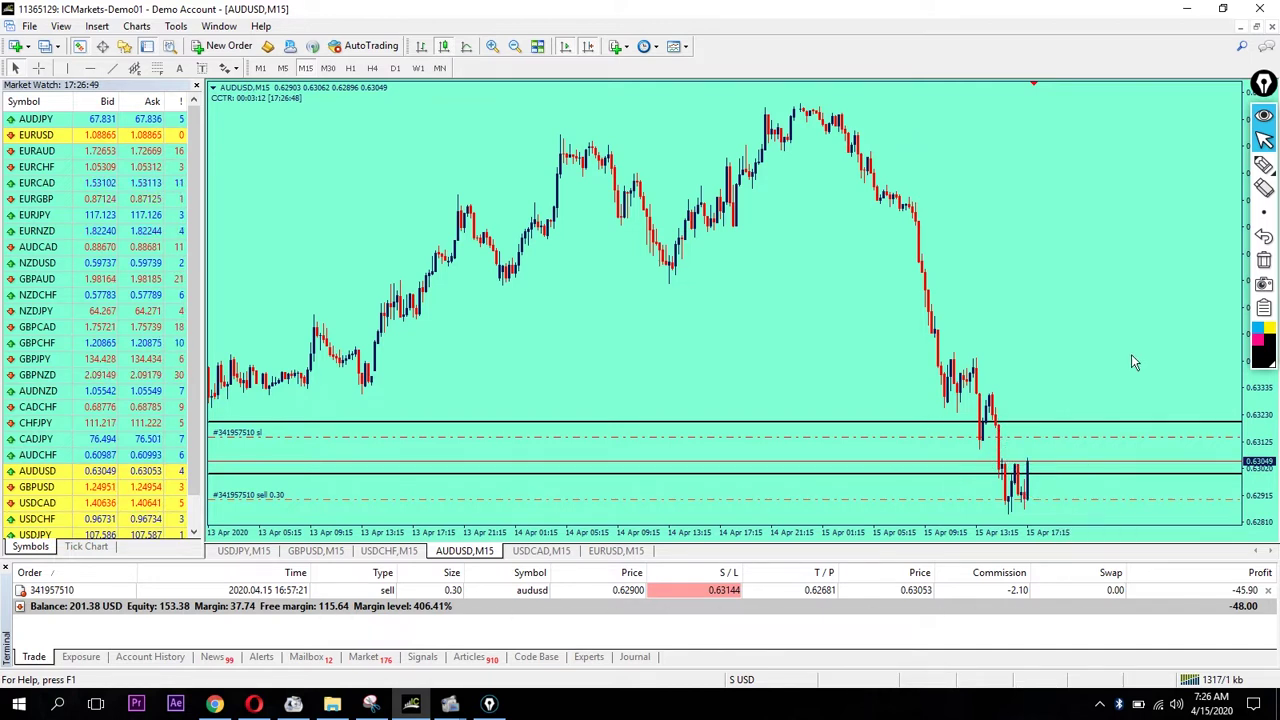
click(1263, 187)
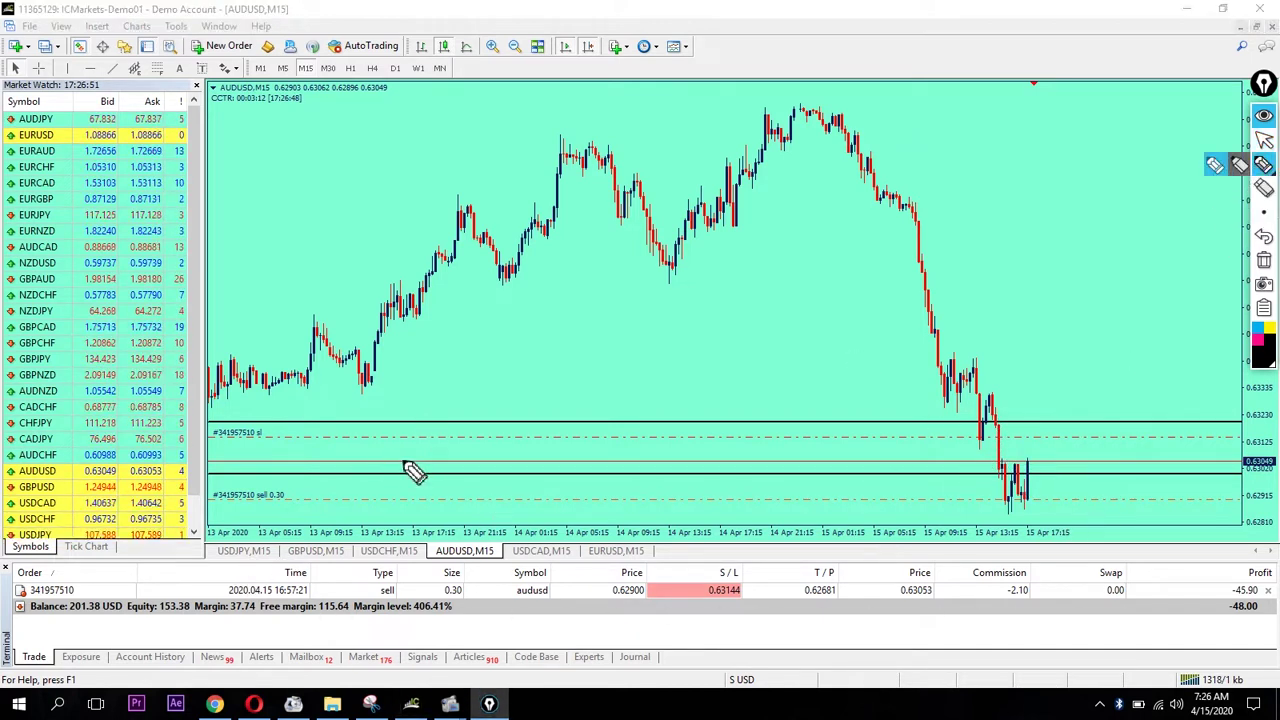
drag(400, 454, 410, 503)
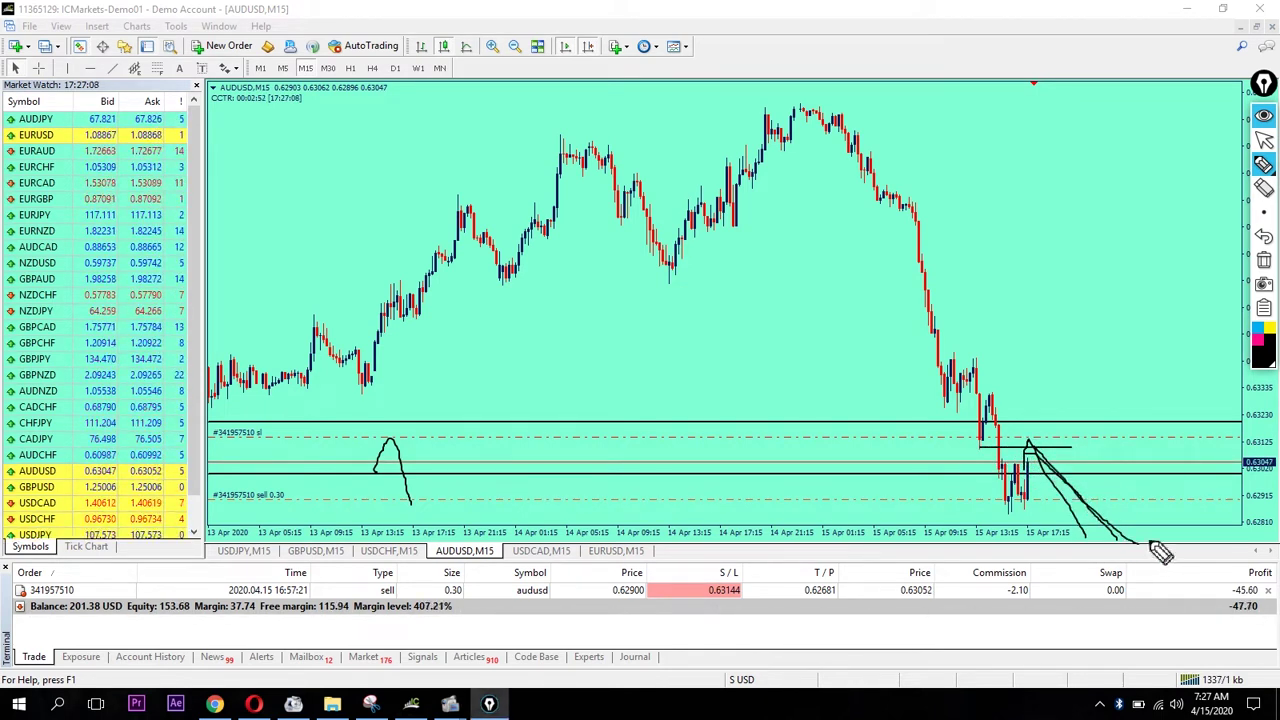
drag(985, 501, 1040, 502)
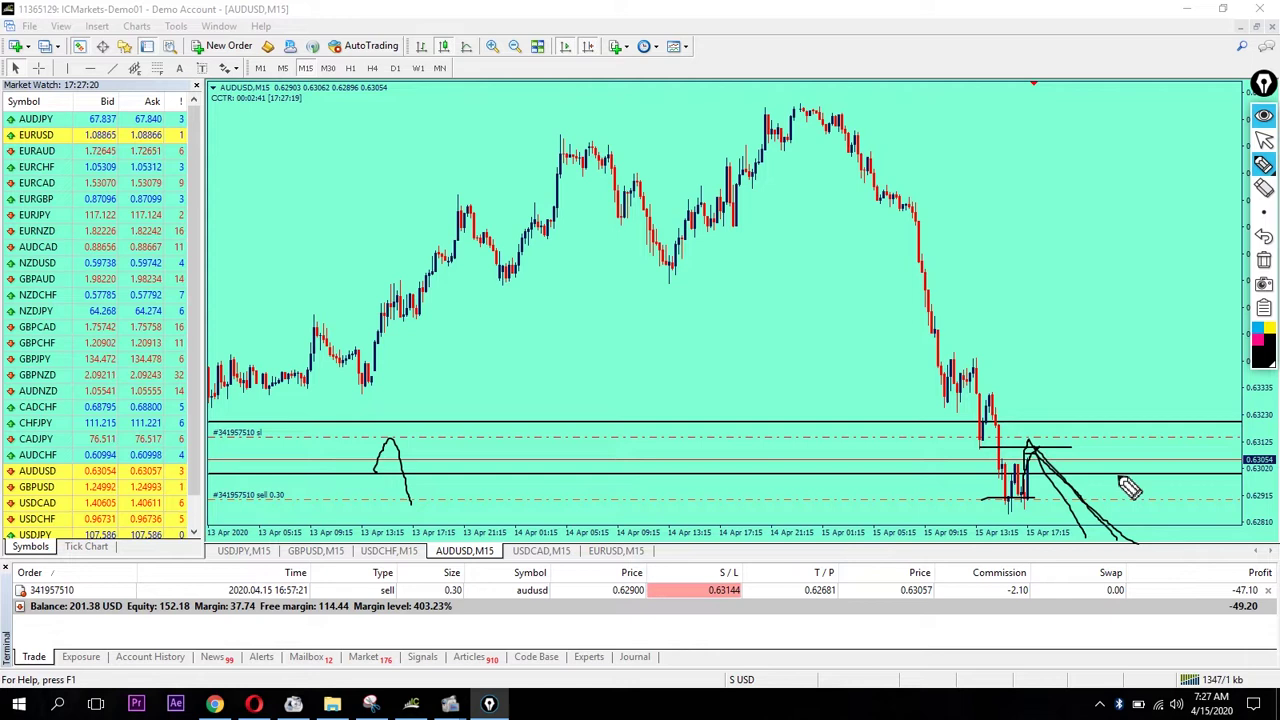
click(1264, 260)
click(1264, 139)
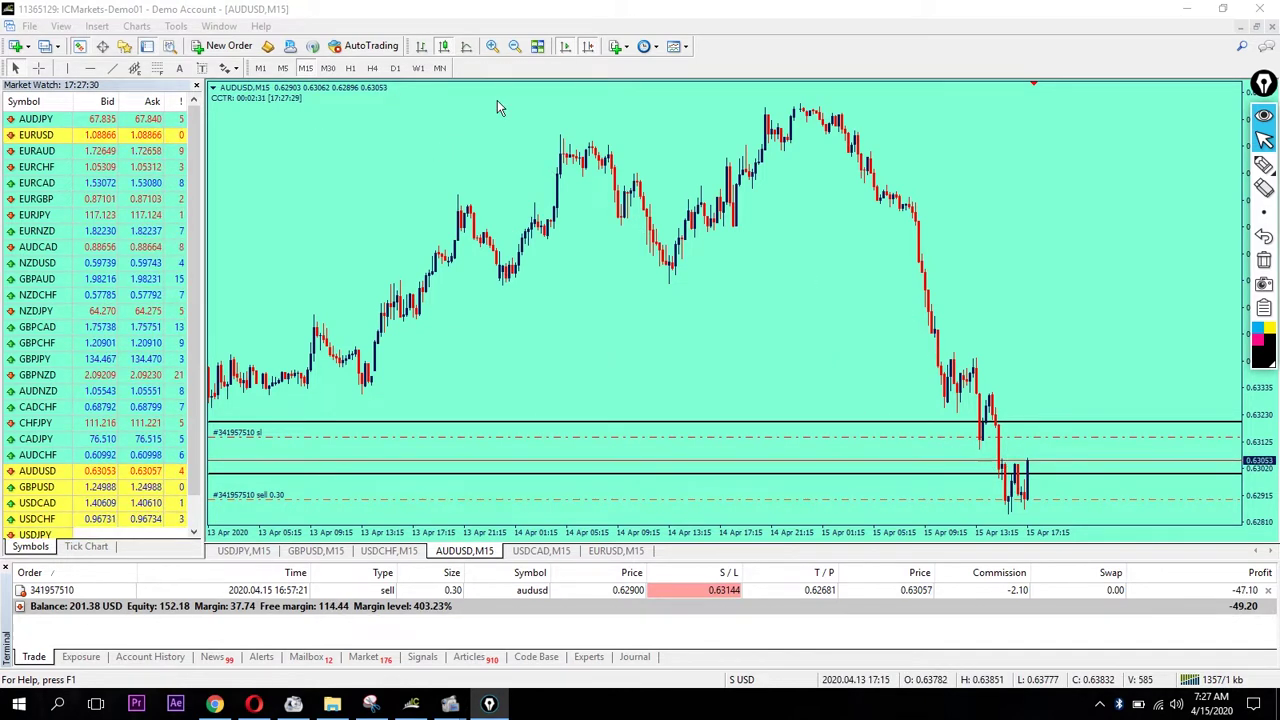
scroll(585, 335, up, 3)
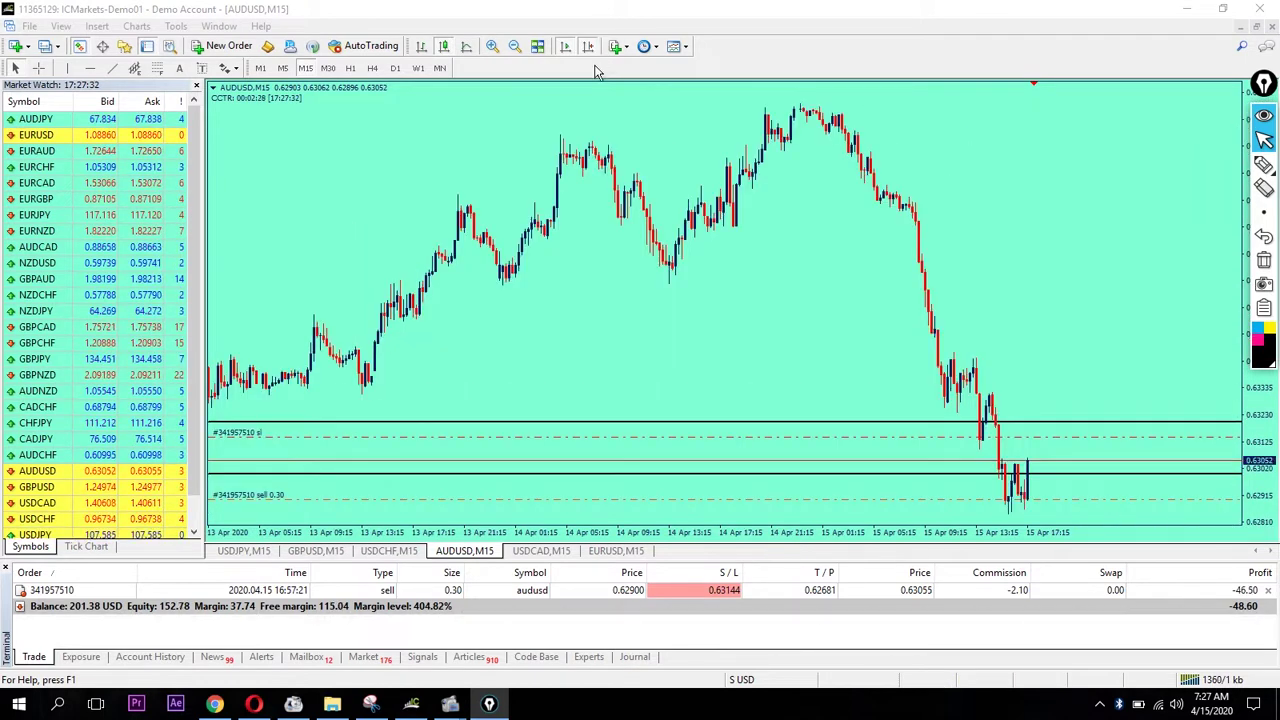
click(523, 131)
scroll(474, 237, up, 5)
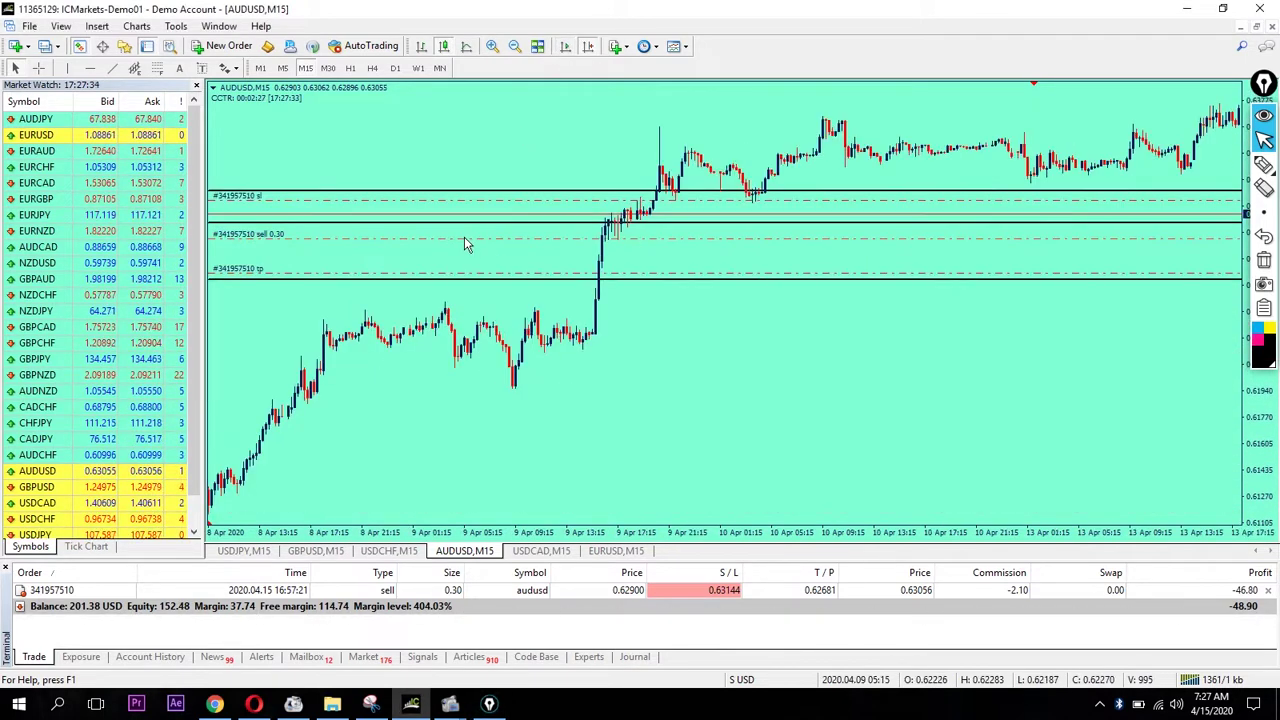
scroll(463, 244, up, 3)
scroll(723, 240, down, 10)
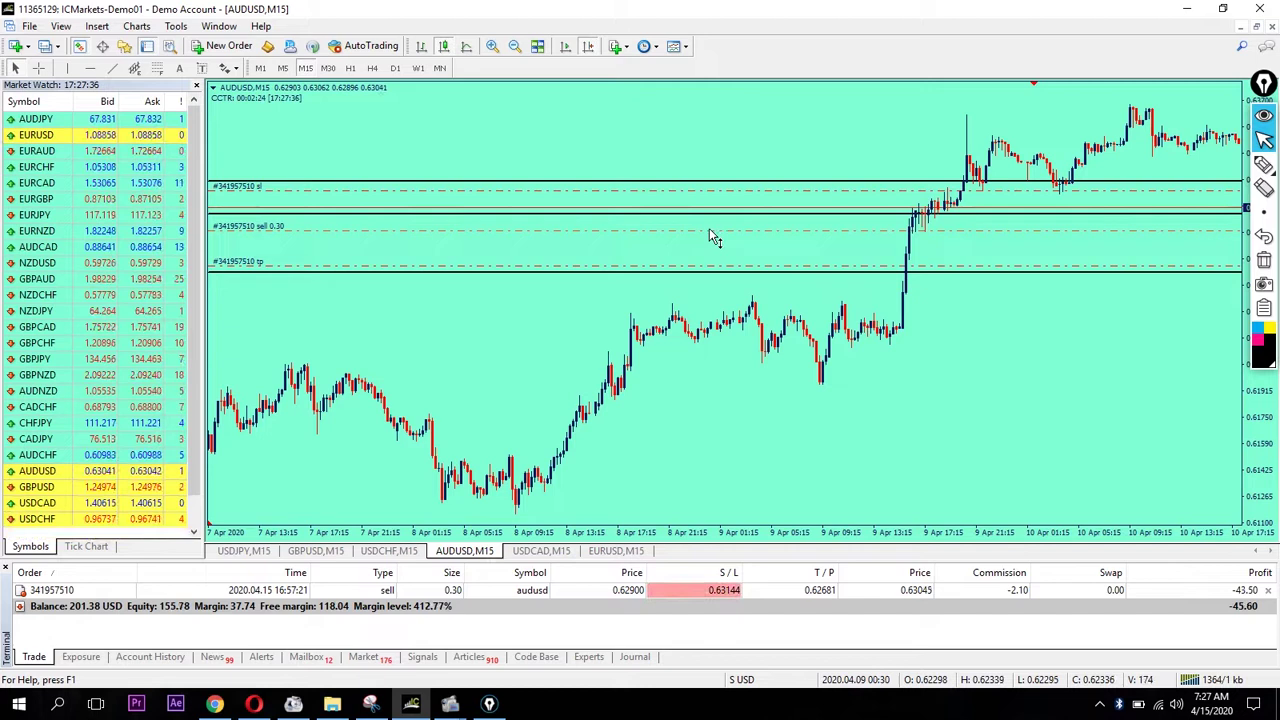
scroll(710, 231, down, 3)
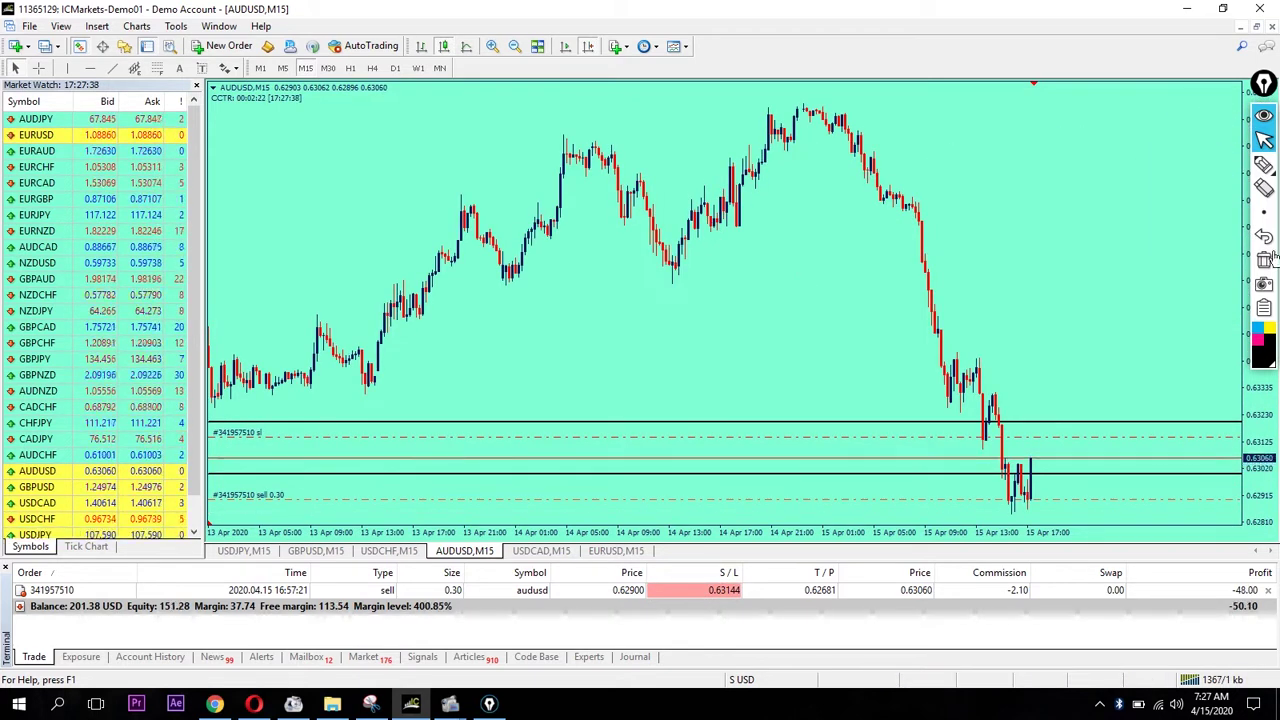
drag(1268, 470, 1266, 516)
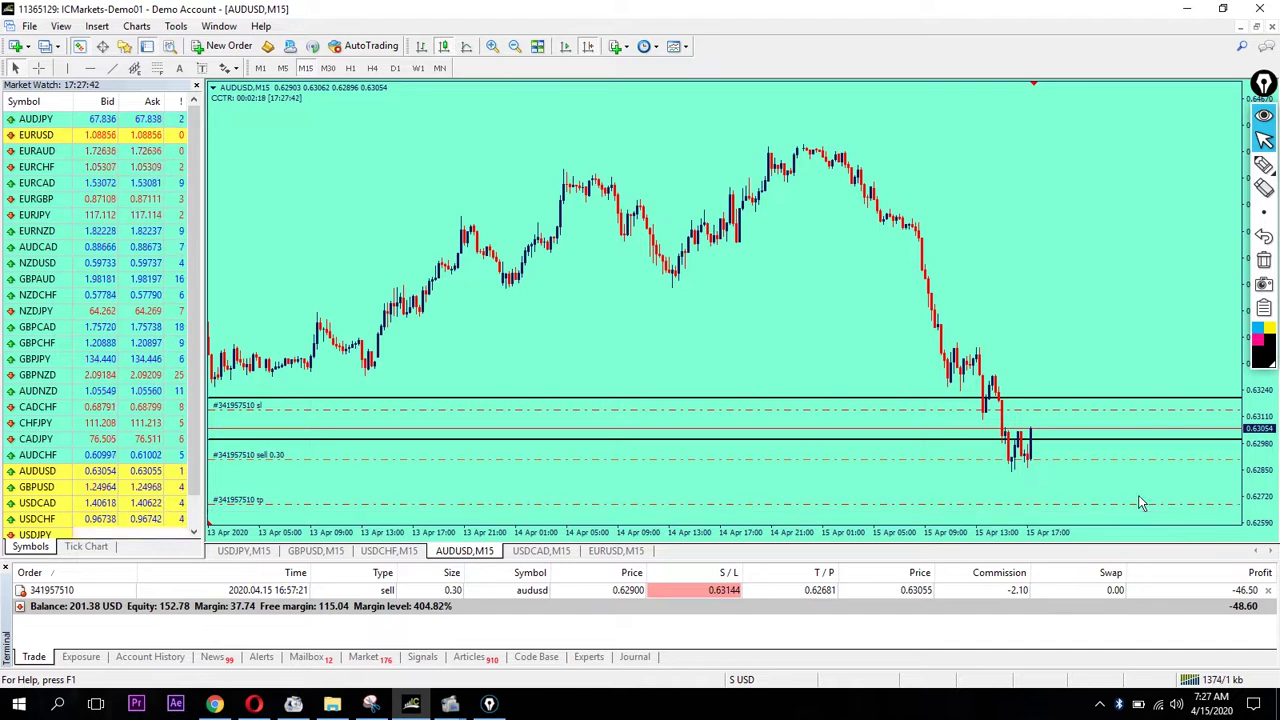
scroll(757, 306, up, 15)
scroll(706, 277, down, 15)
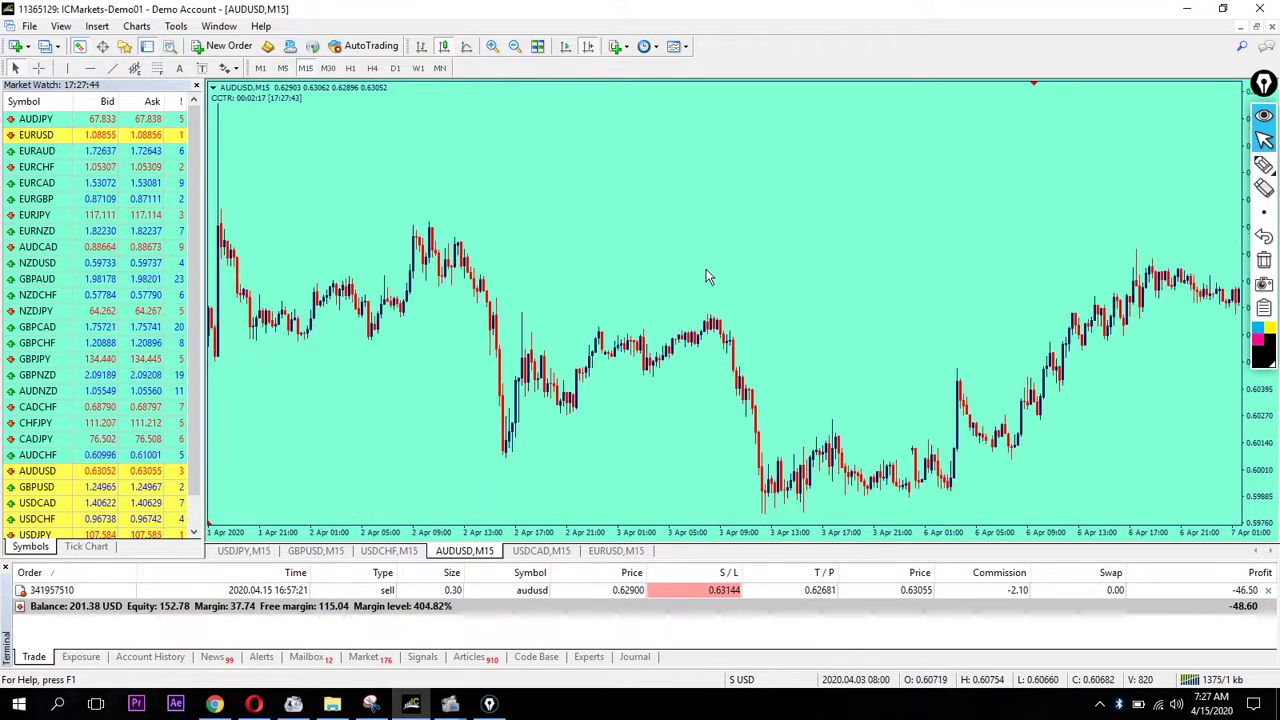
key(minus)
key(minus)
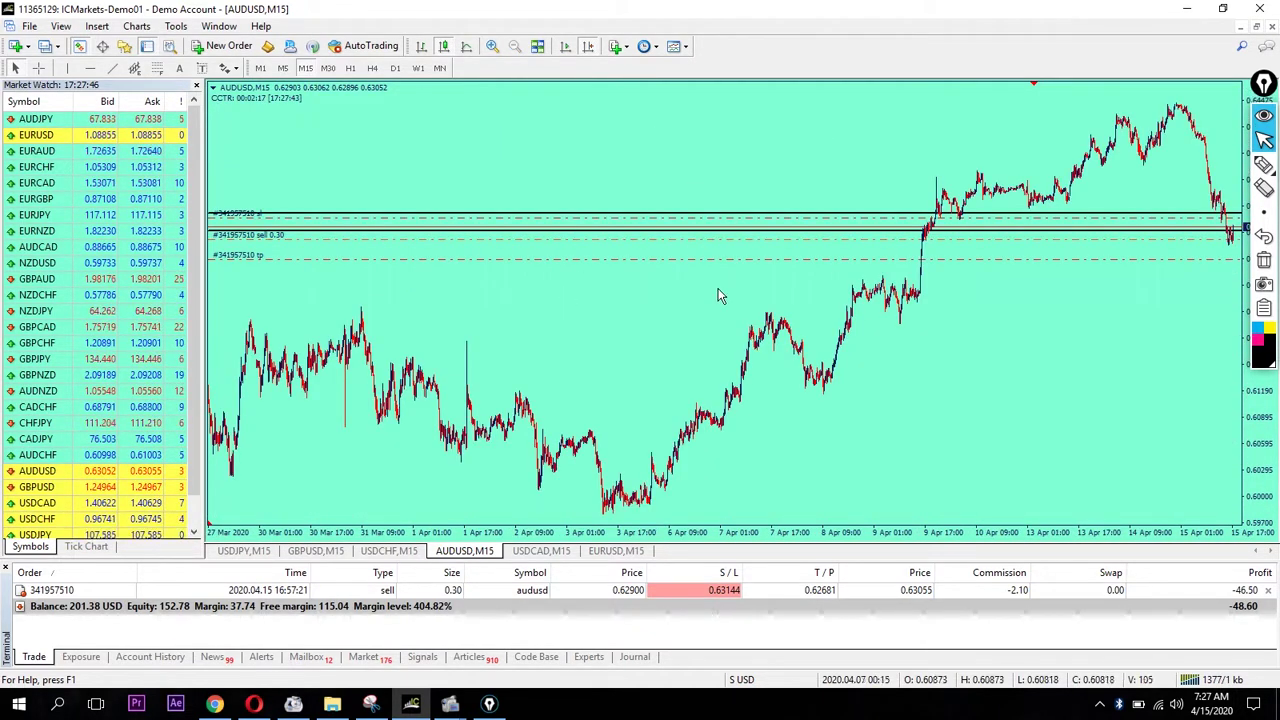
click(1264, 163)
drag(663, 221, 842, 216)
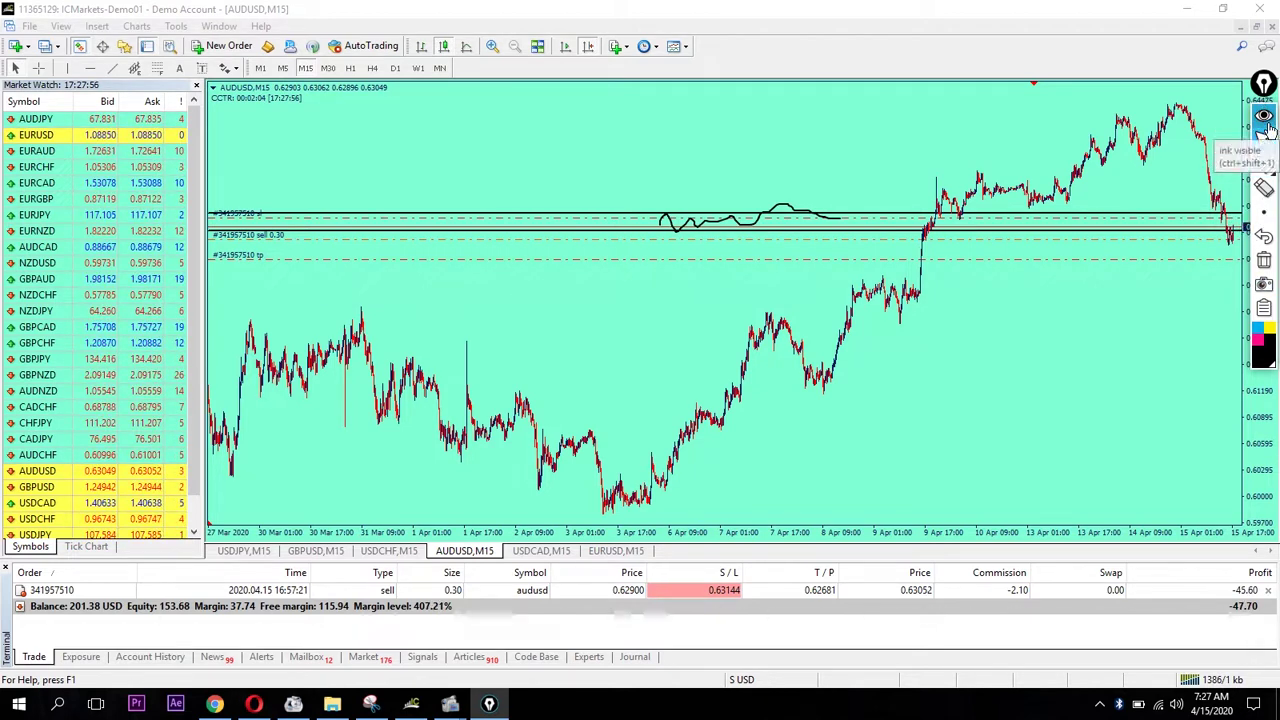
click(1264, 260)
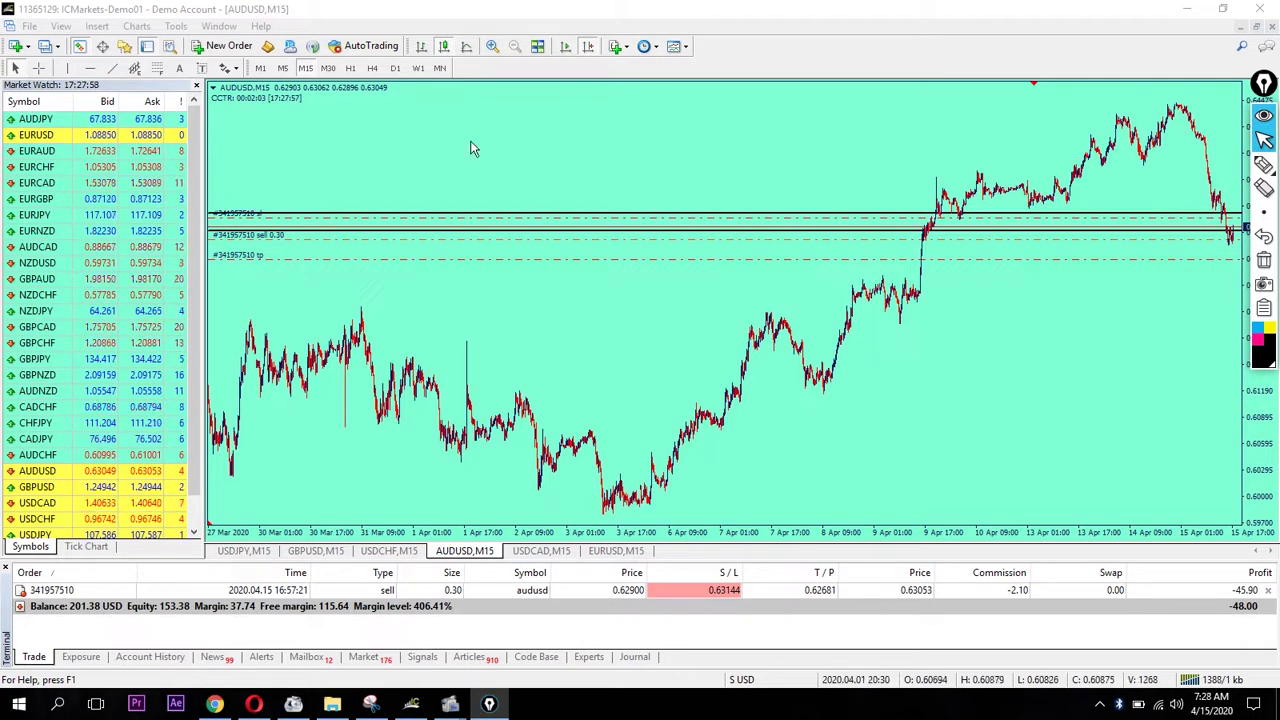
scroll(465, 146, down, 10)
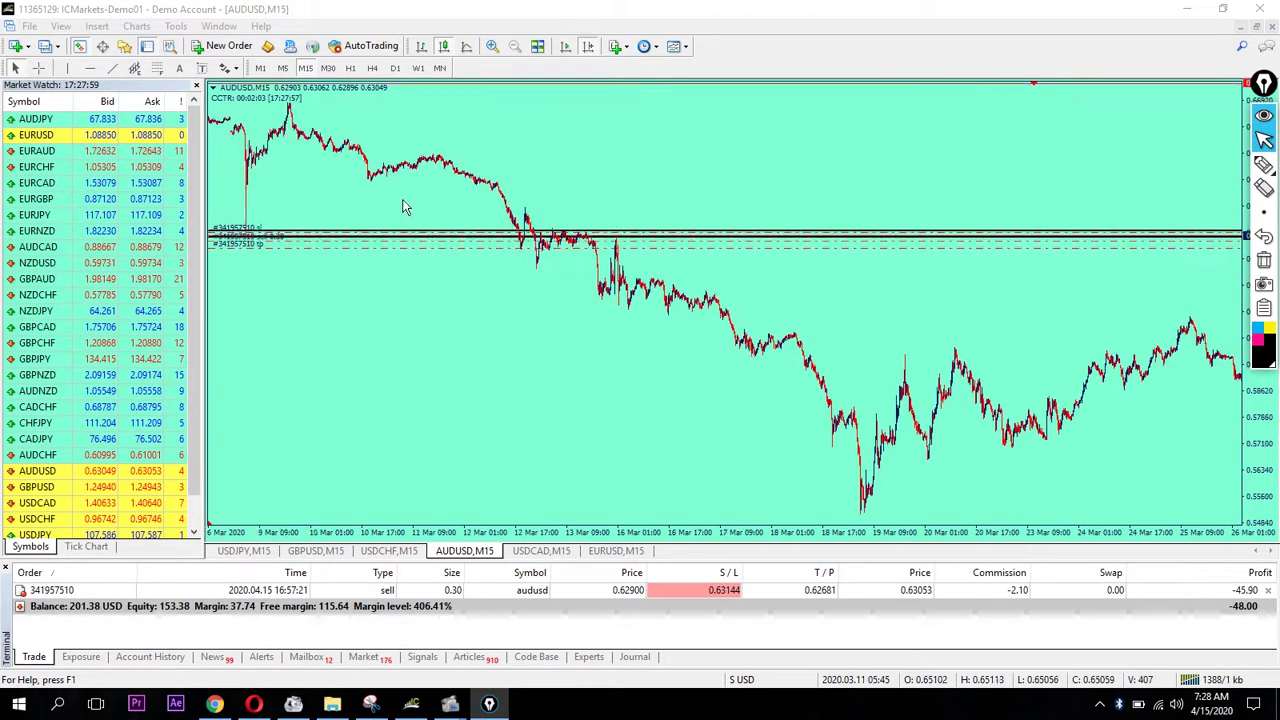
scroll(405, 207, down, 3)
scroll(405, 207, down, 2)
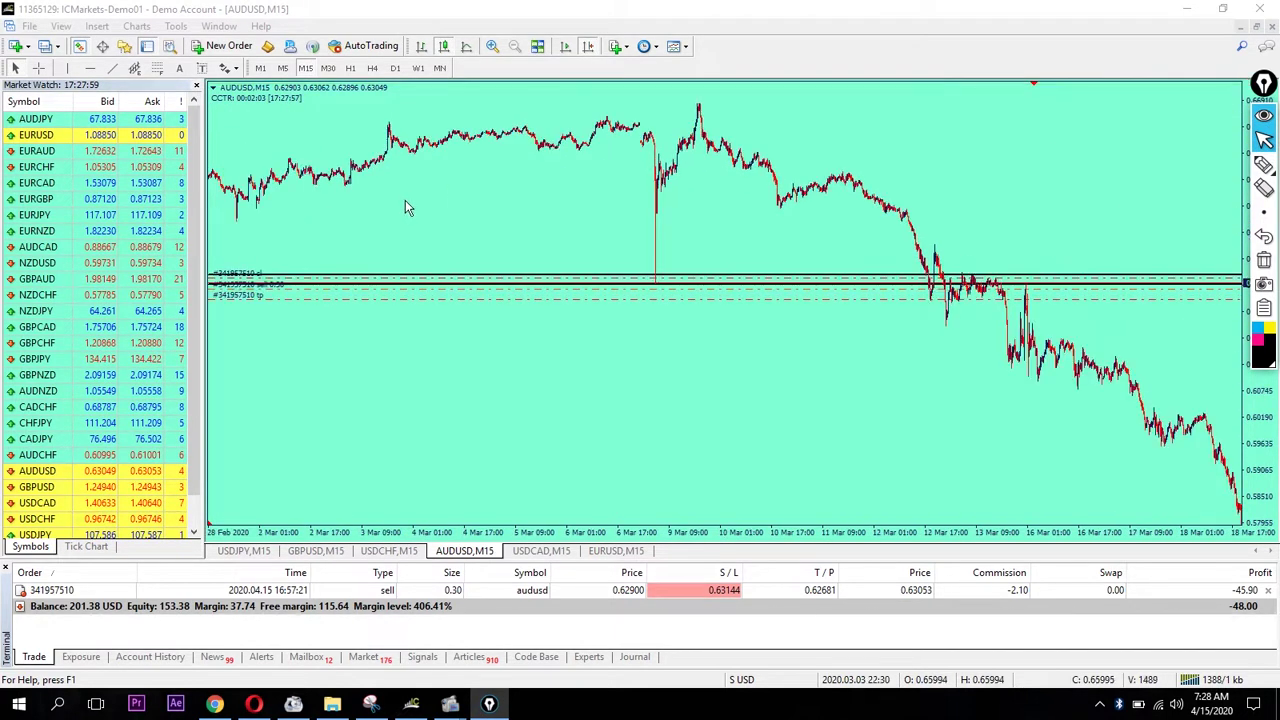
key(plus)
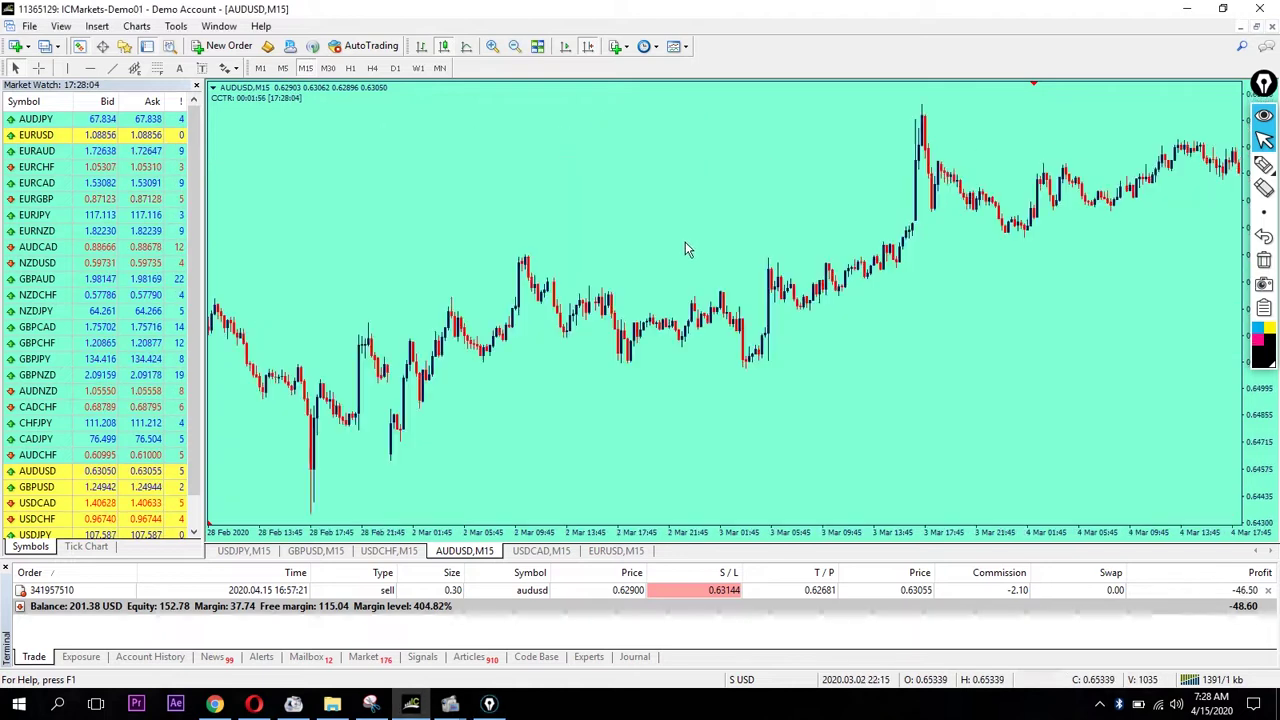
scroll(685, 249, up, 5)
key(plus)
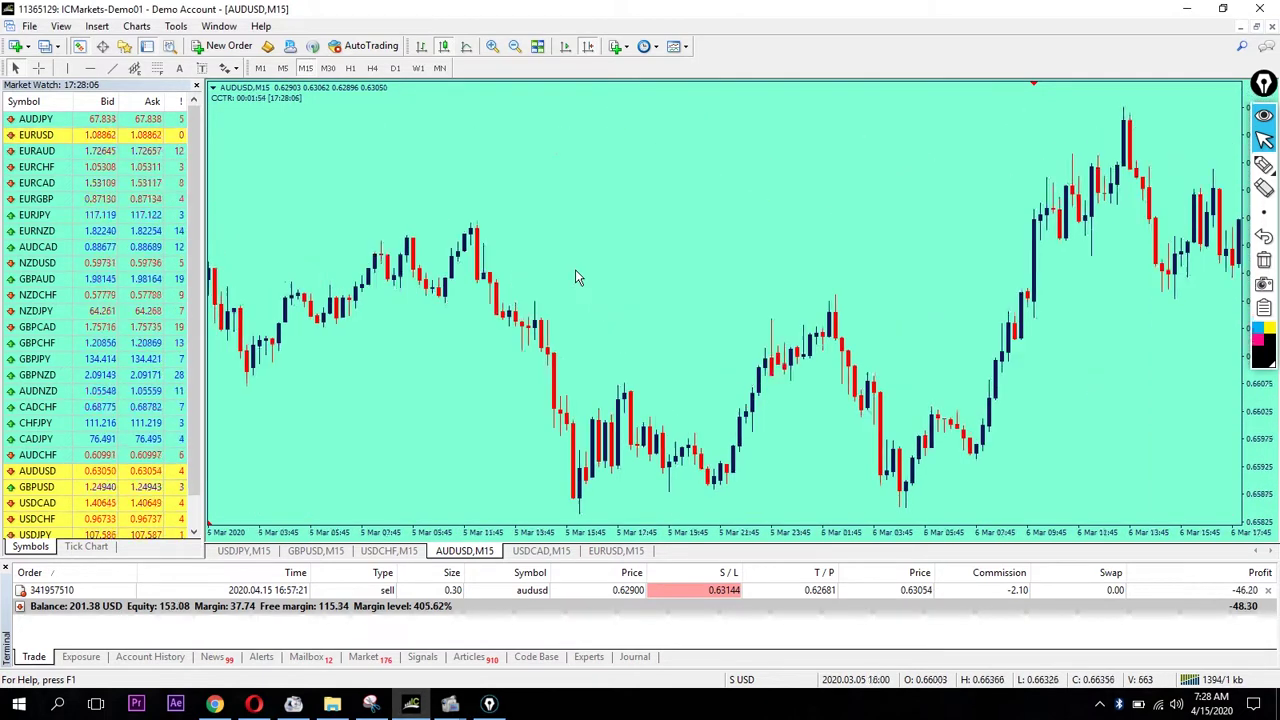
scroll(575, 270, up, 10)
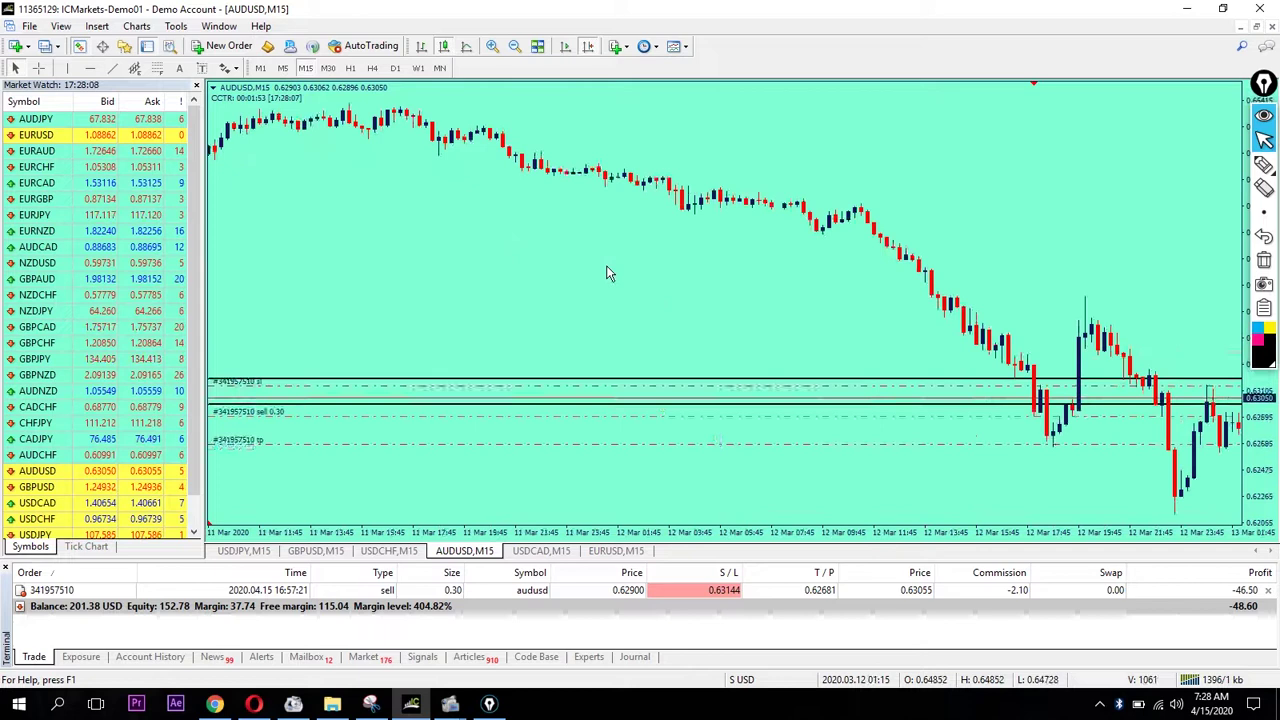
scroll(608, 273, up, 5)
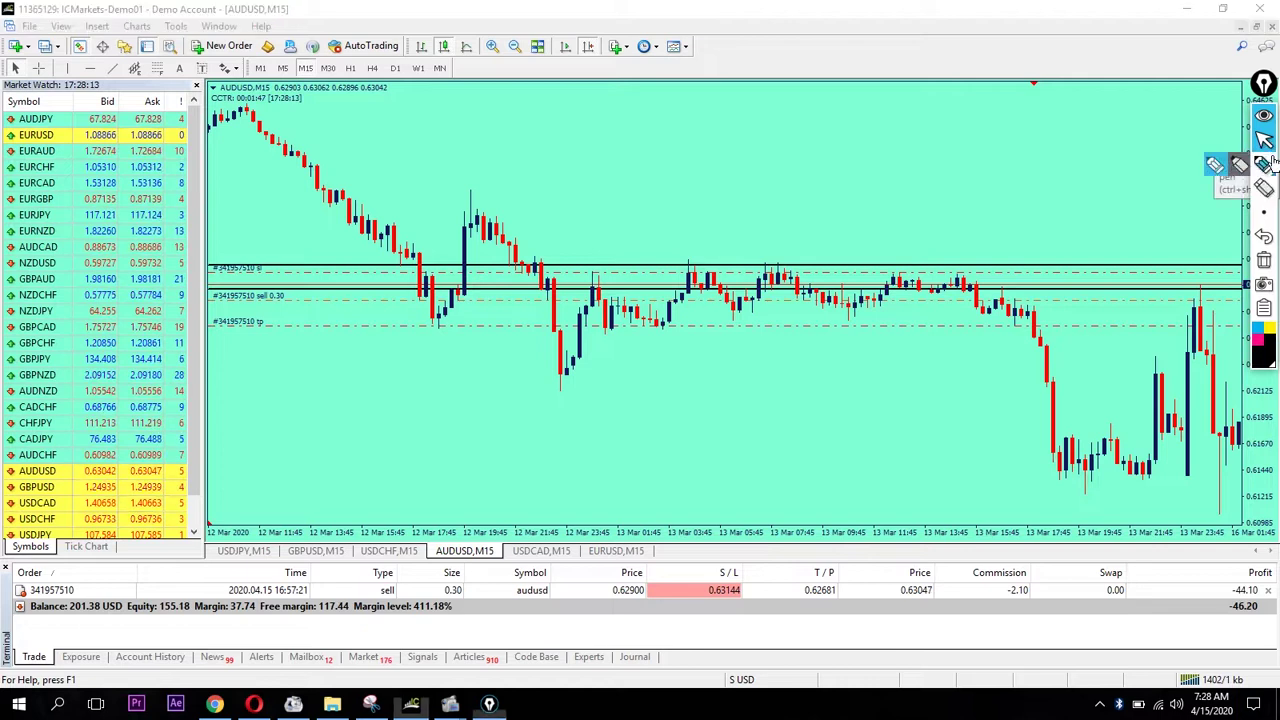
click(1266, 164)
drag(571, 270, 607, 271)
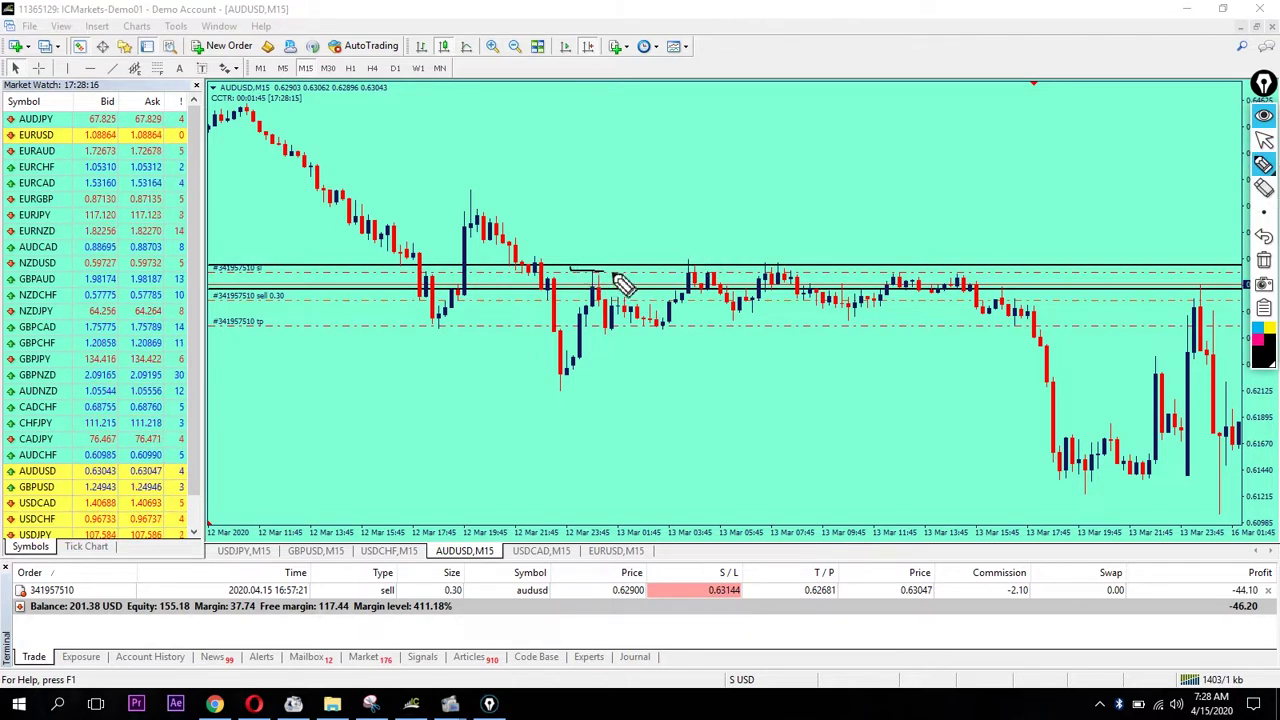
drag(707, 274, 812, 274)
mouse_move(925, 282)
mouse_down()
mouse_move(970, 280)
mouse_move(950, 295)
mouse_move(725, 295)
mouse_up()
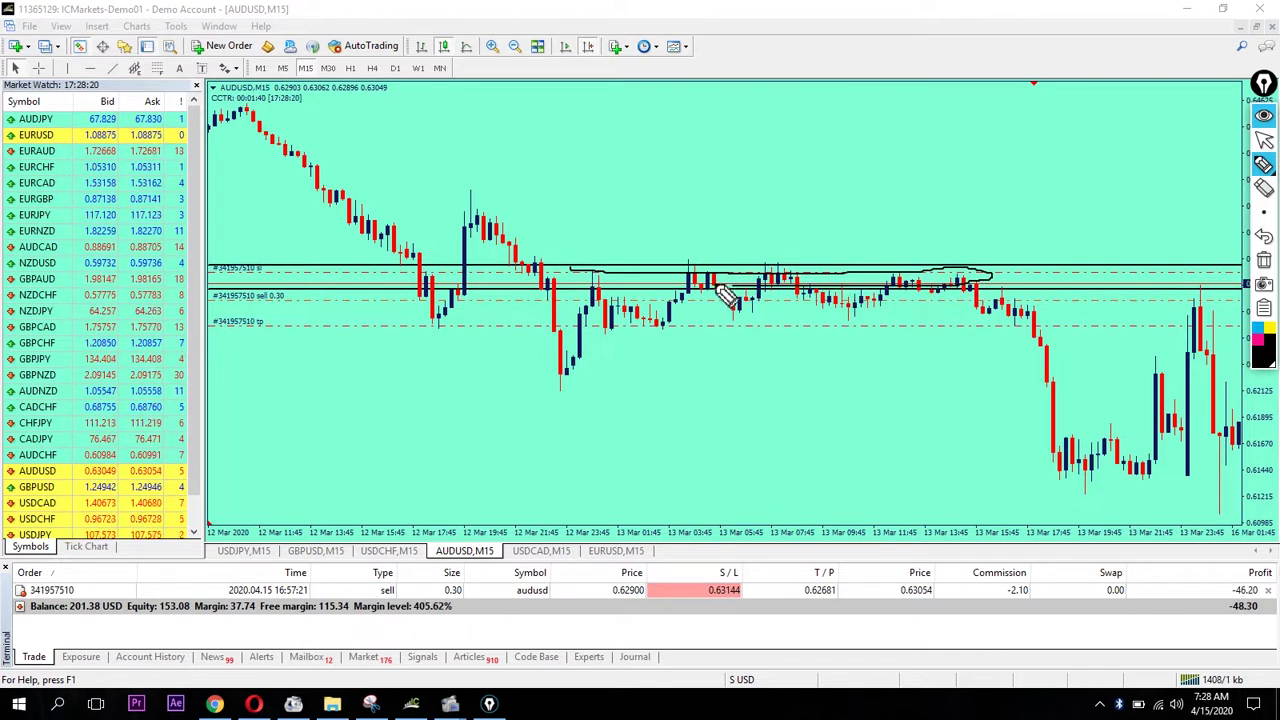
drag(655, 275, 650, 264)
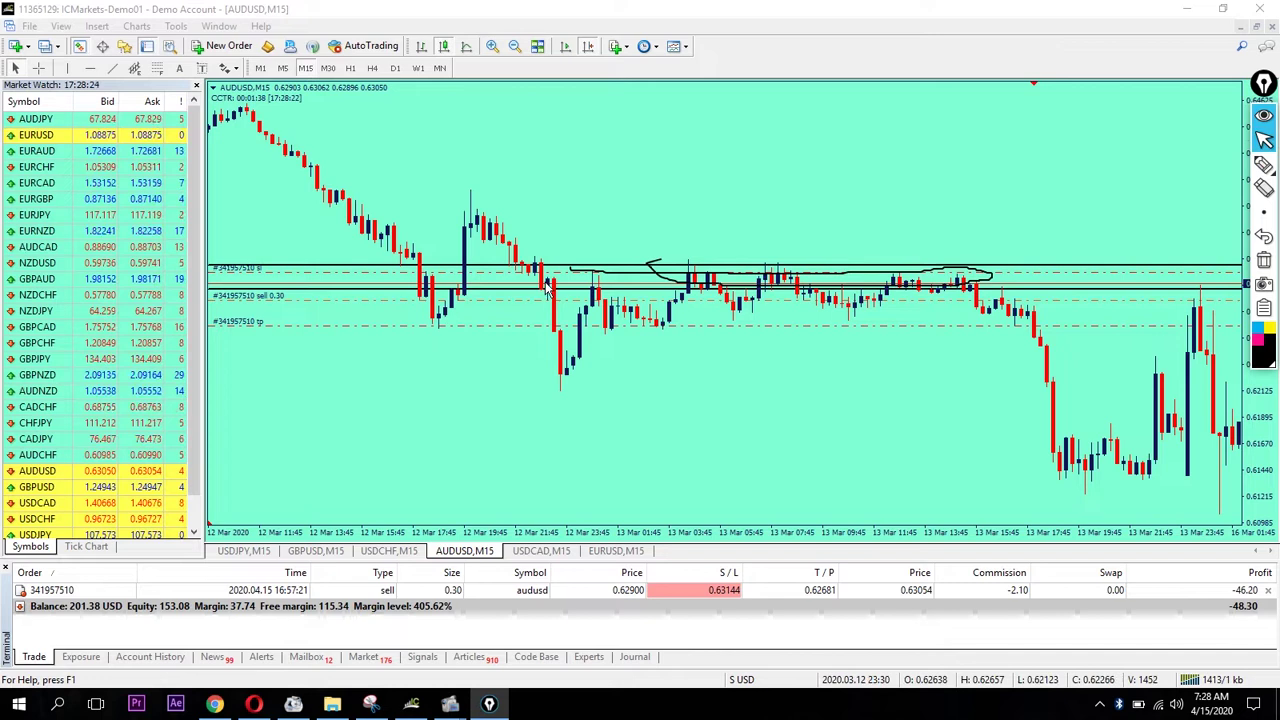
click(1264, 261)
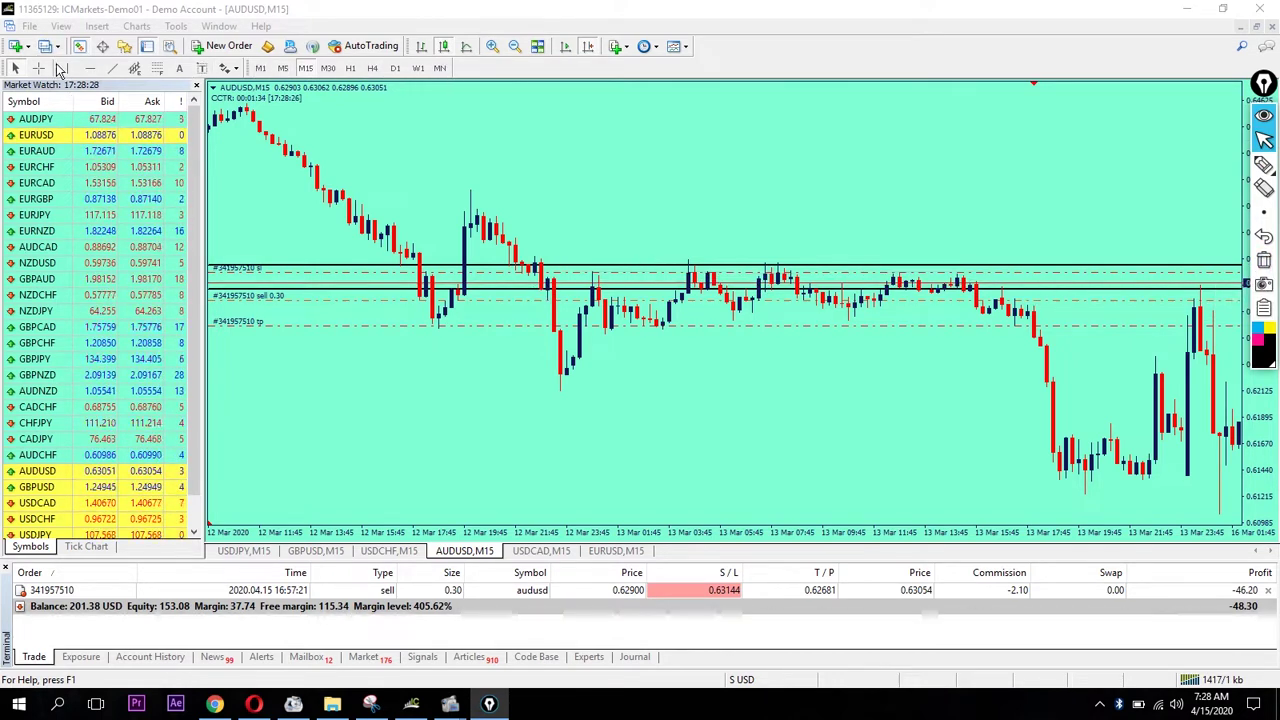
Add a horizontal line, set its colour to Red, and drag it just below the stop-loss level
click(89, 68)
click(638, 216)
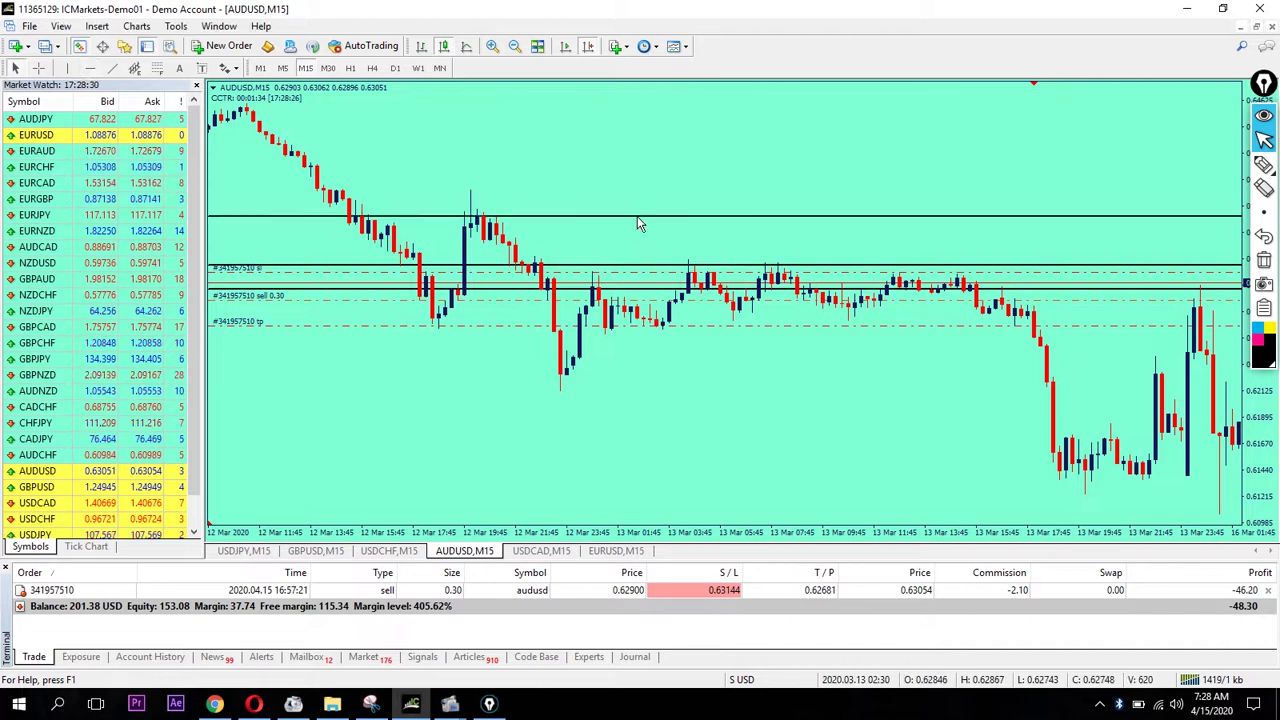
right_click(637, 215)
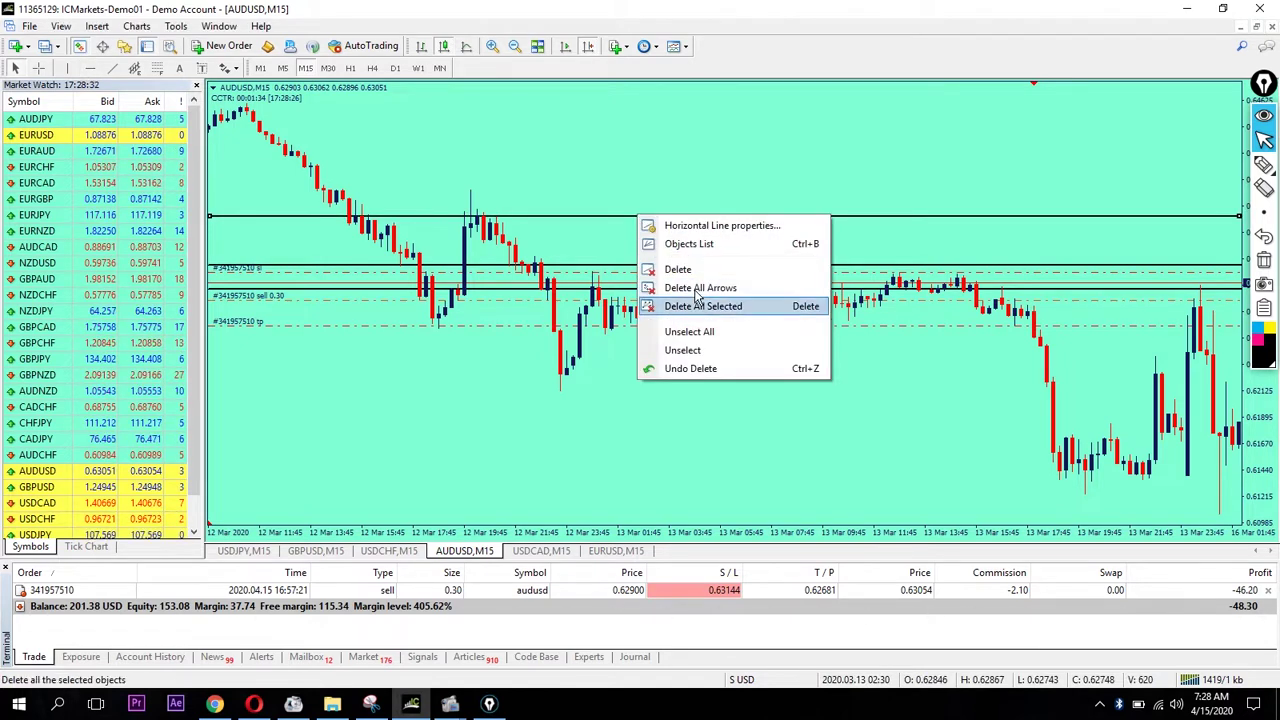
click(690, 223)
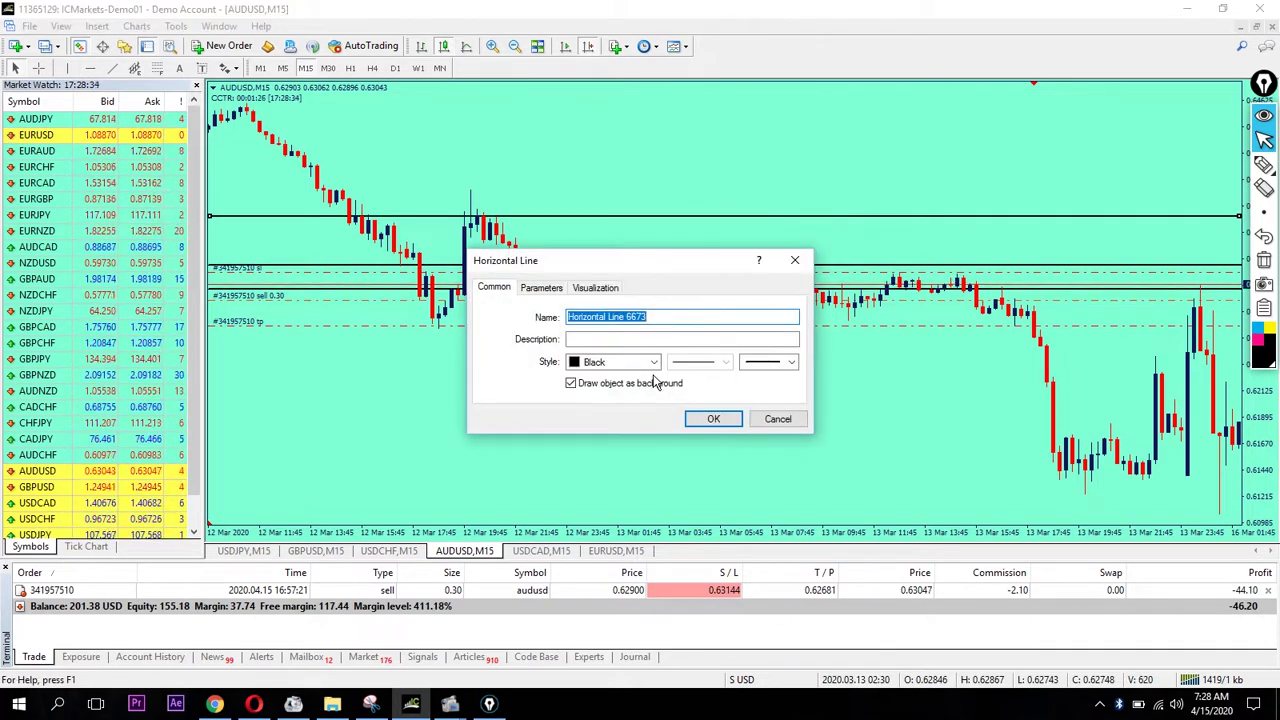
click(615, 361)
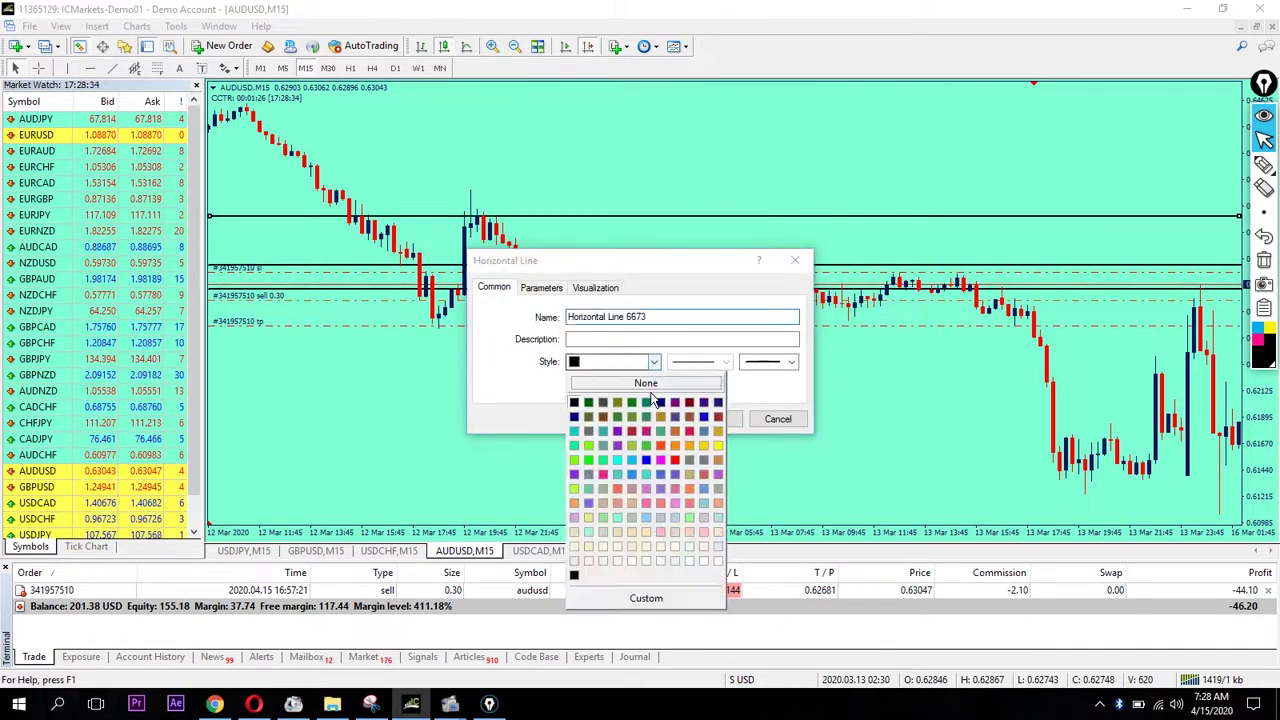
click(675, 461)
click(714, 419)
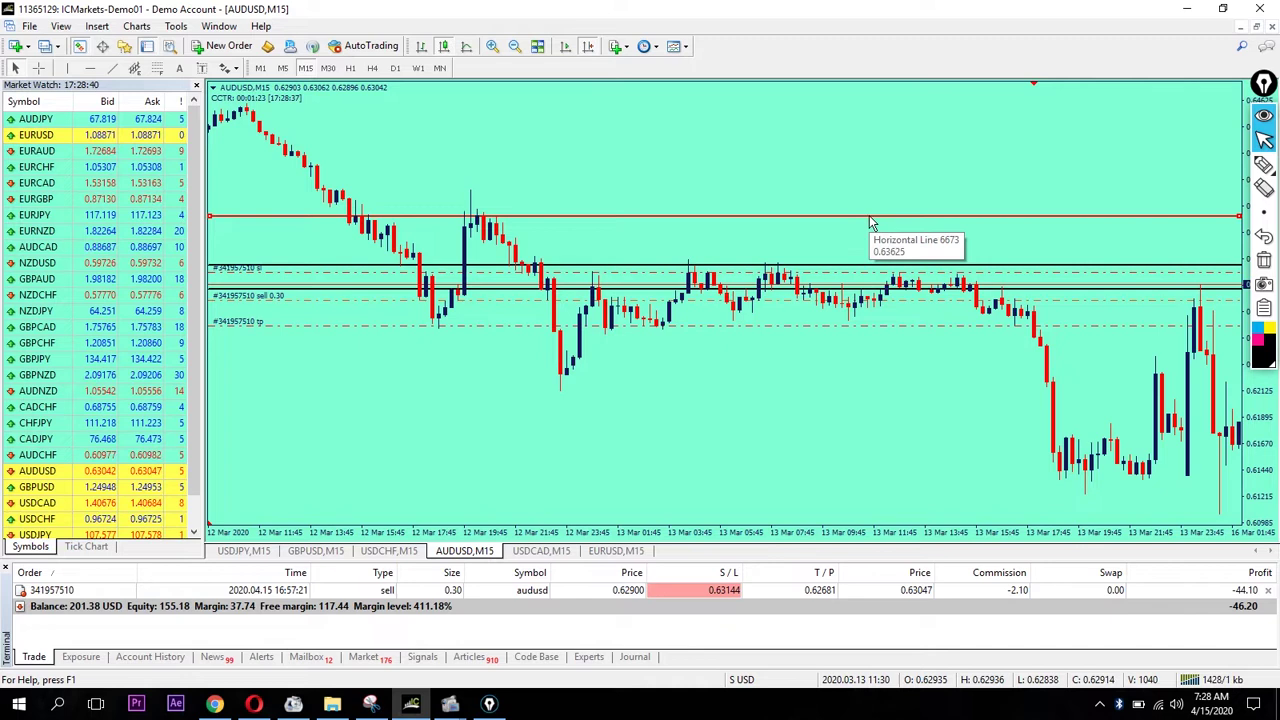
drag(869, 218, 972, 283)
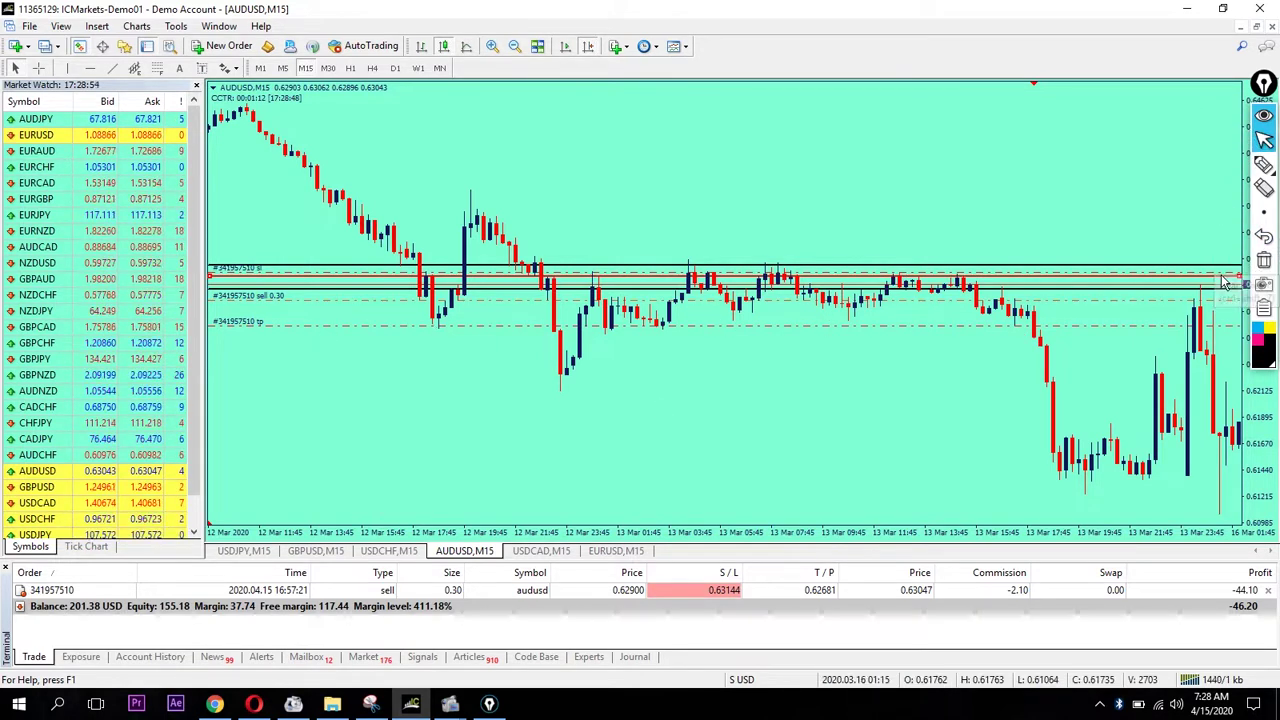
Sketch a pen stroke along the red line and a box by a candle, then clear them
click(1264, 165)
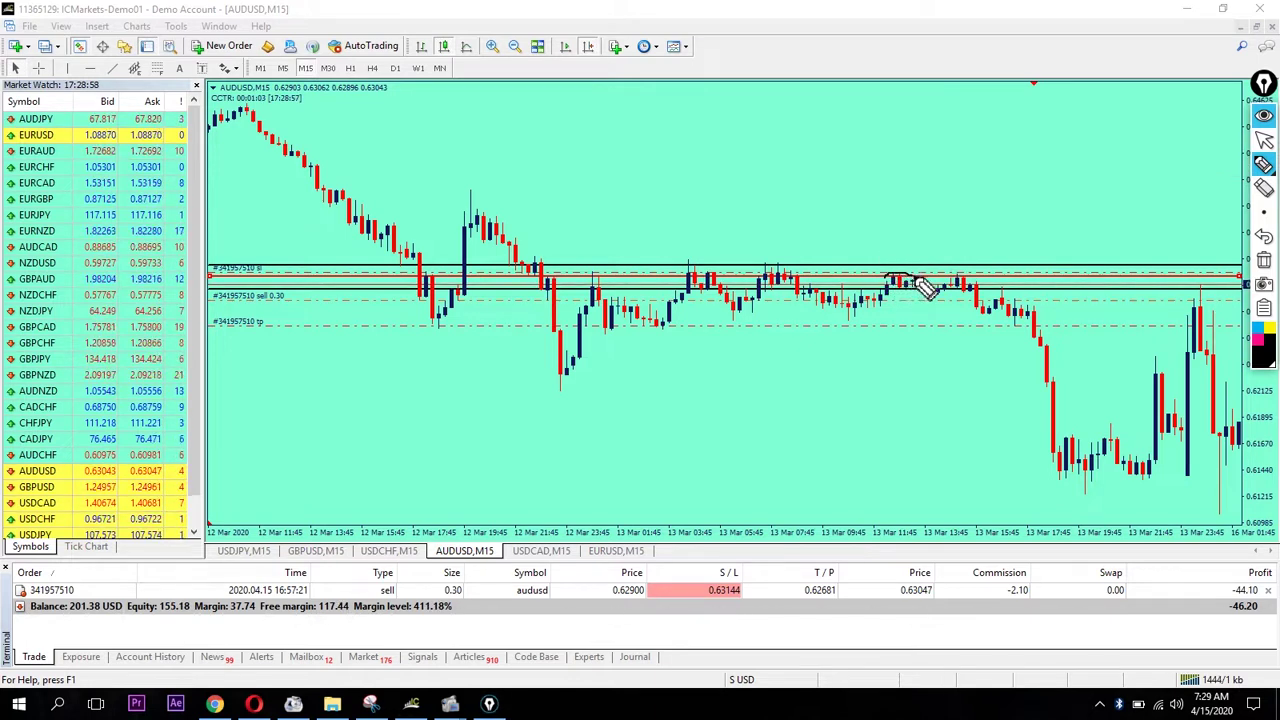
mouse_move(905, 290)
mouse_down()
mouse_move(978, 288)
mouse_move(968, 282)
mouse_up()
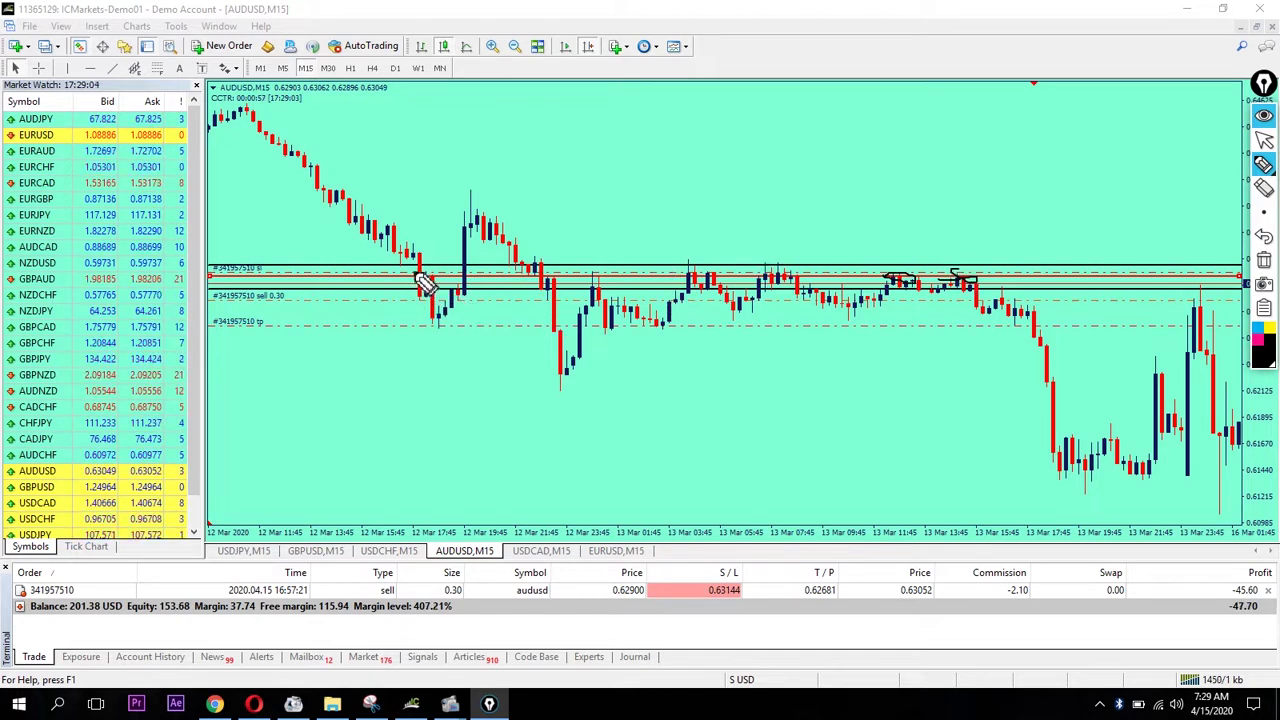
mouse_move(425, 283)
mouse_down()
mouse_move(441, 272)
mouse_move(417, 262)
mouse_move(418, 281)
mouse_up()
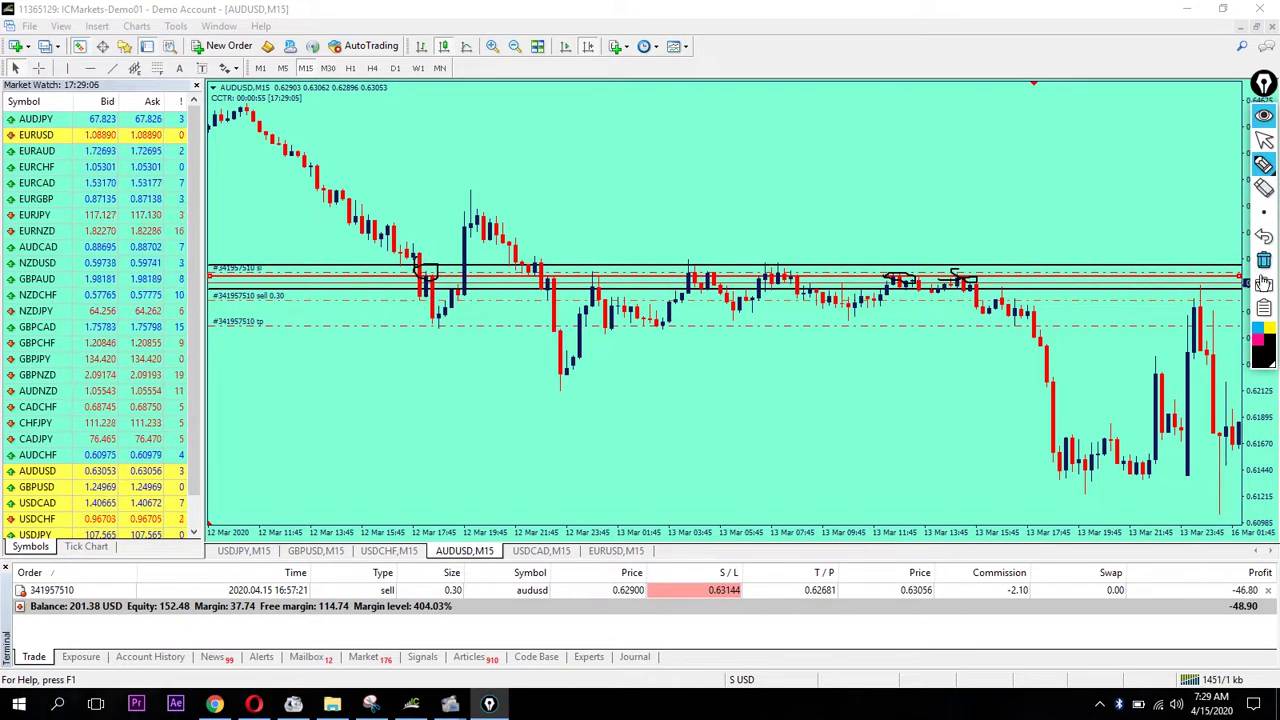
click(1263, 281)
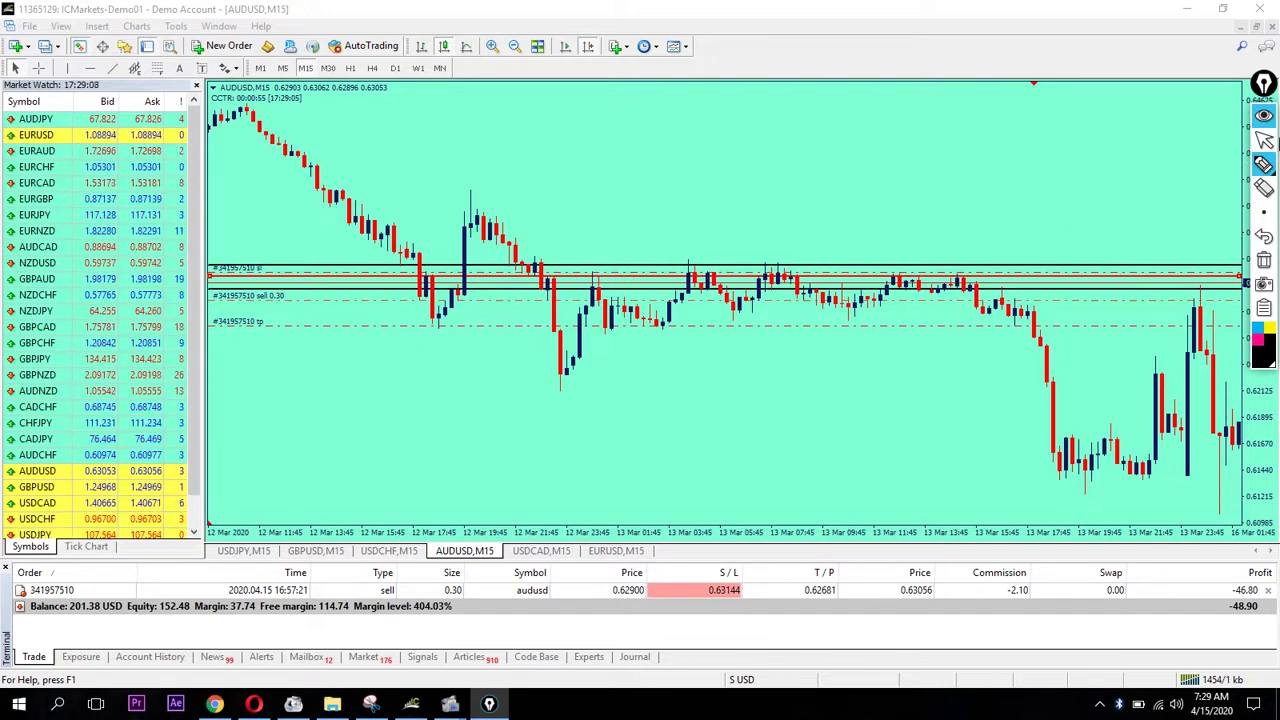
click(1264, 140)
Scroll along the chart, then wipe every remaining hand-drawn mark
scroll(600, 220, left, 10)
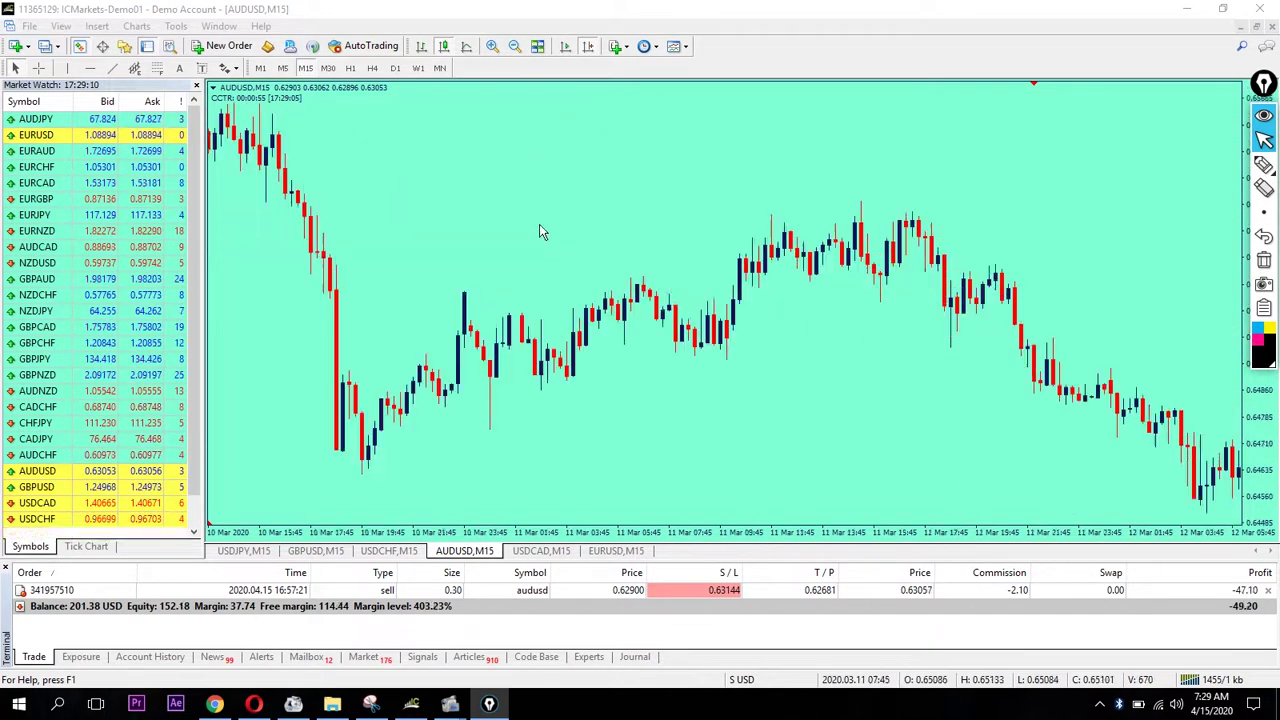
scroll(497, 239, left, 10)
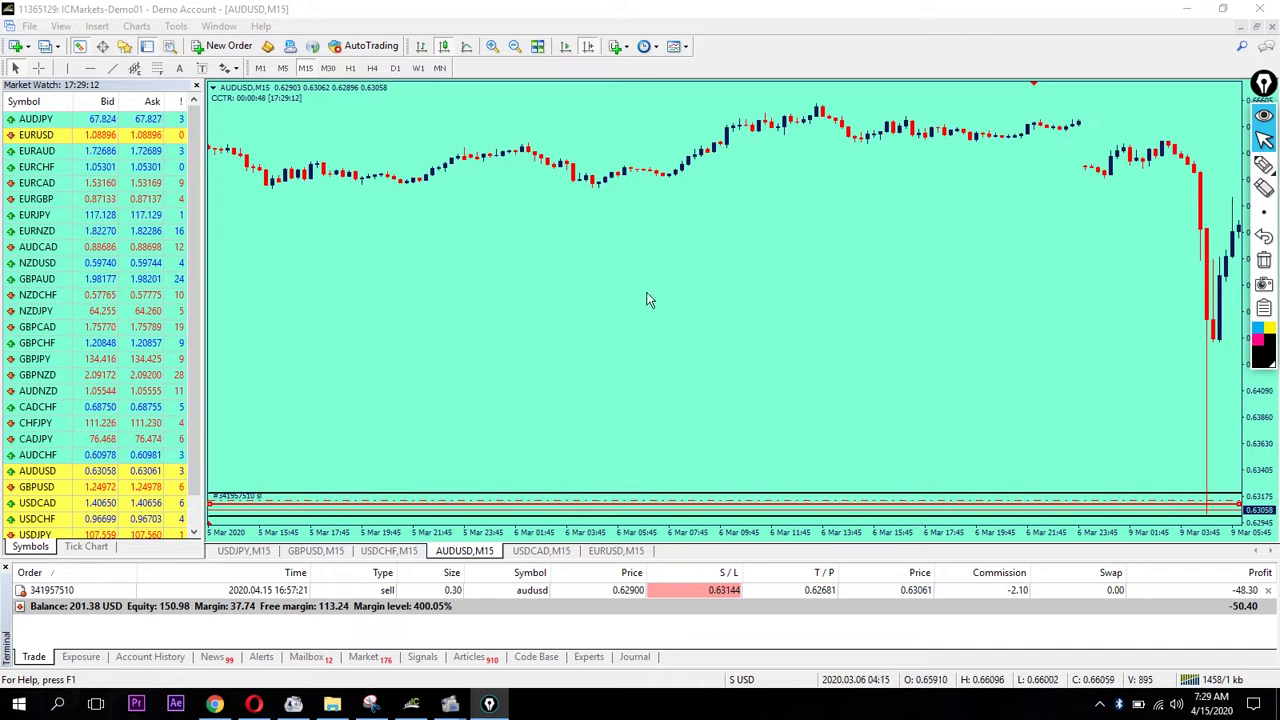
scroll(656, 337, left, 10)
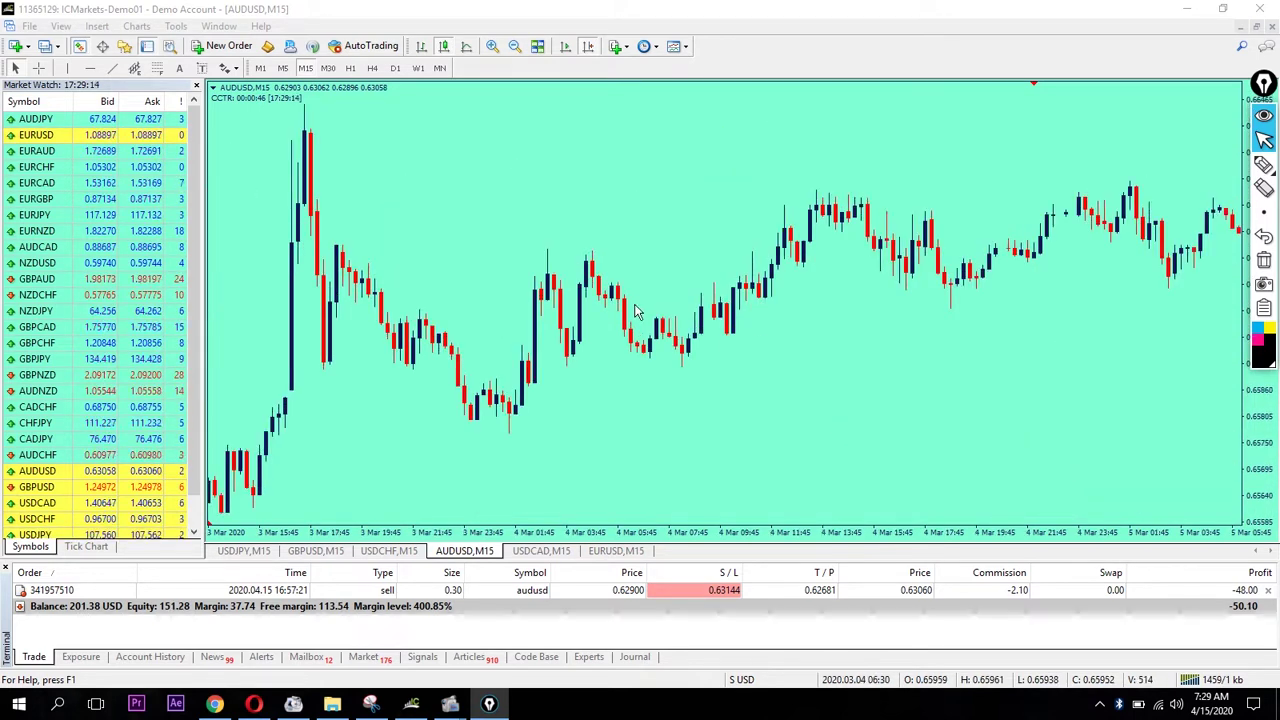
scroll(740, 200, right, 10)
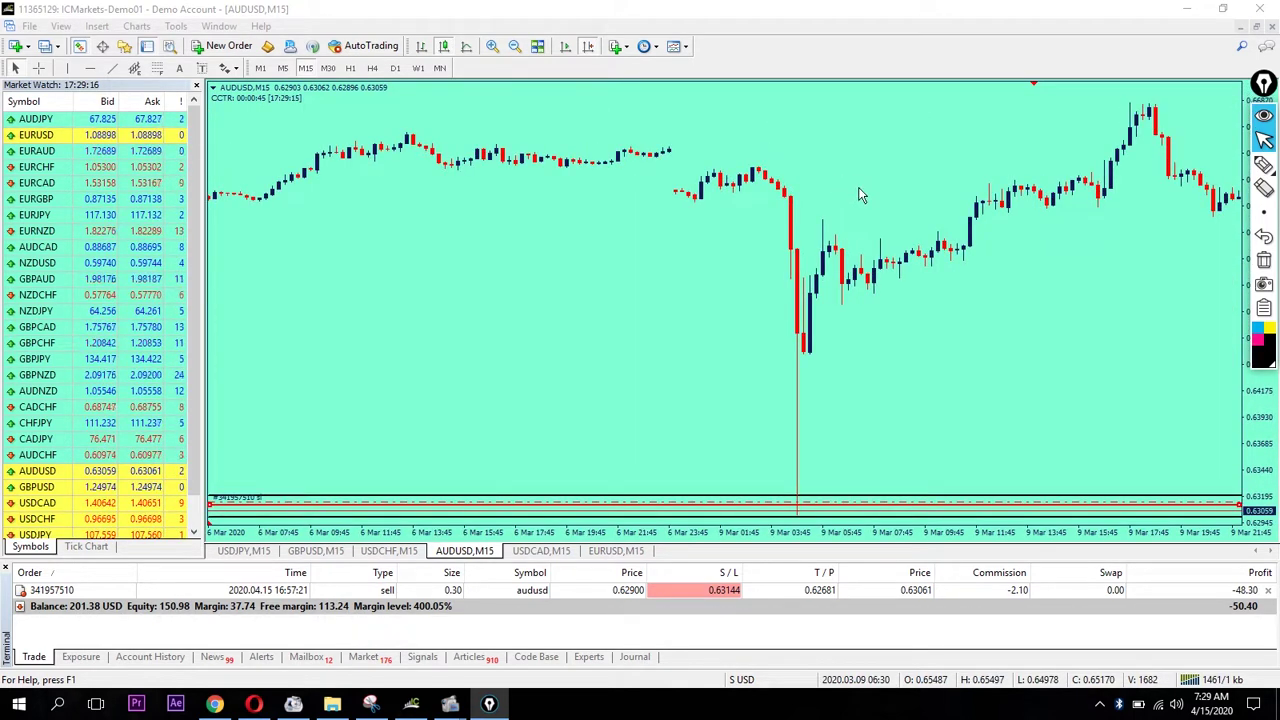
click(1265, 183)
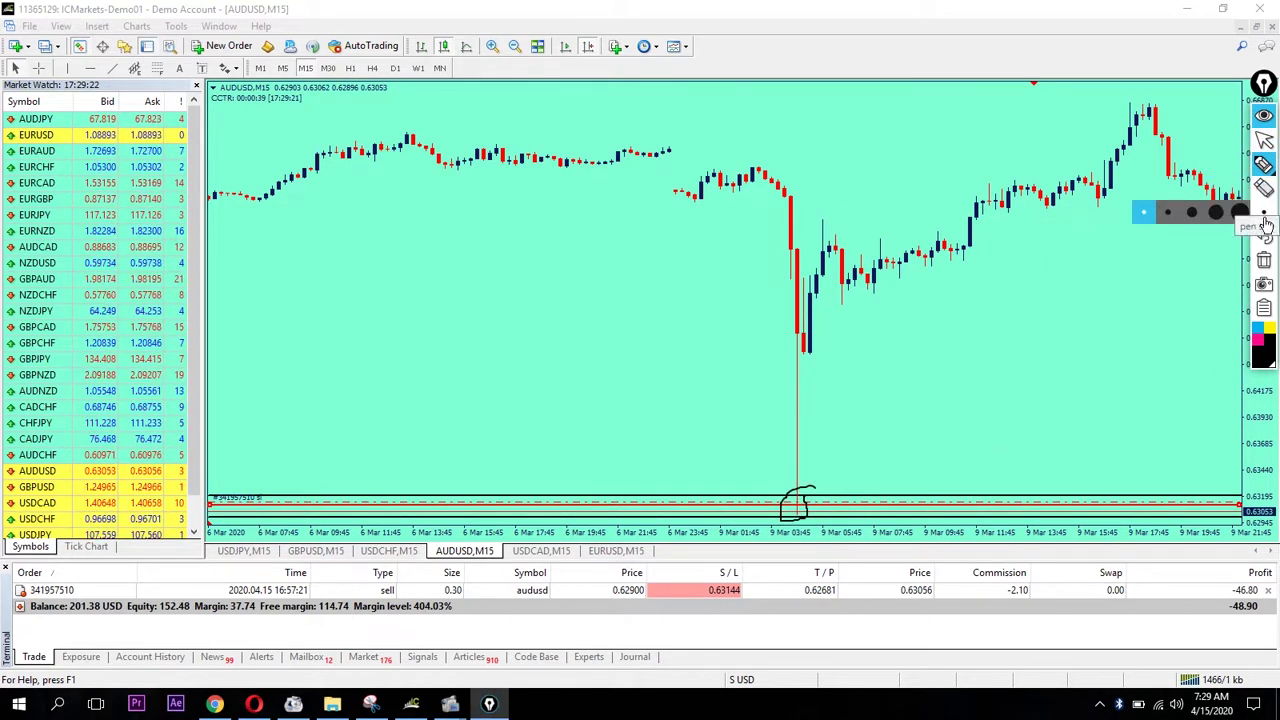
click(1268, 270)
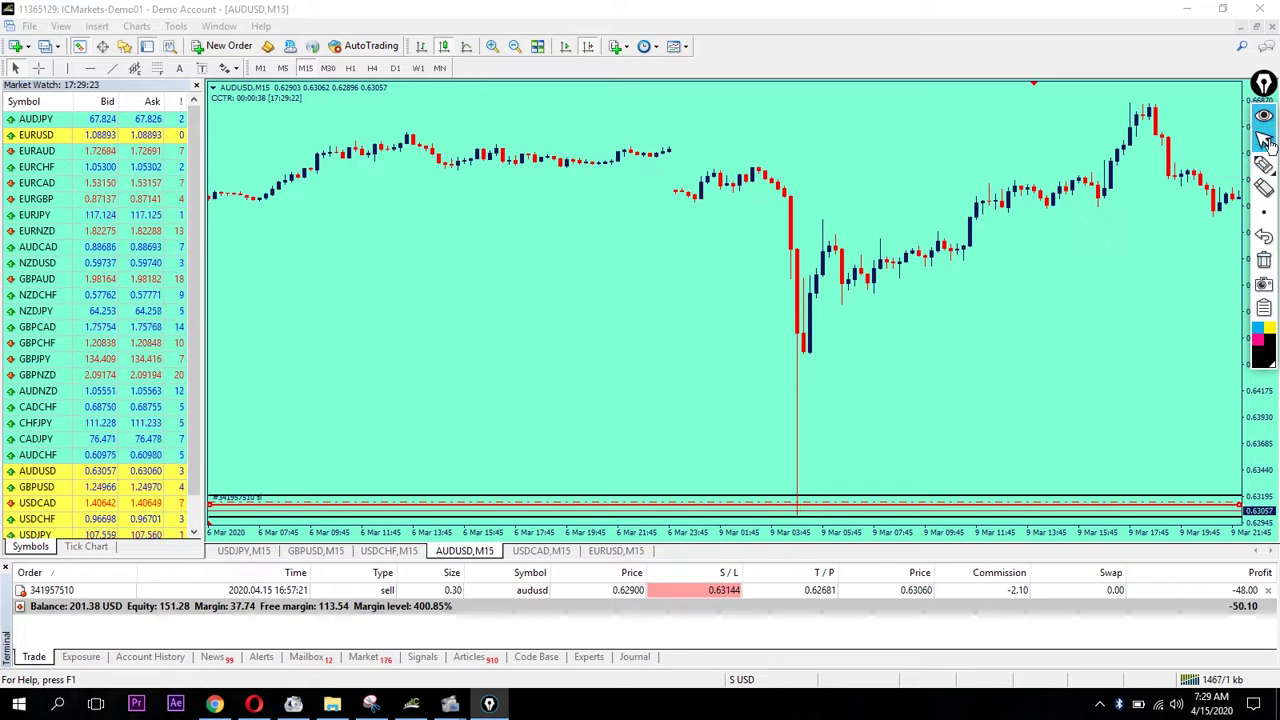
Zoom out through the price history and delete the horizontal line at 0.67408
scroll(590, 330, down, 10)
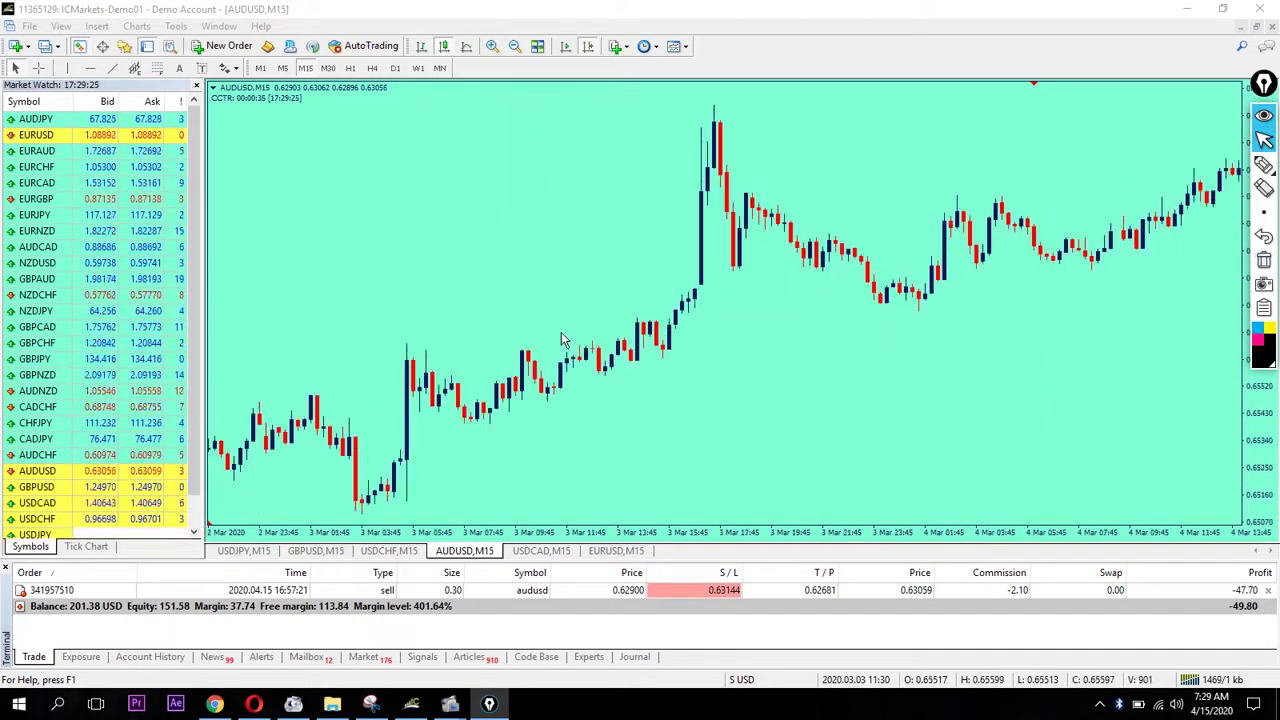
scroll(535, 325, down, 10)
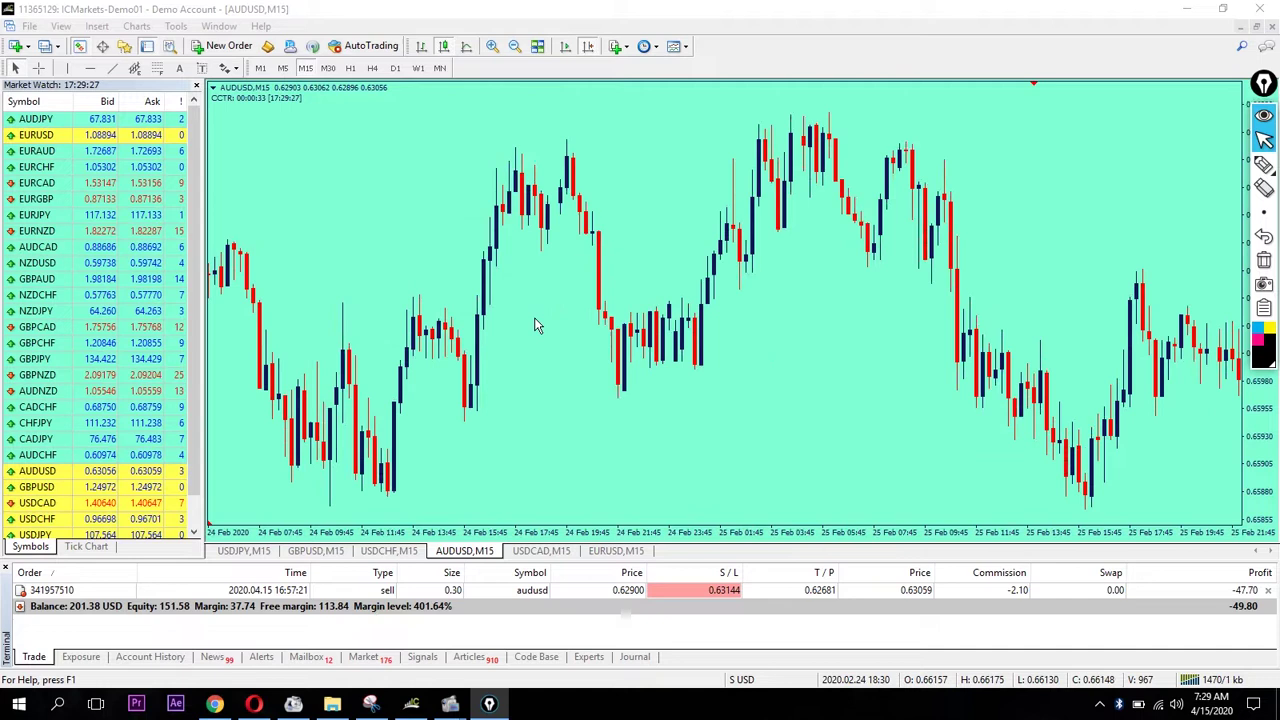
key(minus)
key(minus)
key(minus)
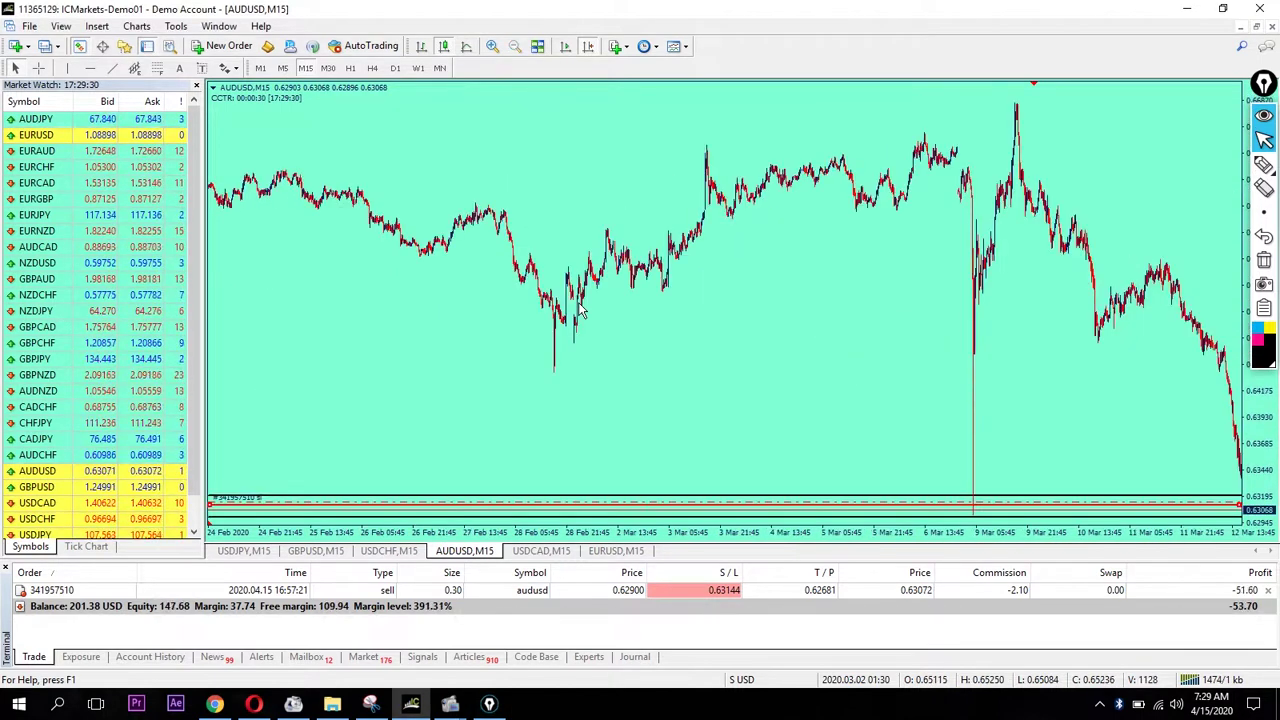
scroll(524, 349, down, 15)
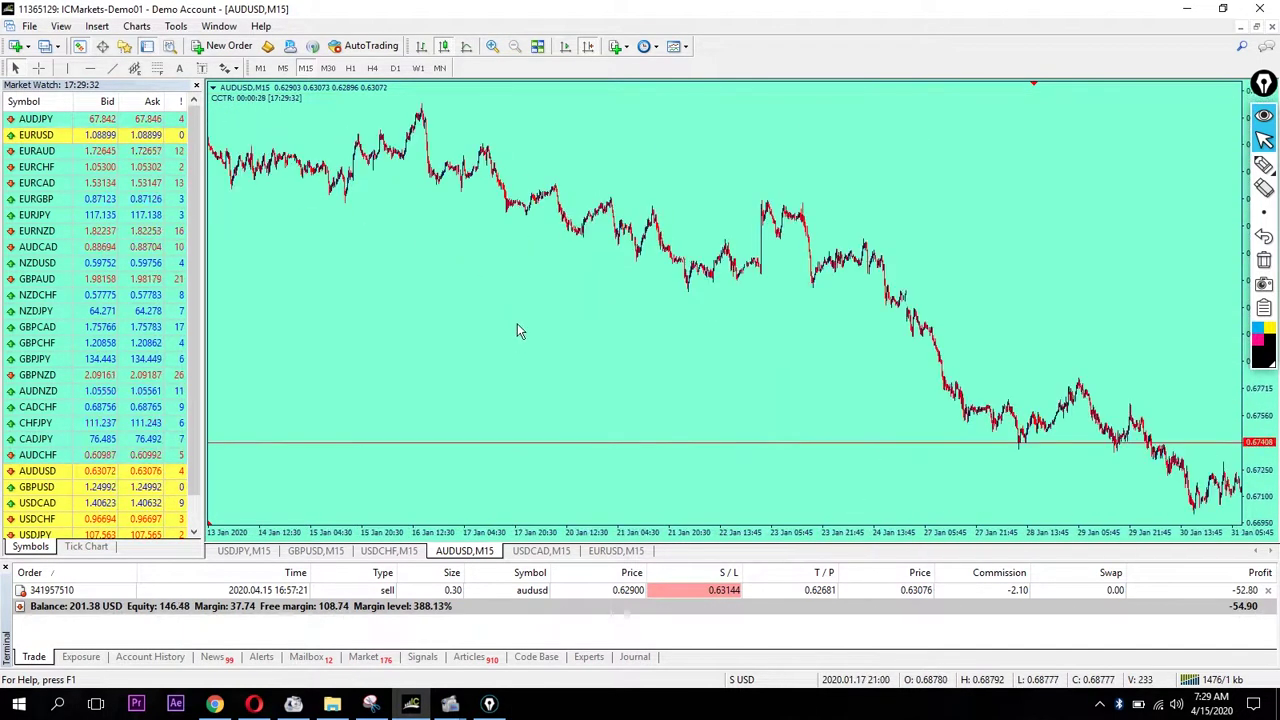
scroll(407, 420, down, 5)
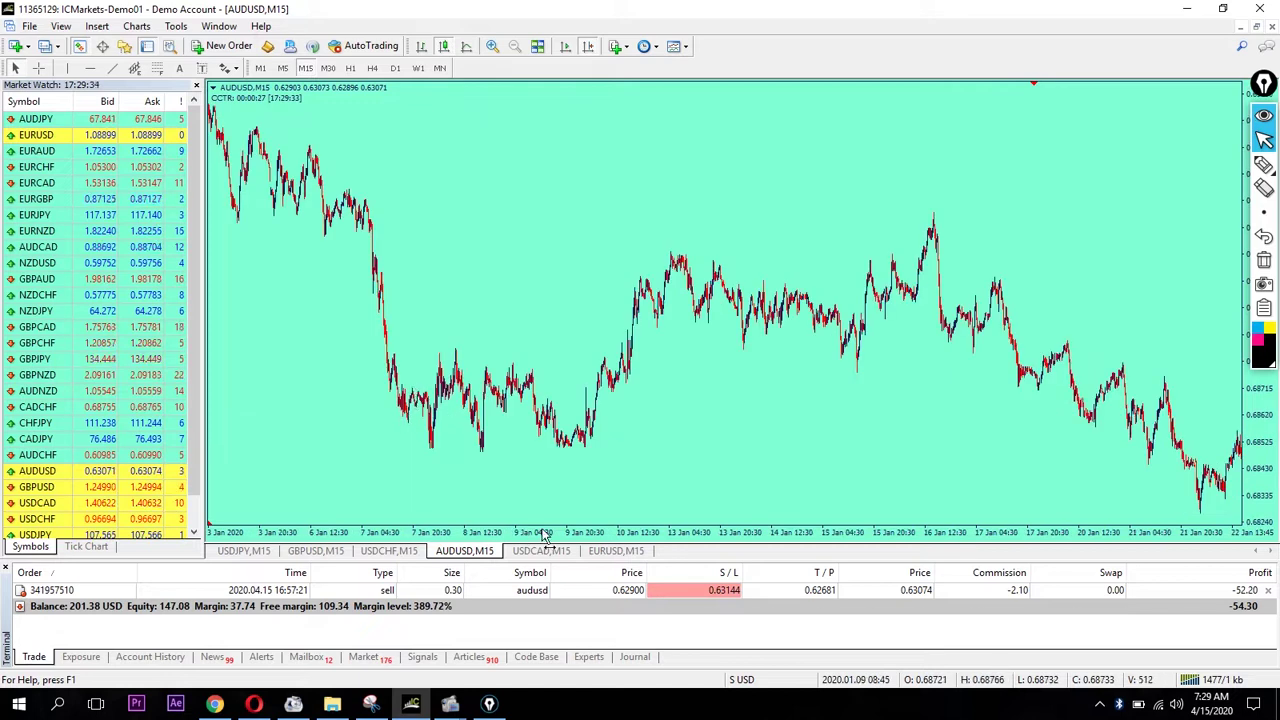
scroll(580, 500, up, 5)
right_click(645, 504)
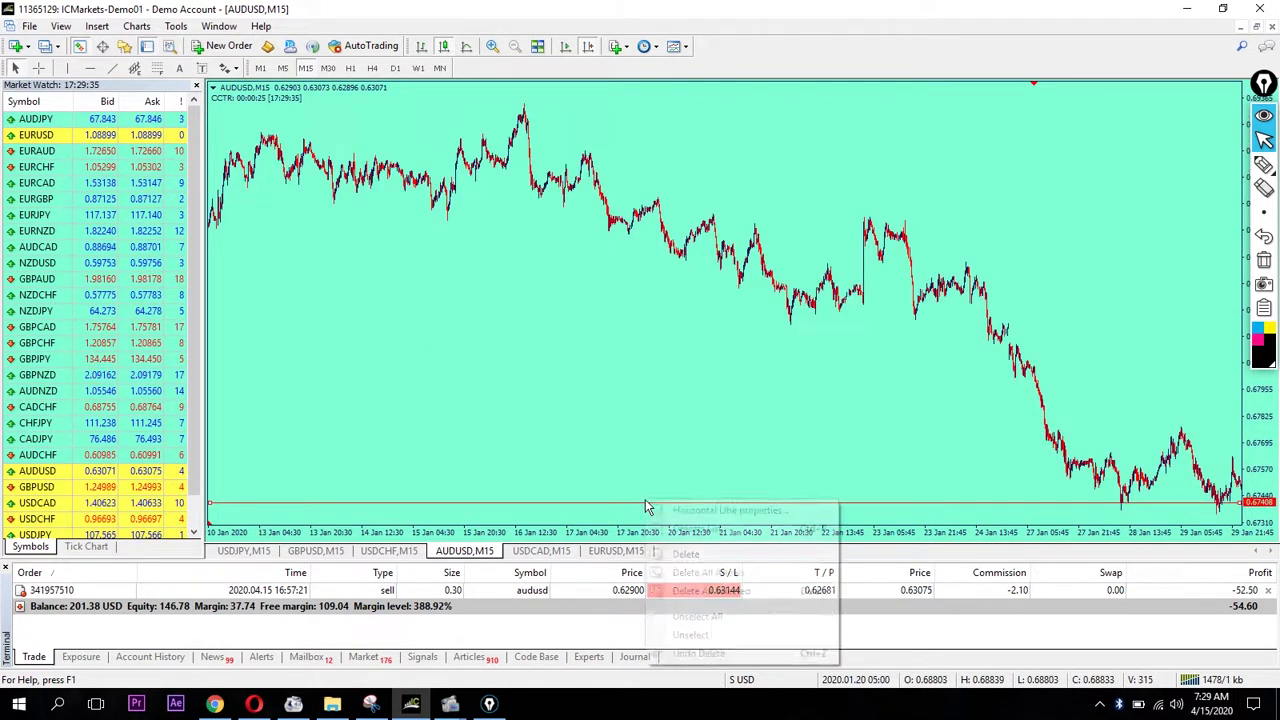
click(686, 553)
Return the chart to the latest April bars with Auto Scroll
scroll(480, 360, down, 10)
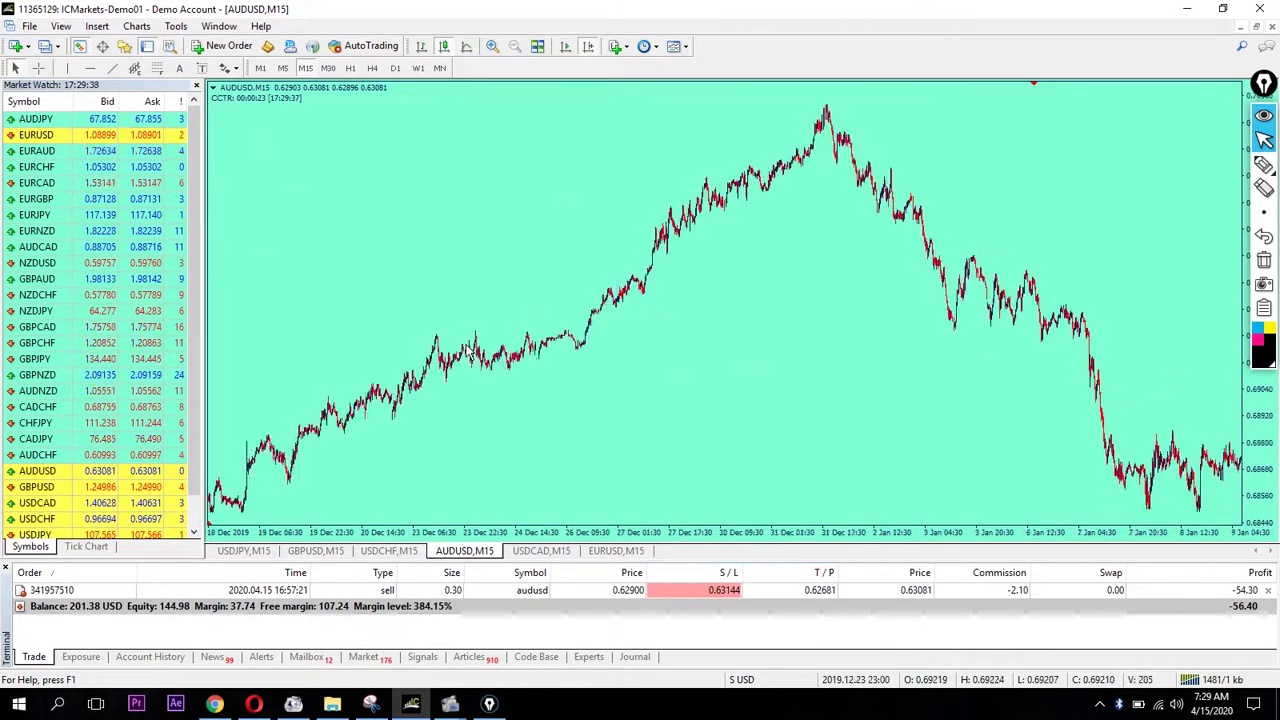
scroll(469, 352, down, 10)
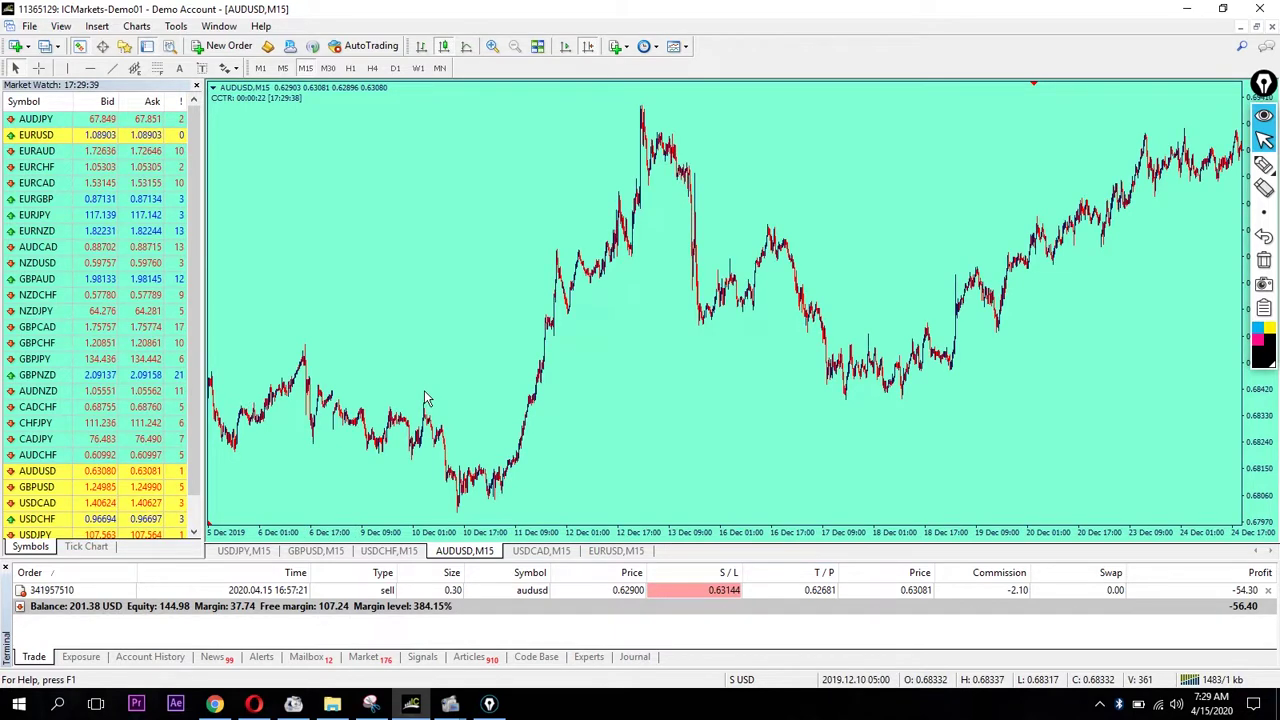
scroll(425, 398, down, 8)
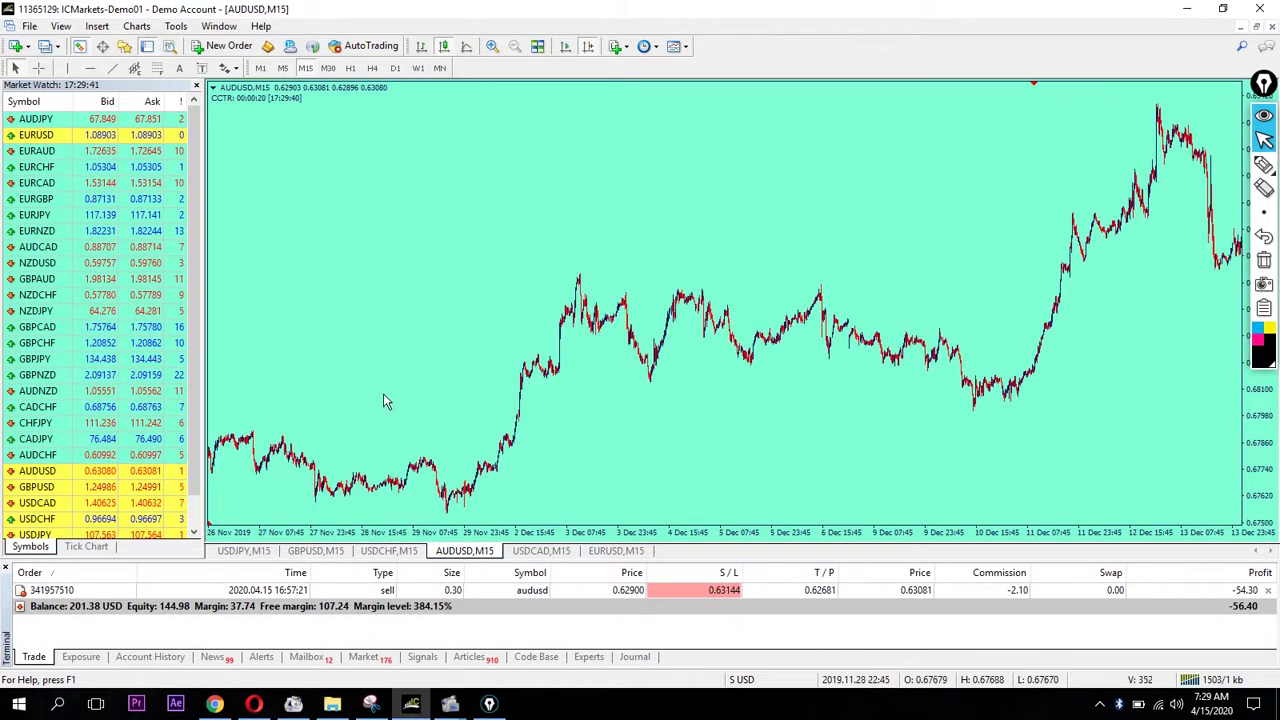
scroll(379, 398, down, 10)
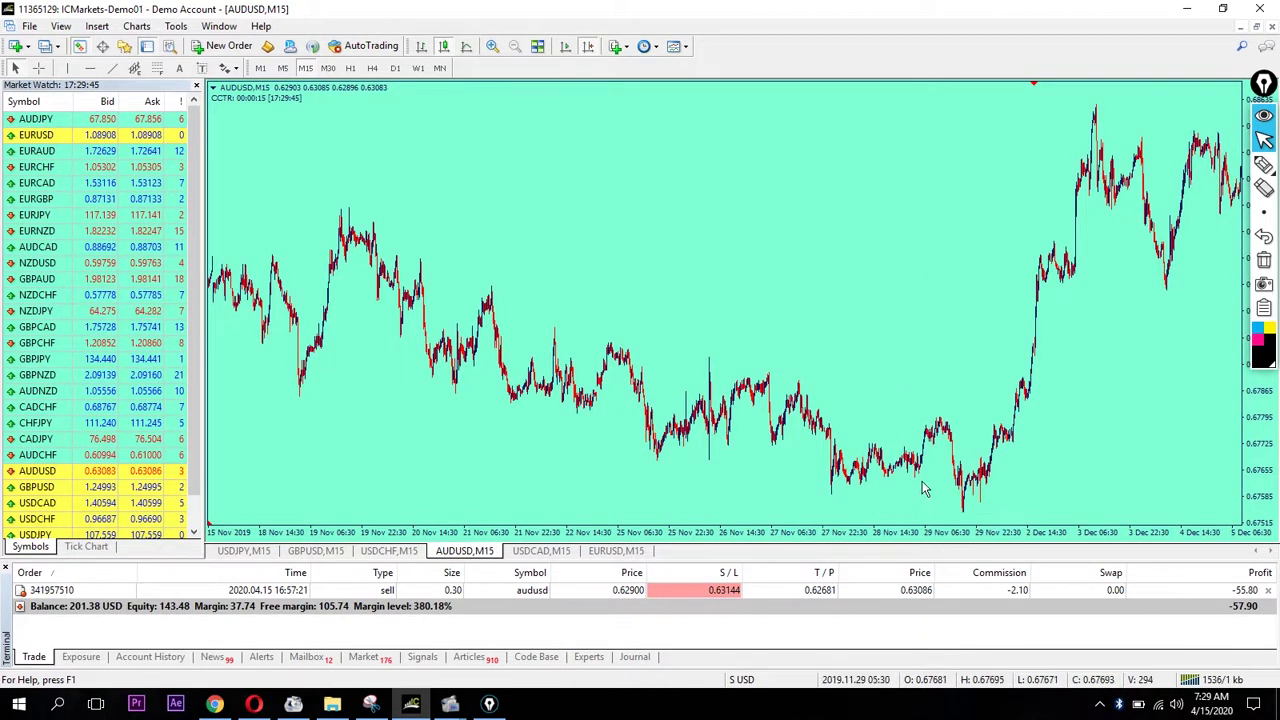
scroll(680, 398, down, 8)
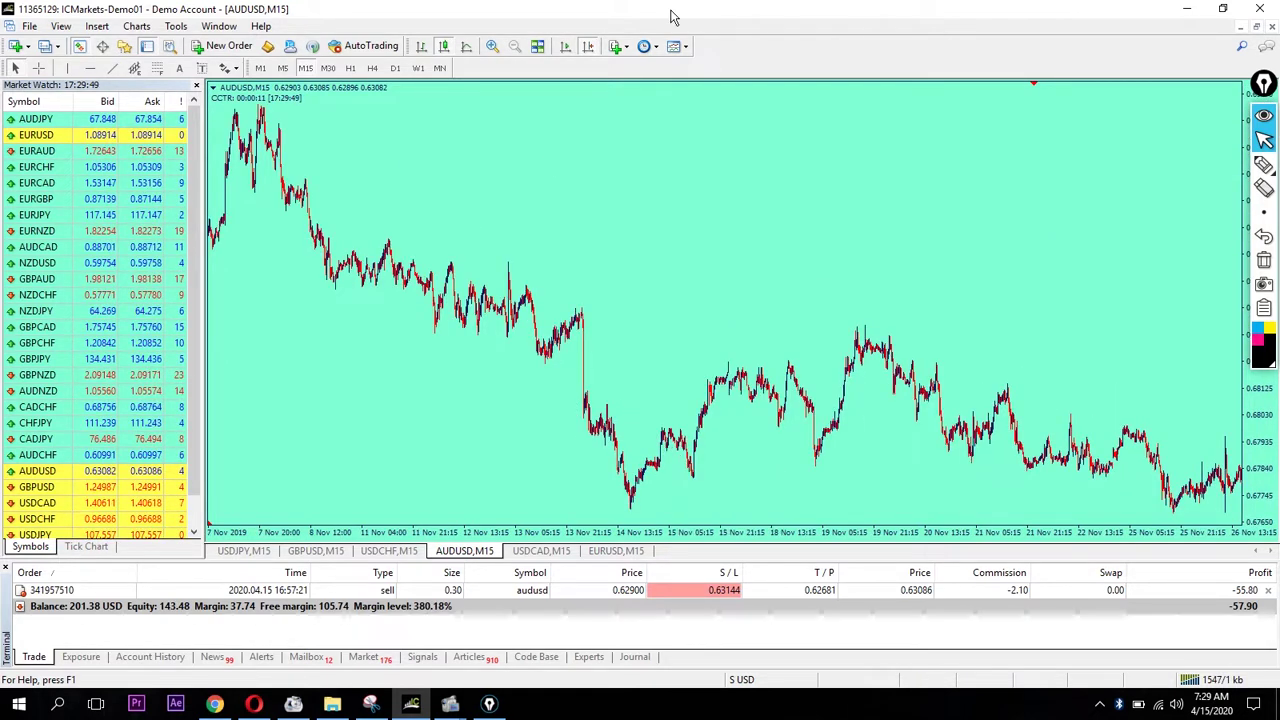
click(569, 50)
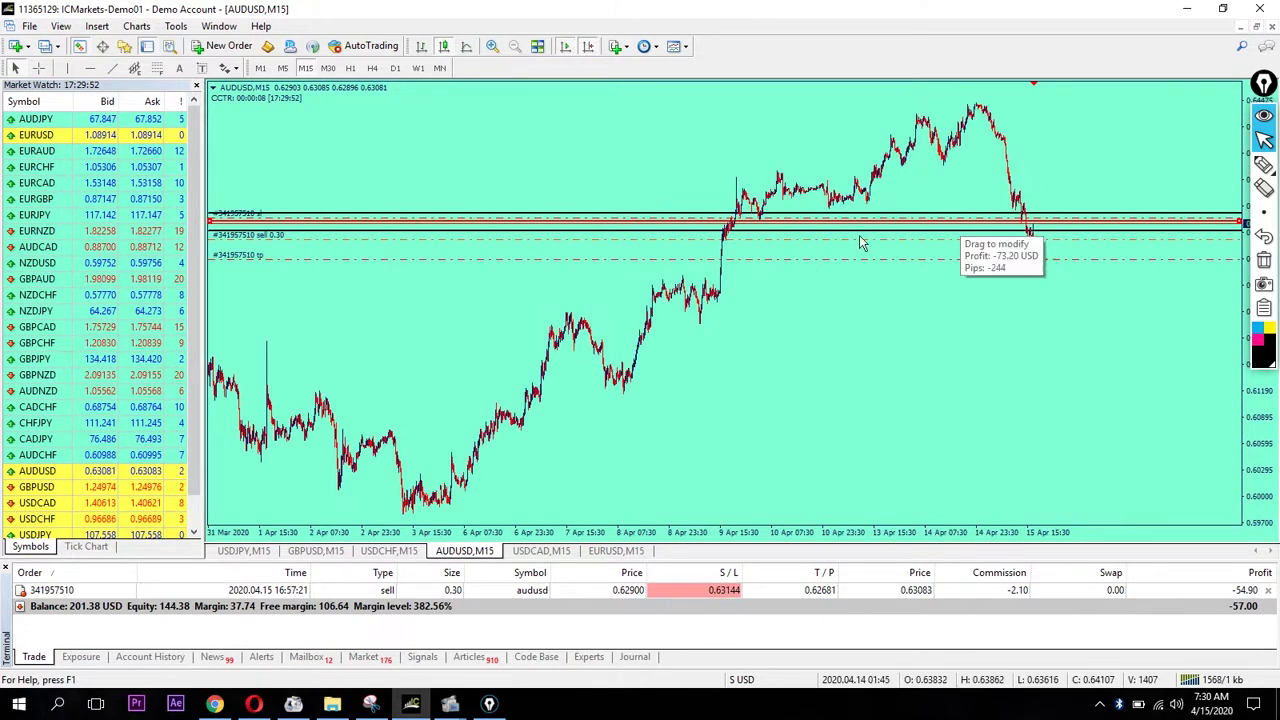
Zoom in twice on the recent candles and jump back to the latest bar
key(plus)
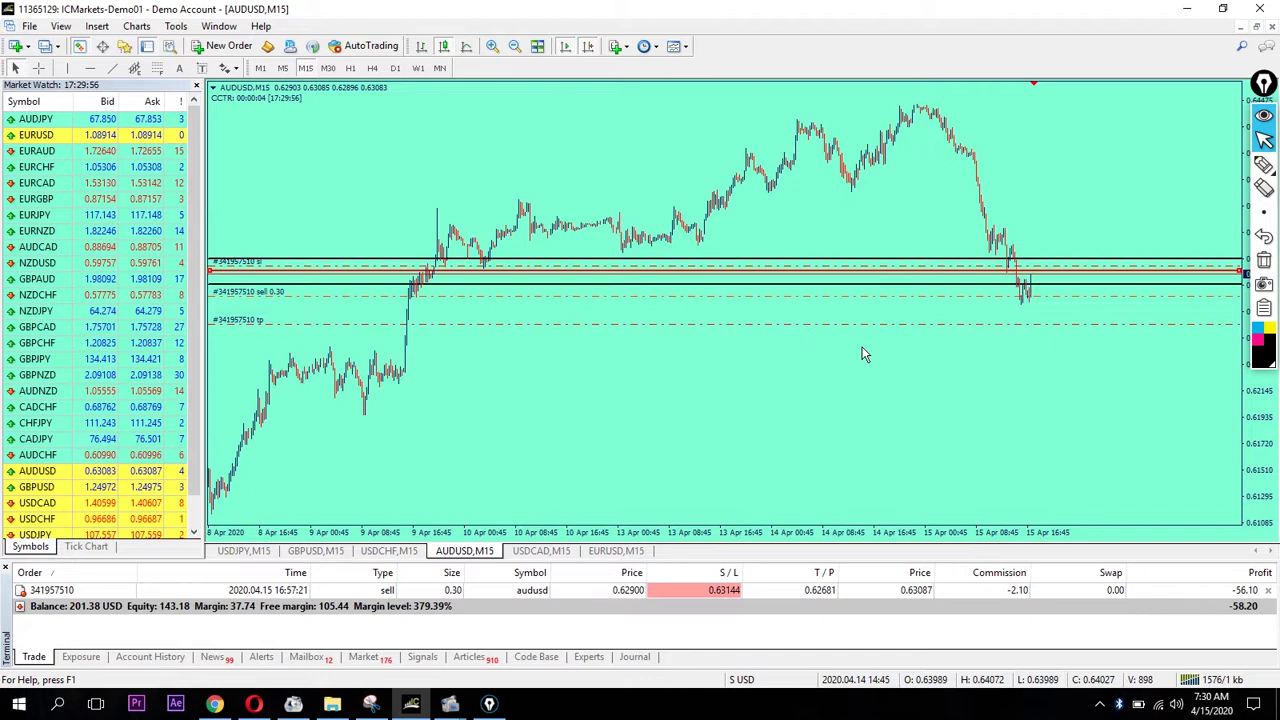
key(plus)
key(plus)
scroll(503, 338, up, 3)
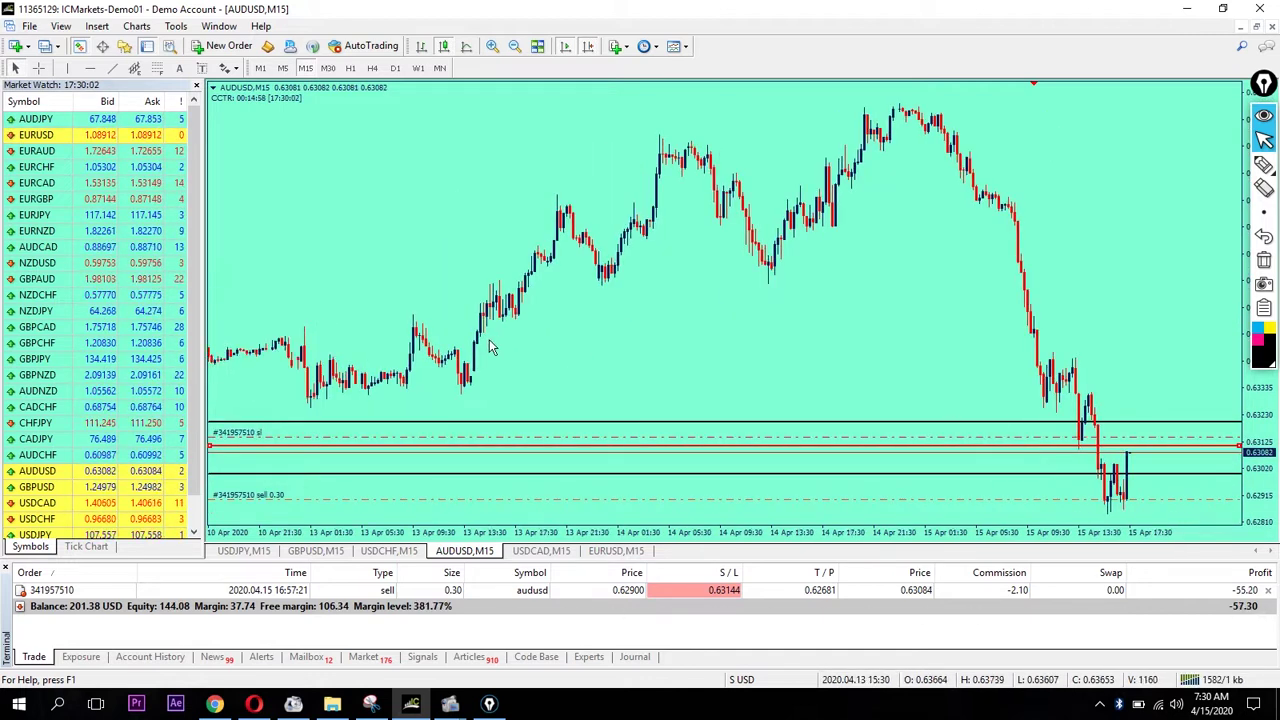
click(568, 44)
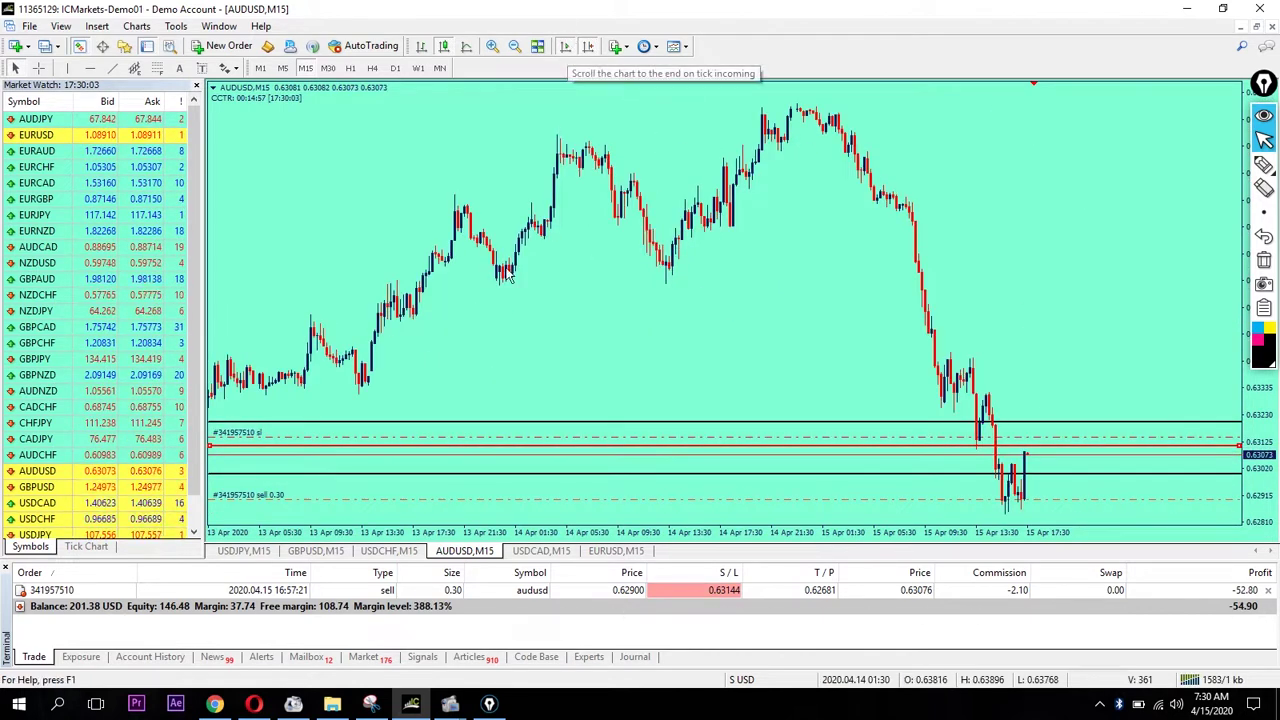
scroll(508, 277, up, 3)
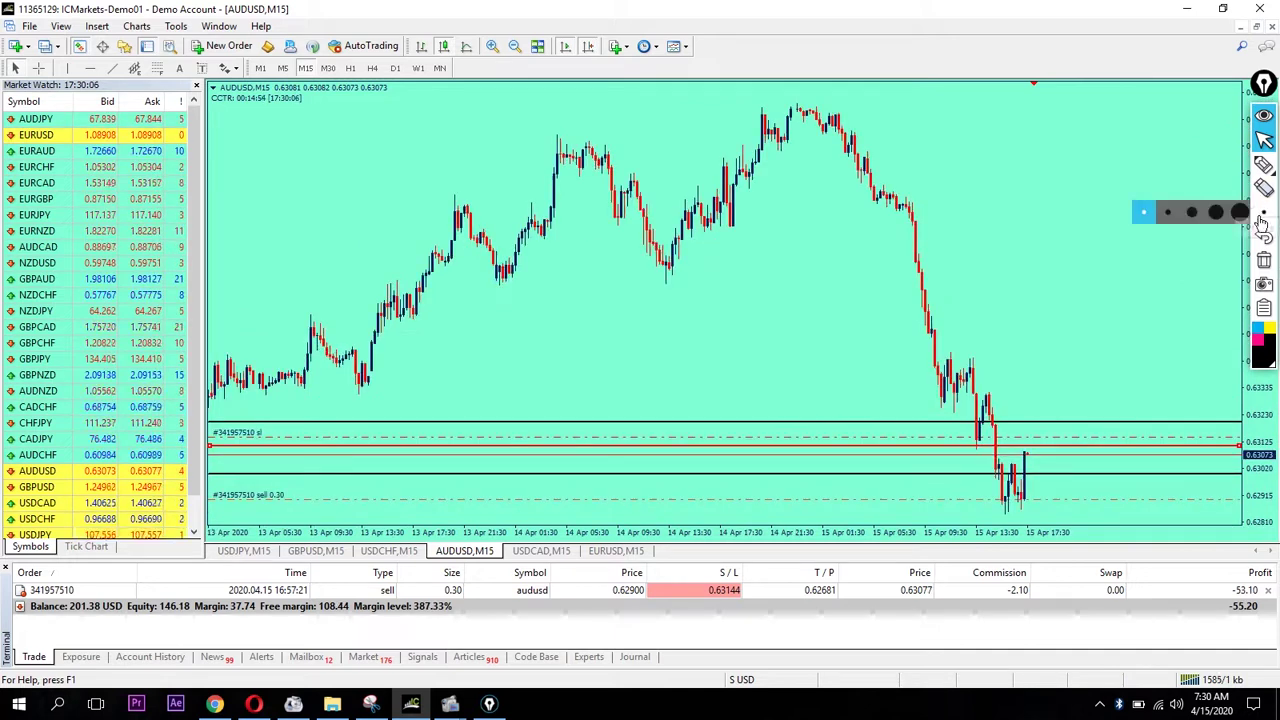
With a thicker pen, mark the stop-loss level, circle its touch, and sketch a projected drop
click(1264, 165)
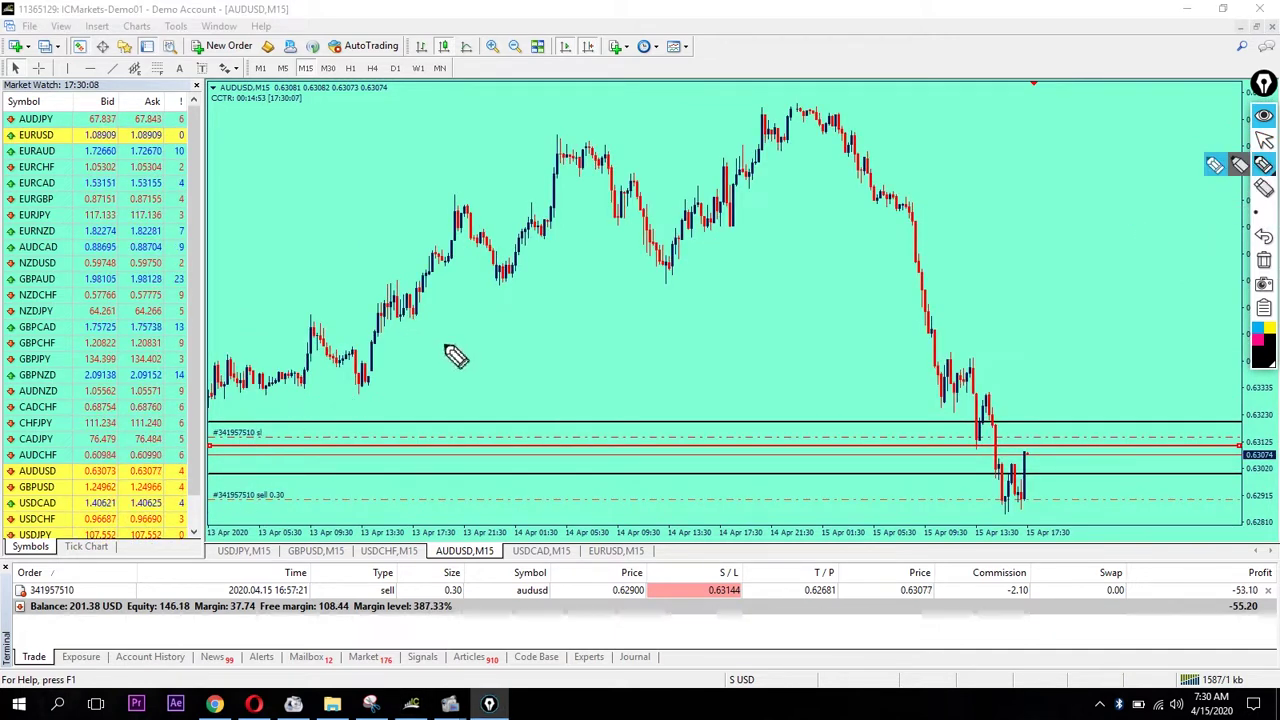
click(1239, 165)
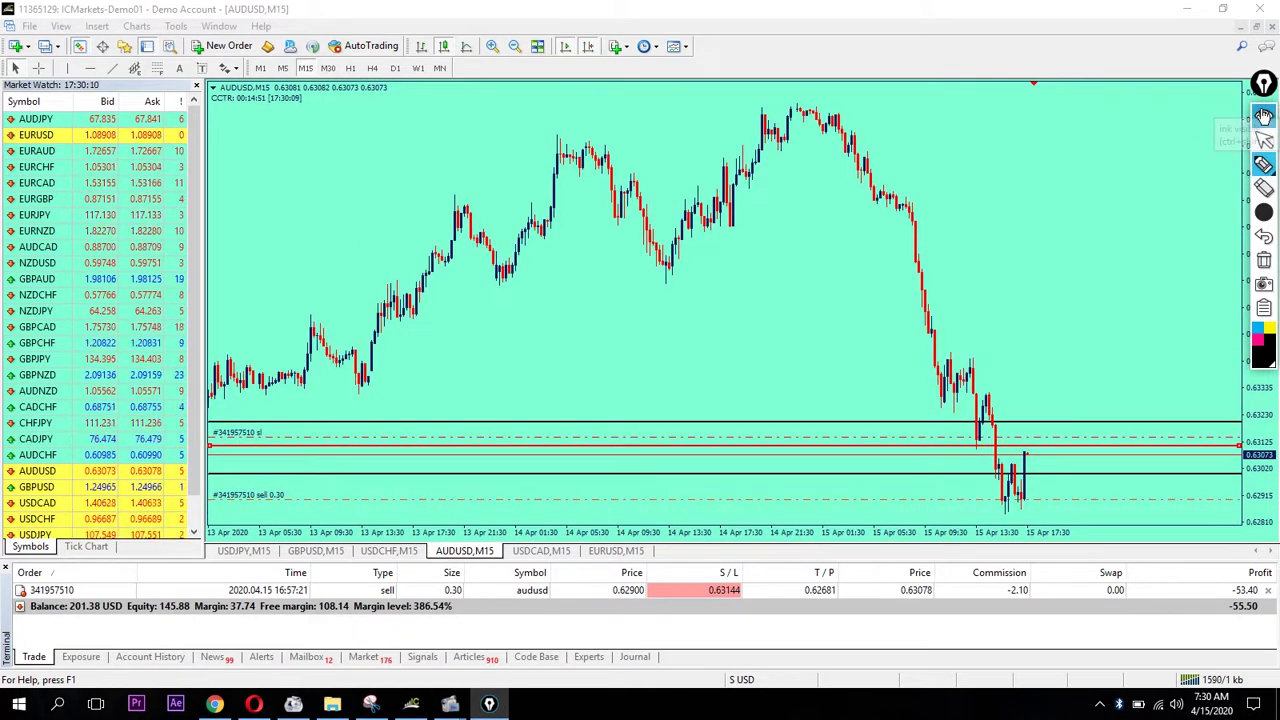
click(1264, 116)
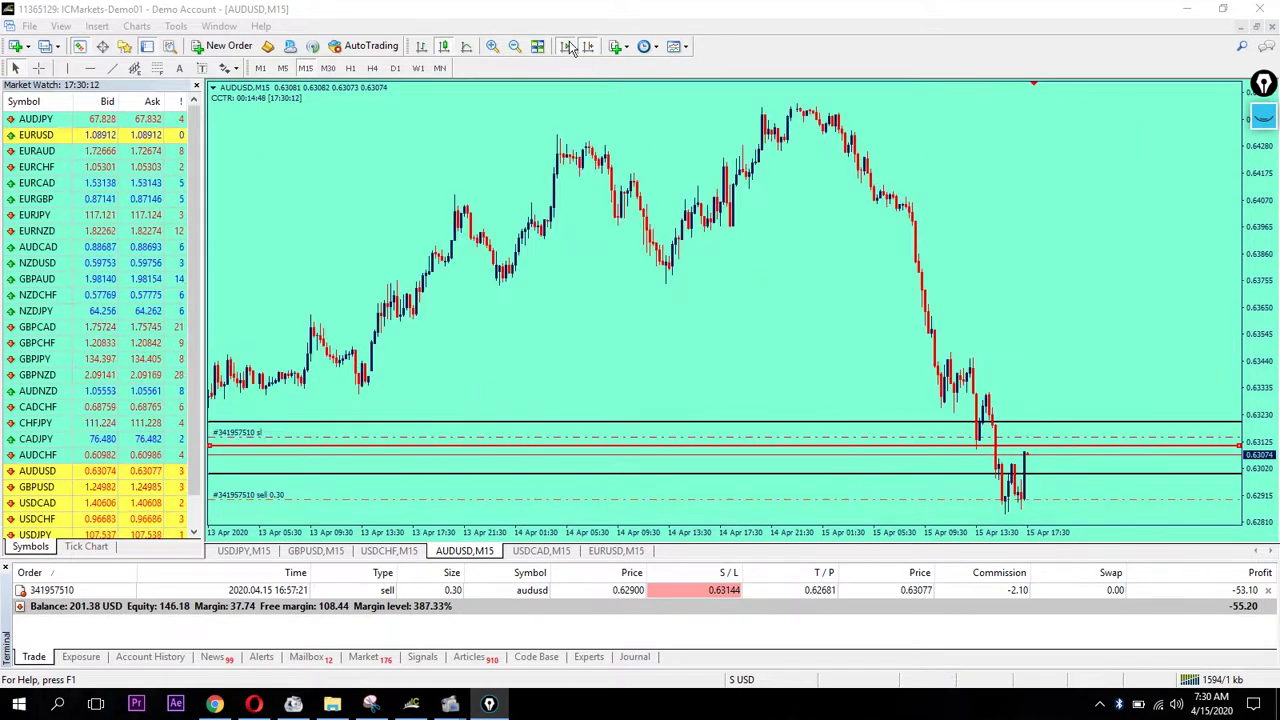
key(Page_Up)
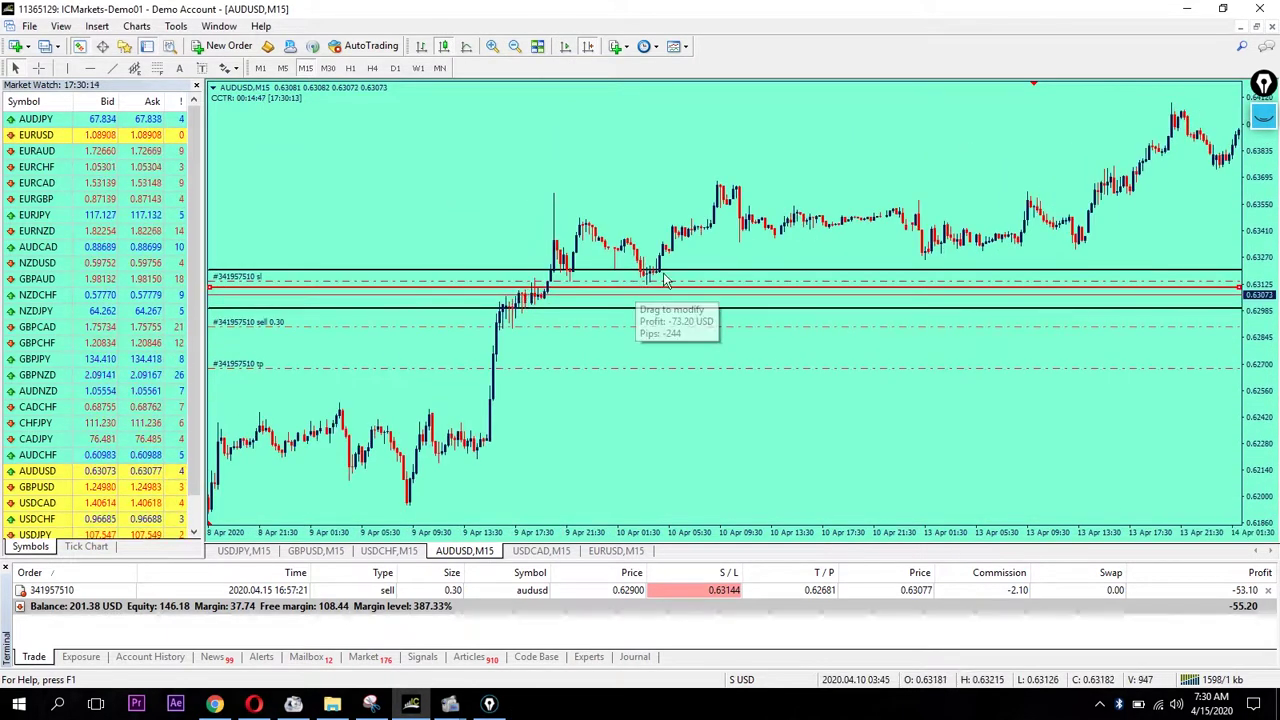
click(1264, 116)
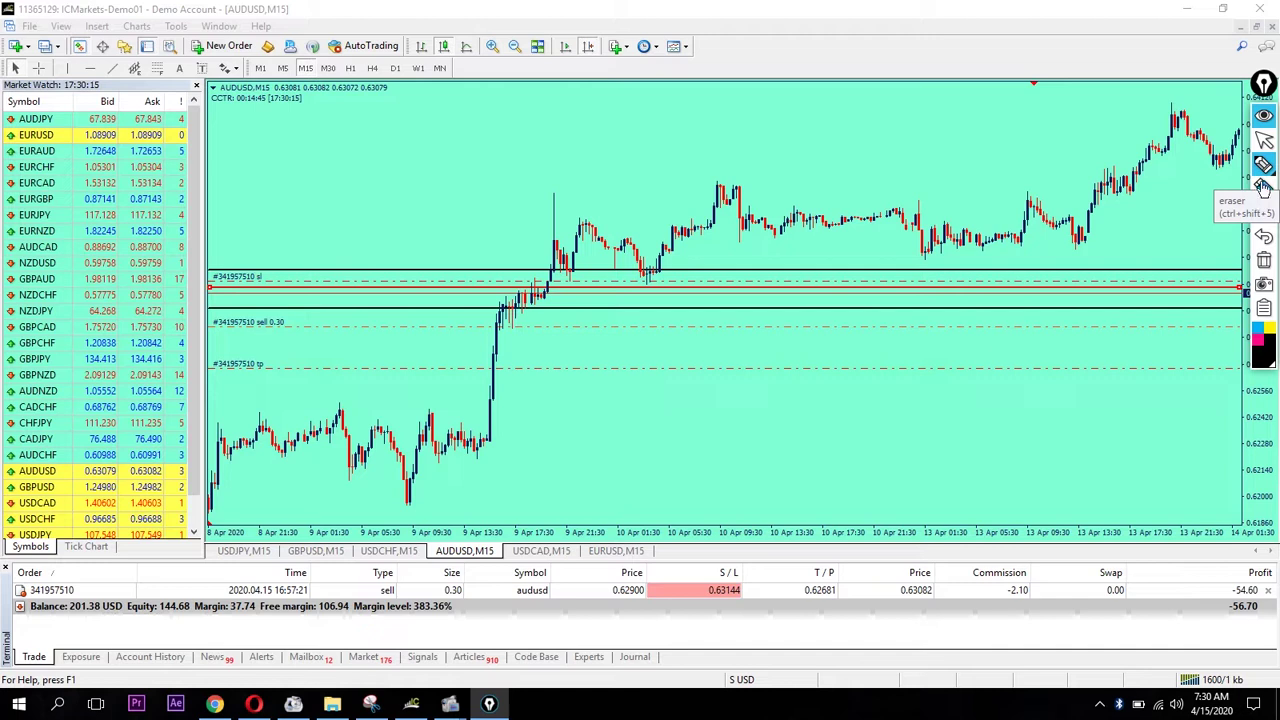
click(1150, 209)
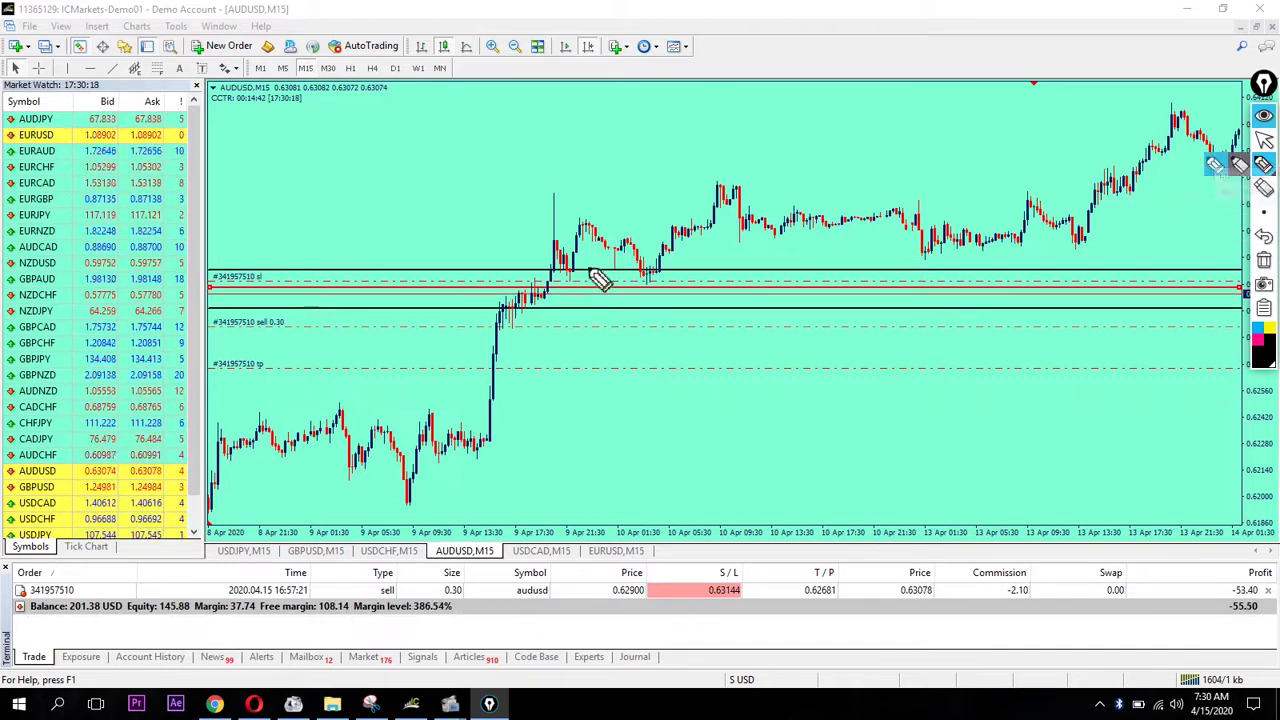
mouse_move(640, 292)
mouse_down()
mouse_move(603, 289)
mouse_move(657, 289)
mouse_move(670, 303)
mouse_up()
drag(535, 287, 545, 293)
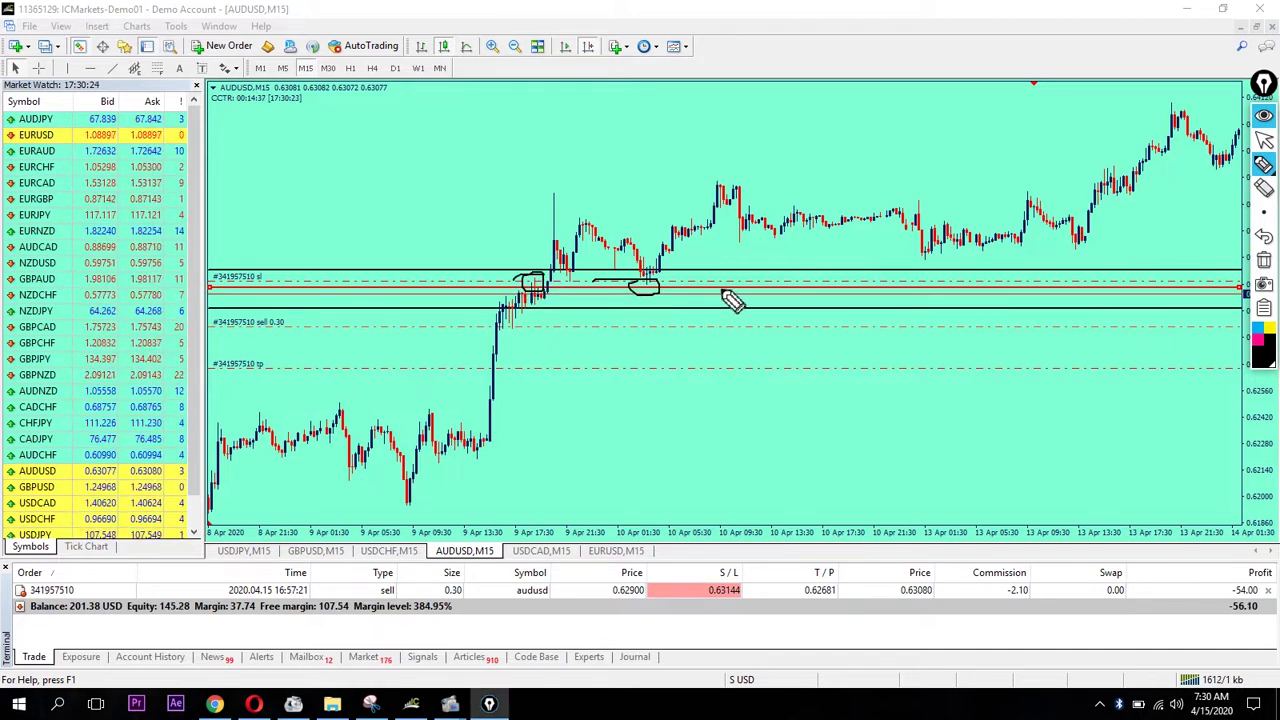
drag(731, 288, 780, 346)
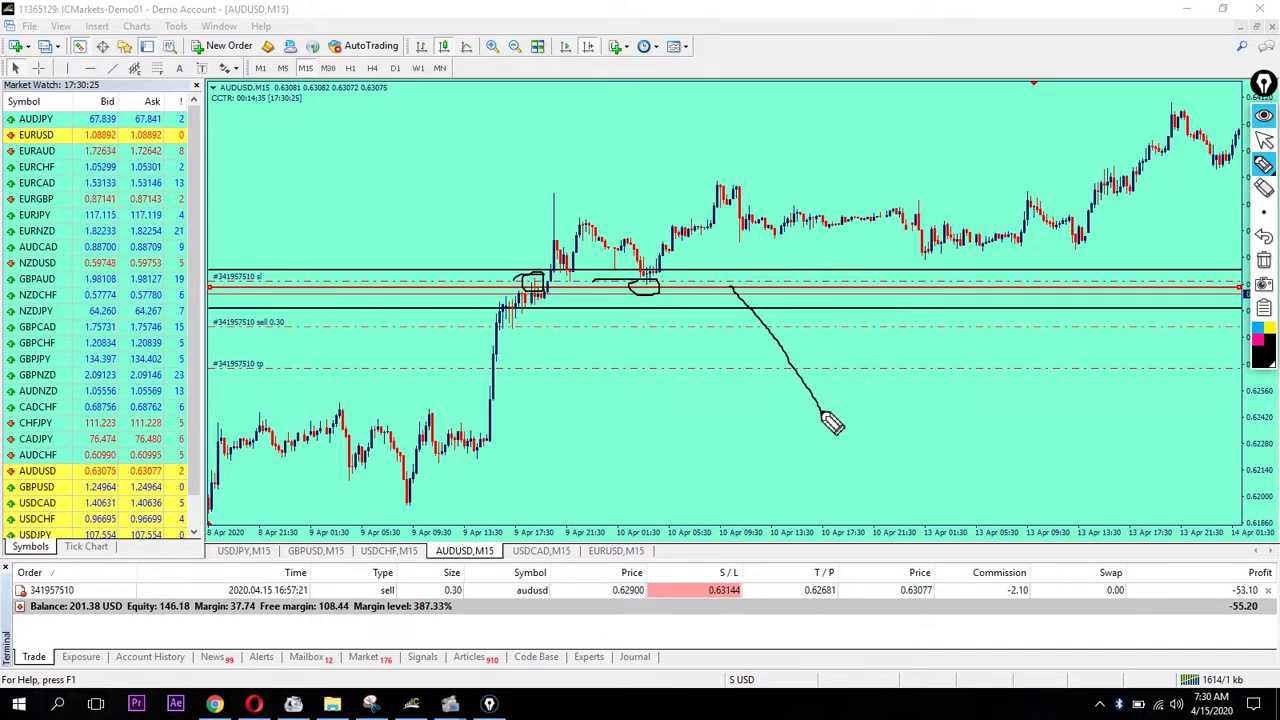
Clear all the sketches and return to the most recent bars
click(1266, 262)
drag(1238, 205, 636, 15)
click(563, 50)
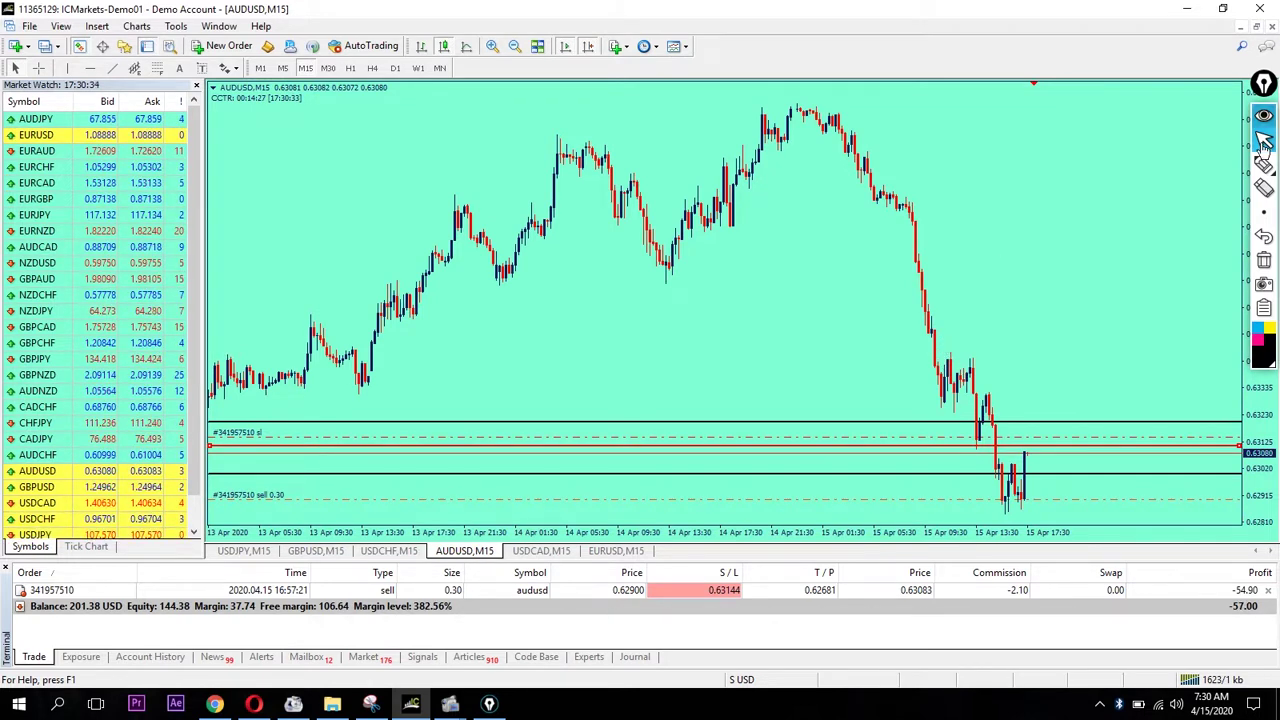
click(1260, 167)
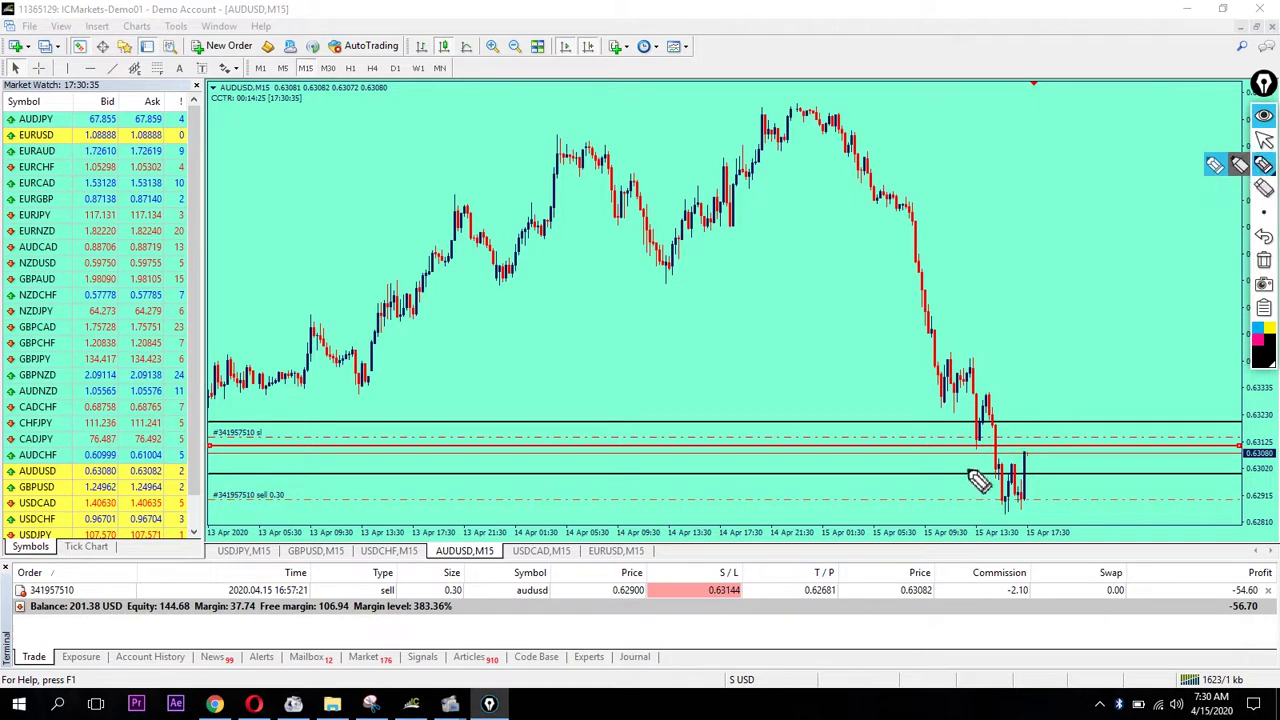
mouse_move(966, 437)
mouse_down()
mouse_move(990, 444)
mouse_move(966, 451)
mouse_up()
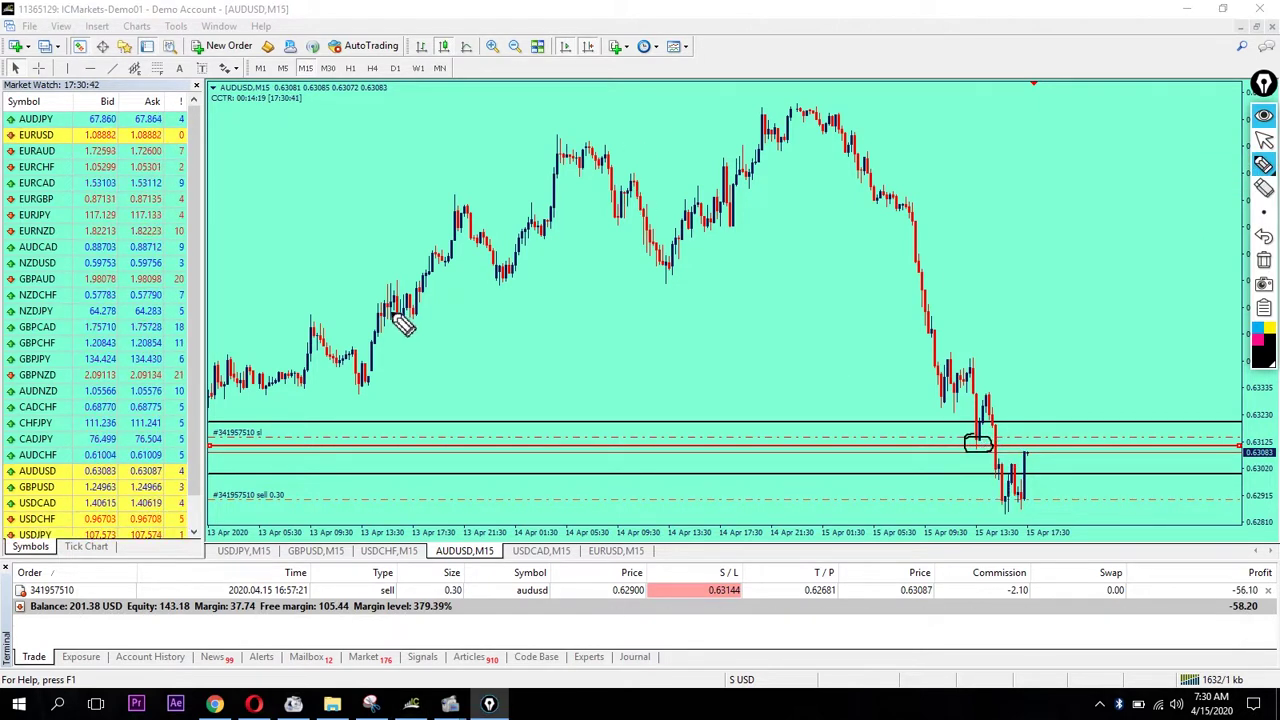
mouse_move(479, 409)
mouse_down()
mouse_move(483, 355)
mouse_move(500, 332)
mouse_move(528, 401)
mouse_up()
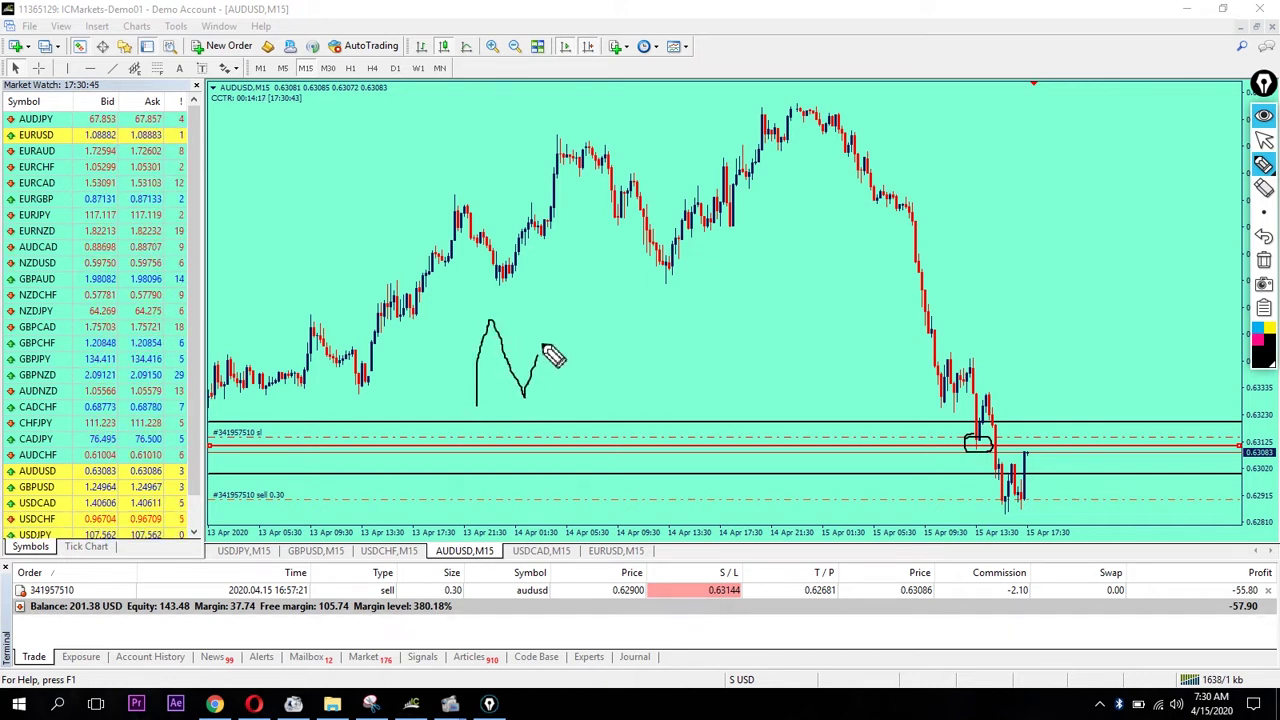
drag(543, 348, 574, 238)
drag(456, 318, 462, 318)
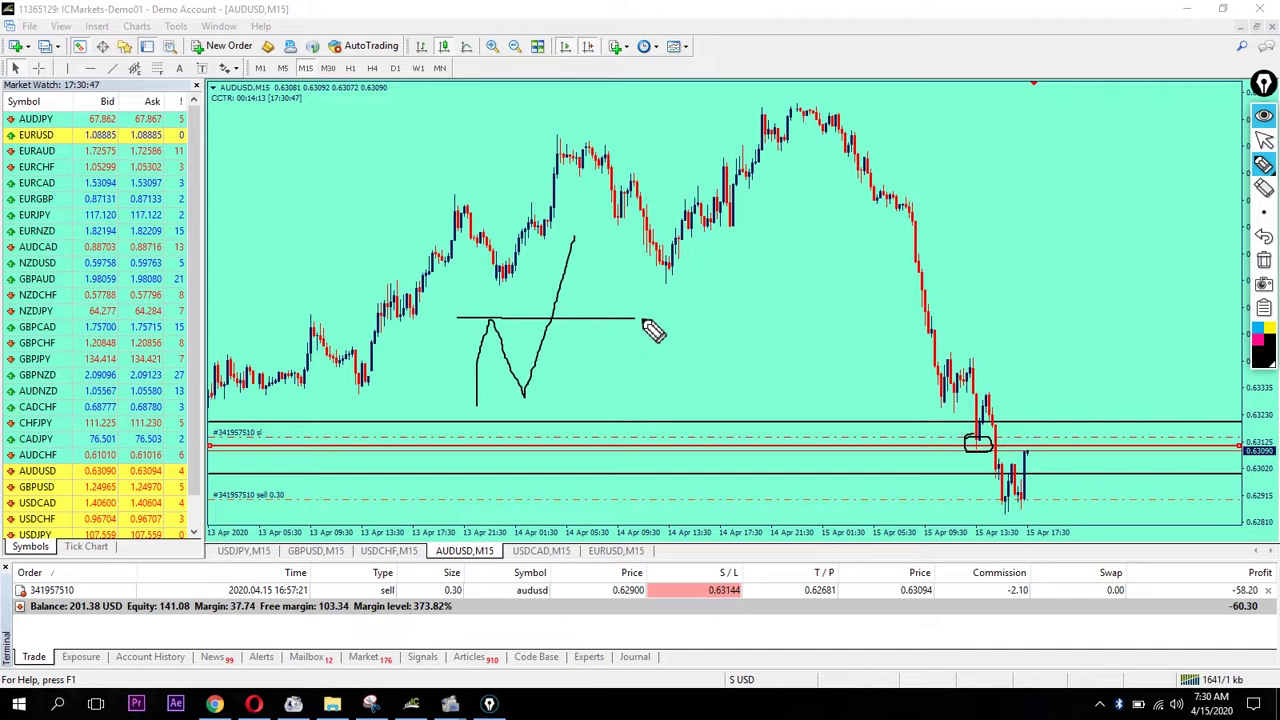
mouse_move(576, 238)
mouse_down()
mouse_move(617, 318)
mouse_move(660, 251)
mouse_move(699, 408)
mouse_up()
drag(618, 320, 726, 331)
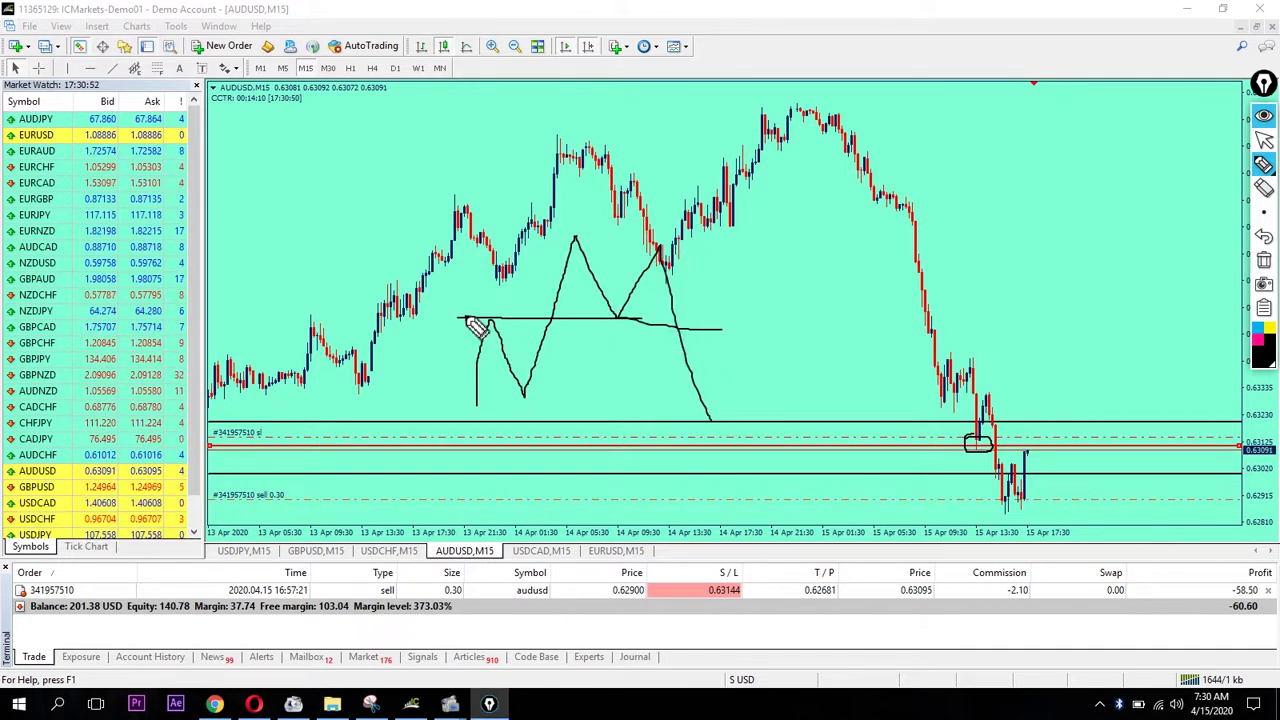
mouse_move(705, 410)
mouse_down()
mouse_move(727, 332)
mouse_move(739, 361)
mouse_up()
drag(768, 417, 773, 428)
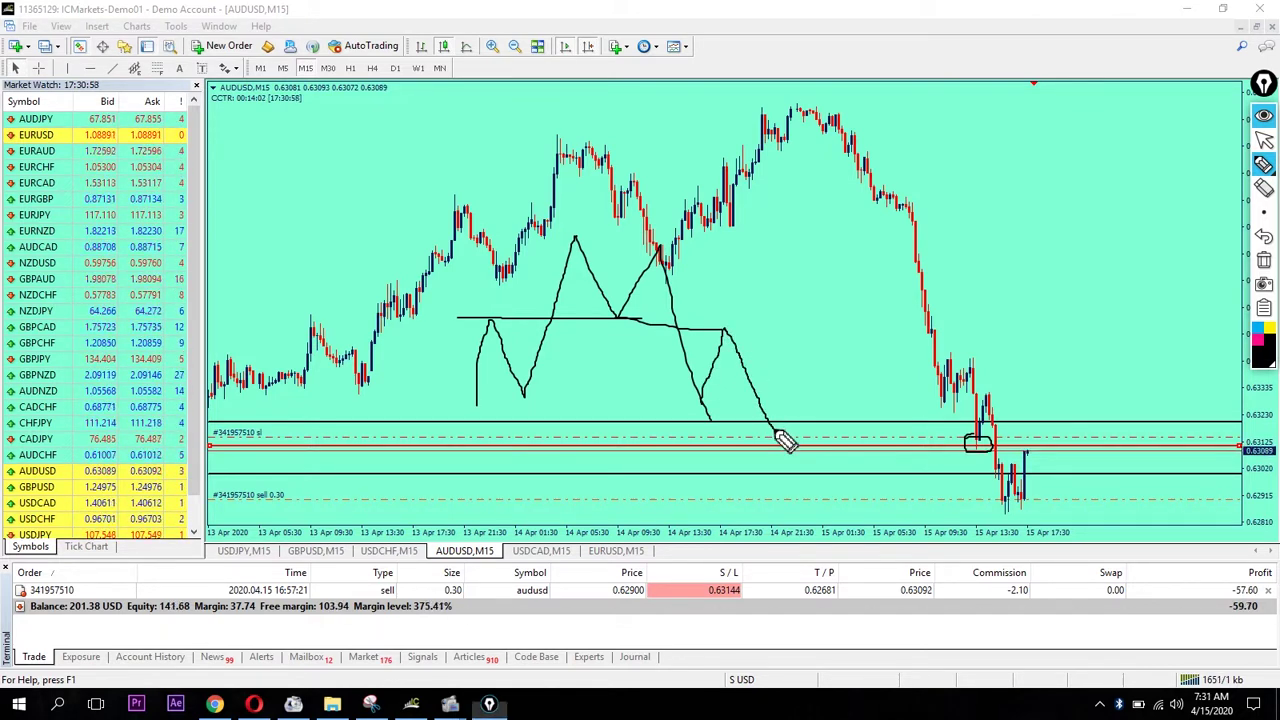
click(1264, 260)
click(1264, 142)
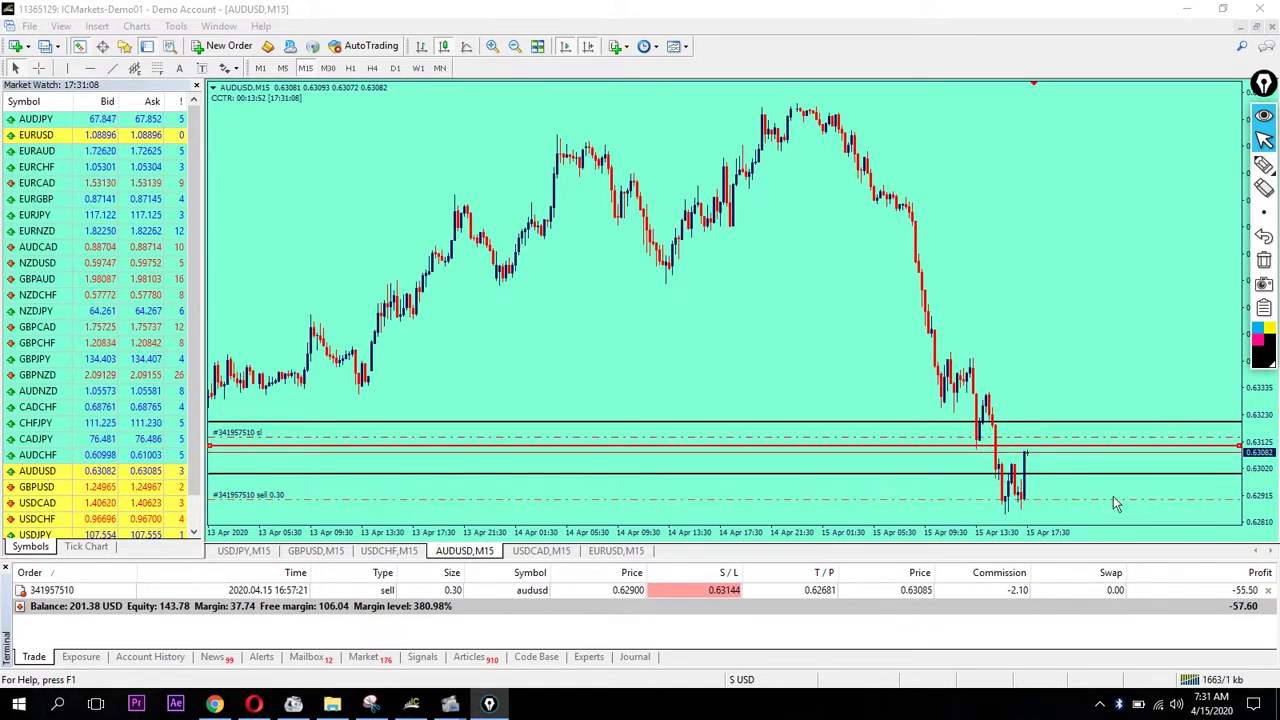
click(1266, 166)
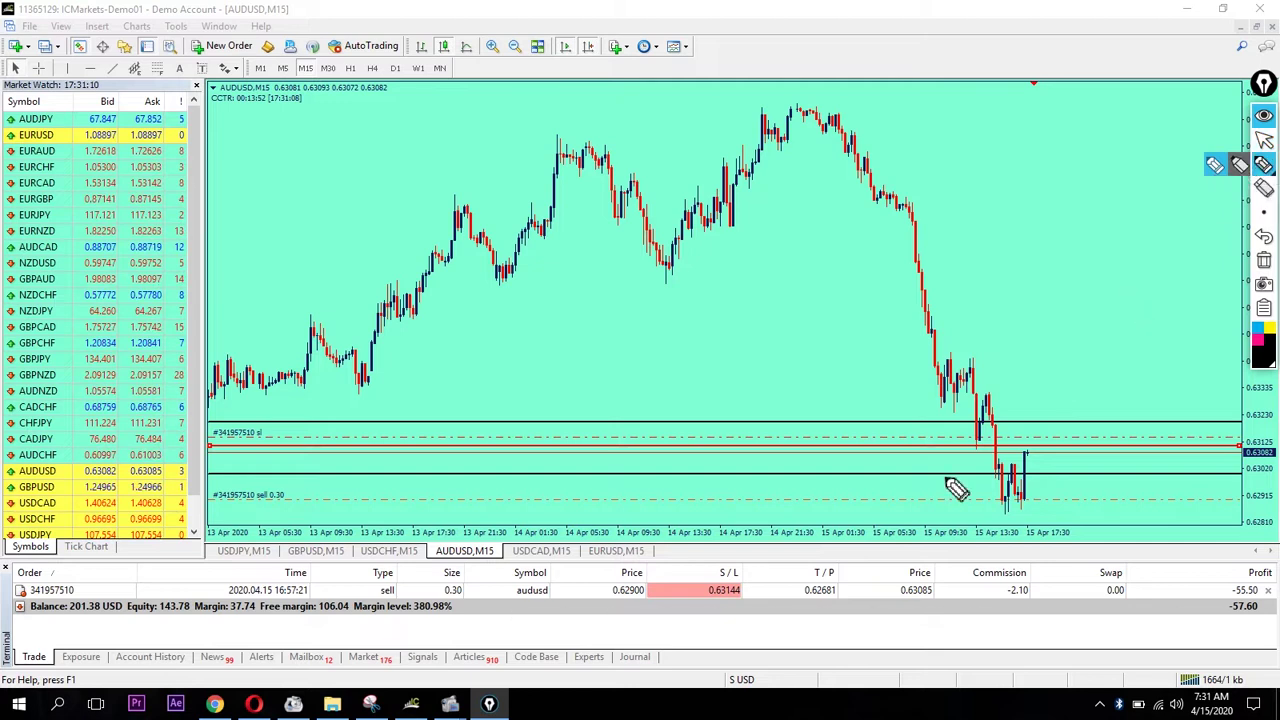
mouse_move(985, 508)
mouse_down()
mouse_move(1062, 505)
mouse_move(1008, 525)
mouse_move(960, 510)
mouse_move(1068, 503)
mouse_up()
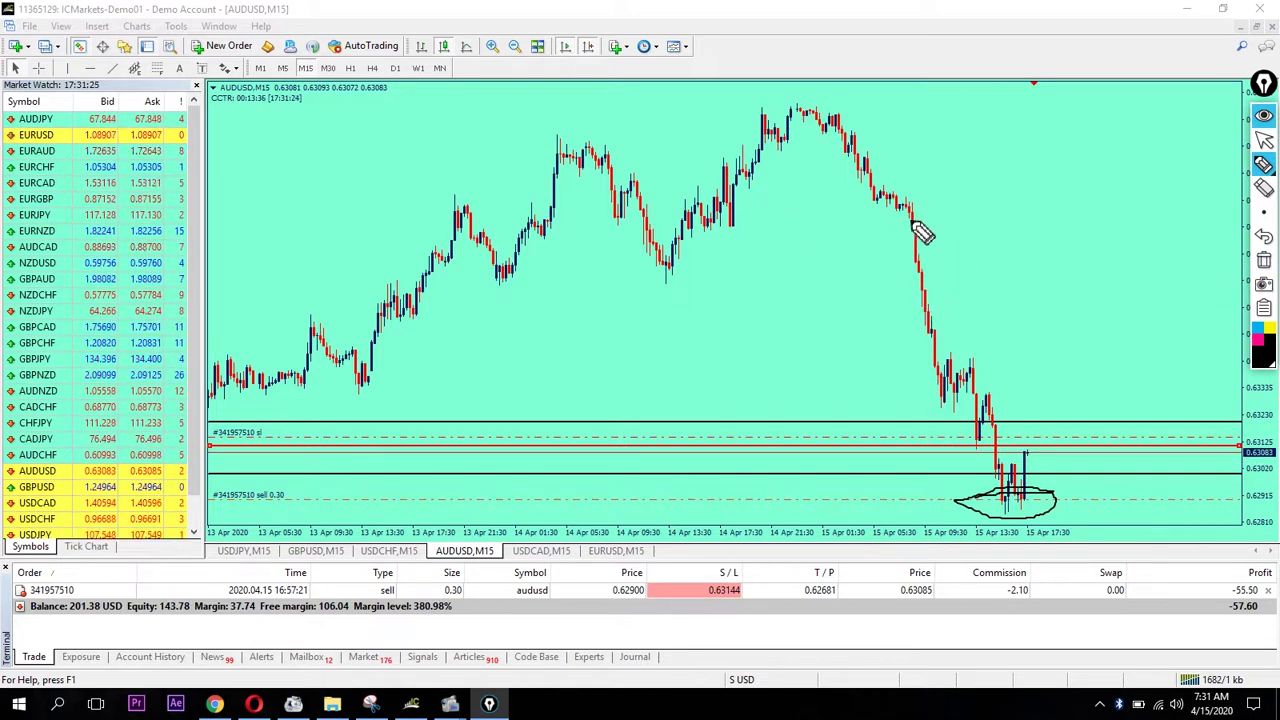
mouse_move(910, 255)
mouse_down()
mouse_move(948, 392)
mouse_move(968, 358)
mouse_move(982, 445)
mouse_move(988, 398)
mouse_move(1005, 505)
mouse_move(1035, 463)
mouse_move(1055, 508)
mouse_up()
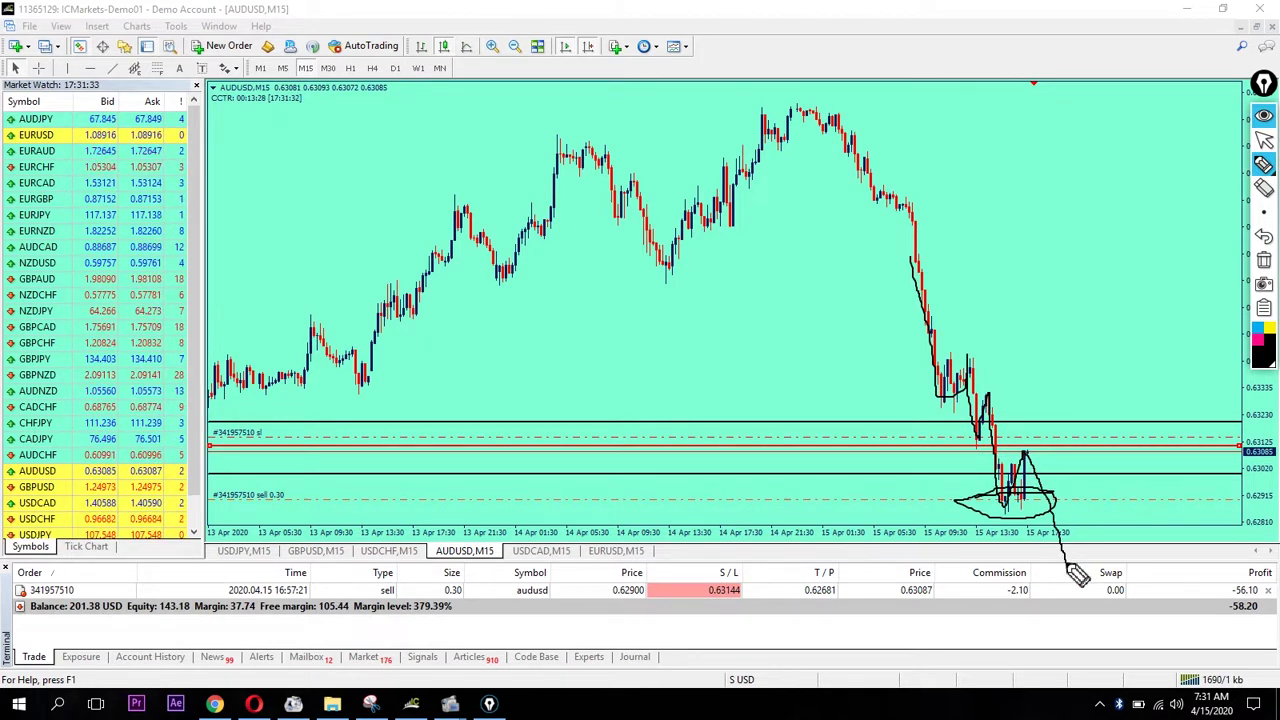
click(1264, 260)
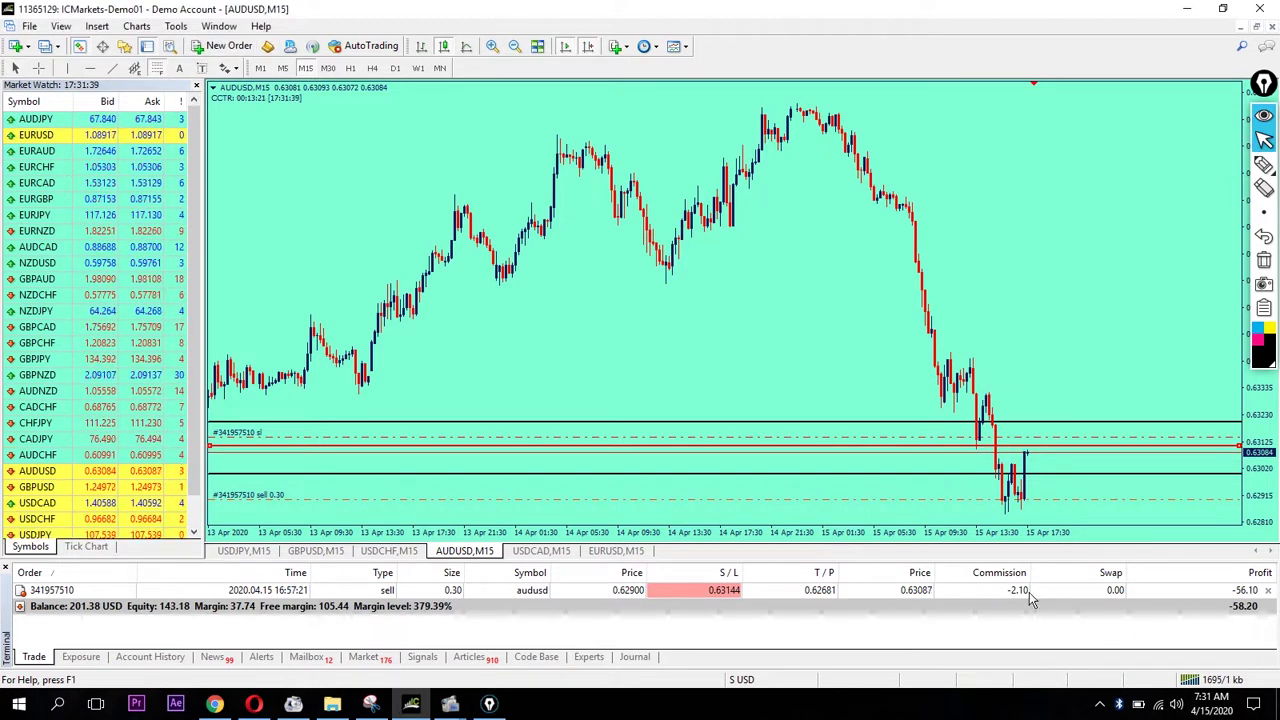
Draw a Fibonacci retracement from swing high to low and raise the stop loss to 0.63188
drag(988, 390, 1021, 515)
drag(1031, 517, 1029, 511)
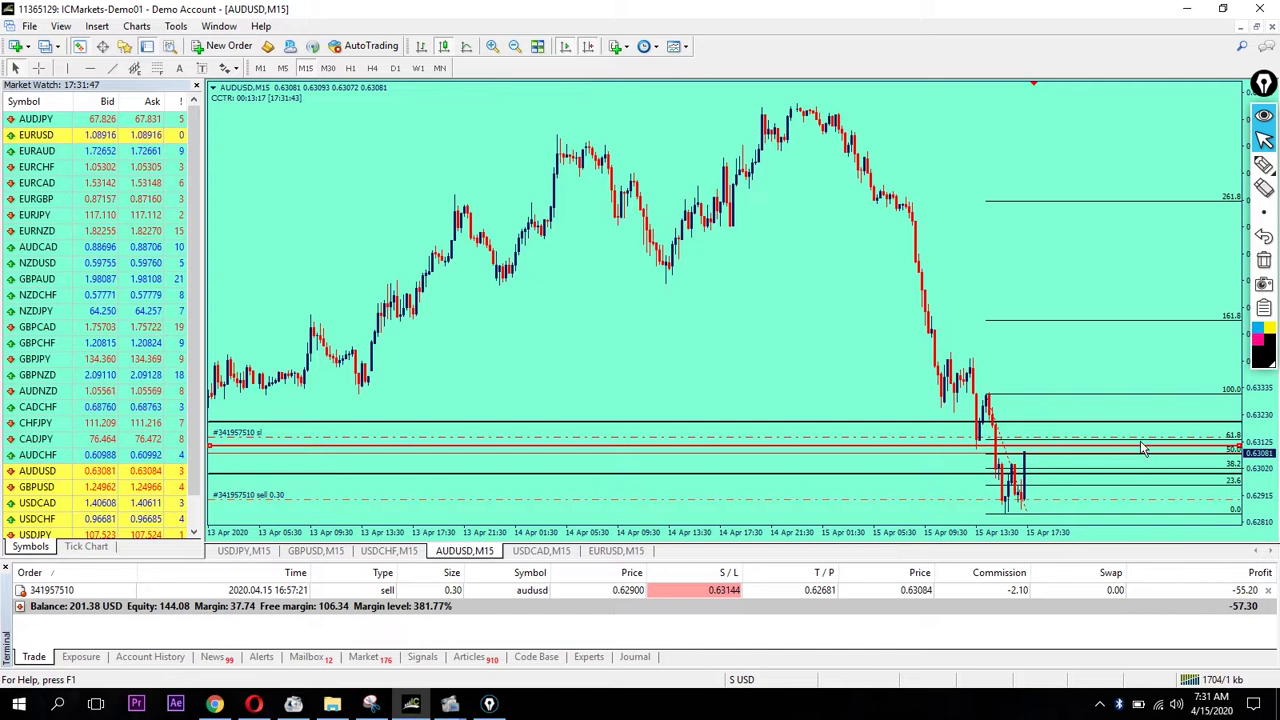
drag(1140, 437, 1135, 428)
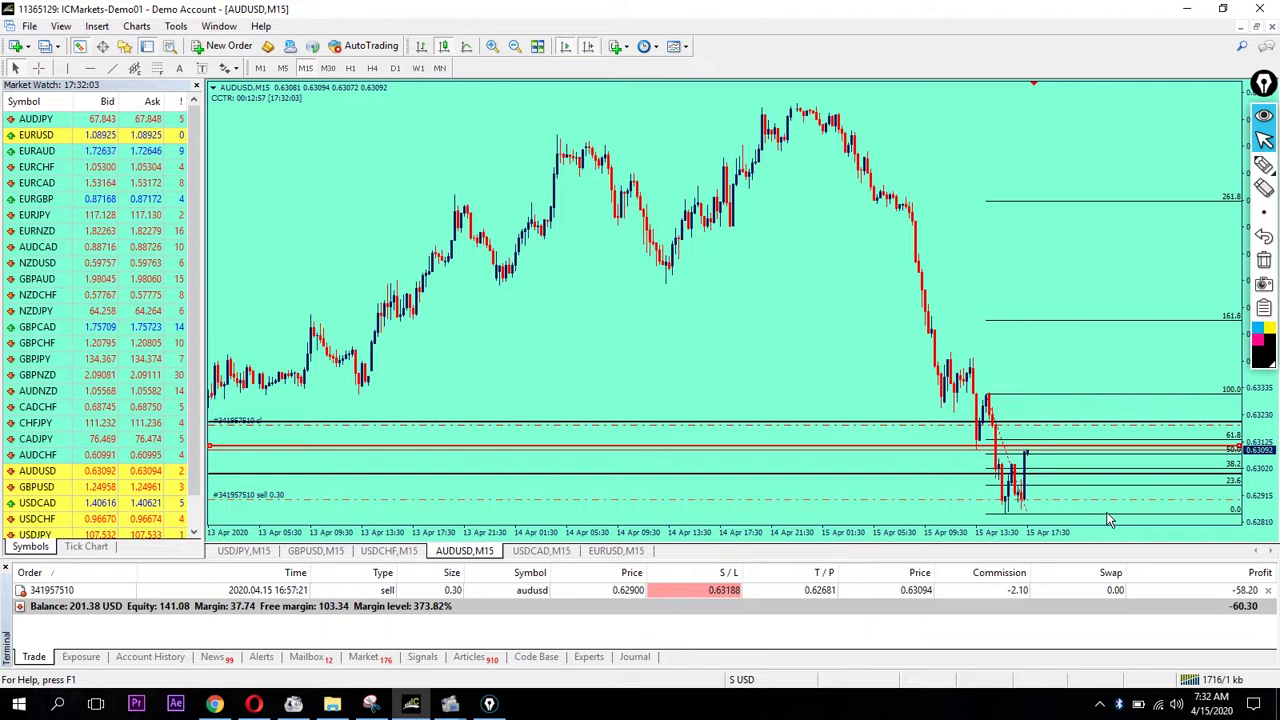
Turn on the One Click Trading panel, adjust the zoom, and delete the Fibonacci retracement
key(plus)
key(plus)
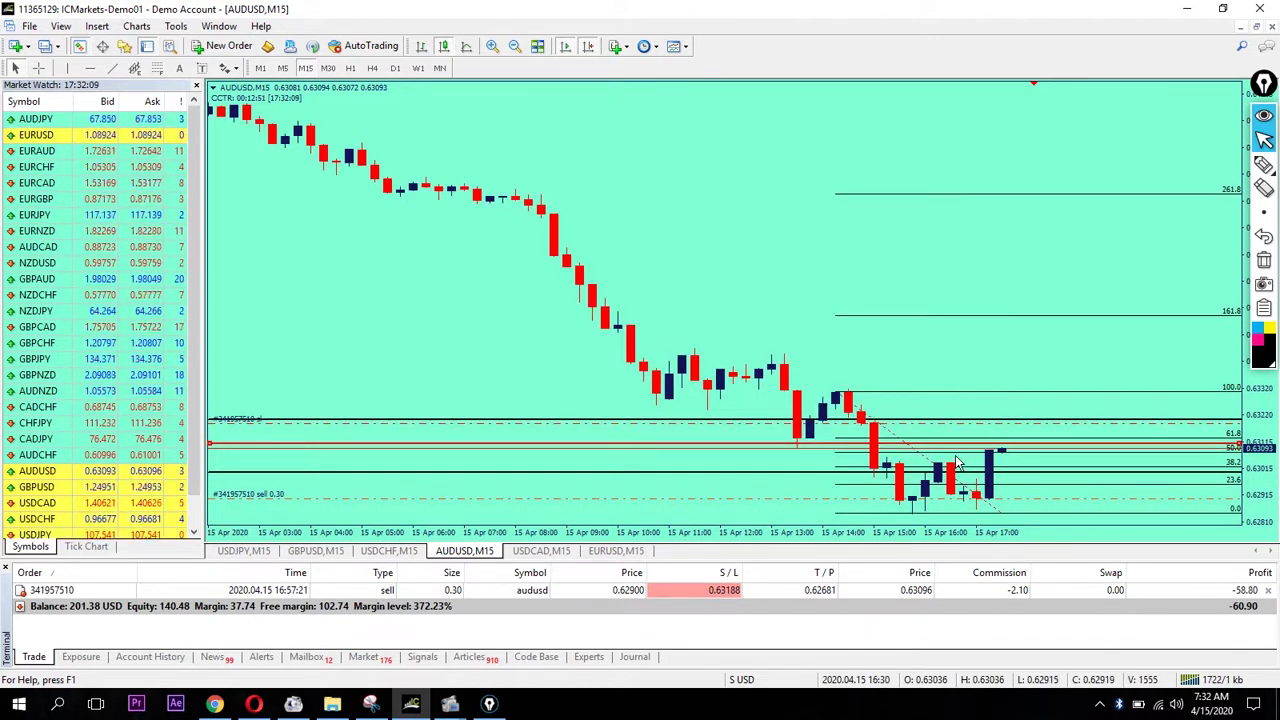
key(minus)
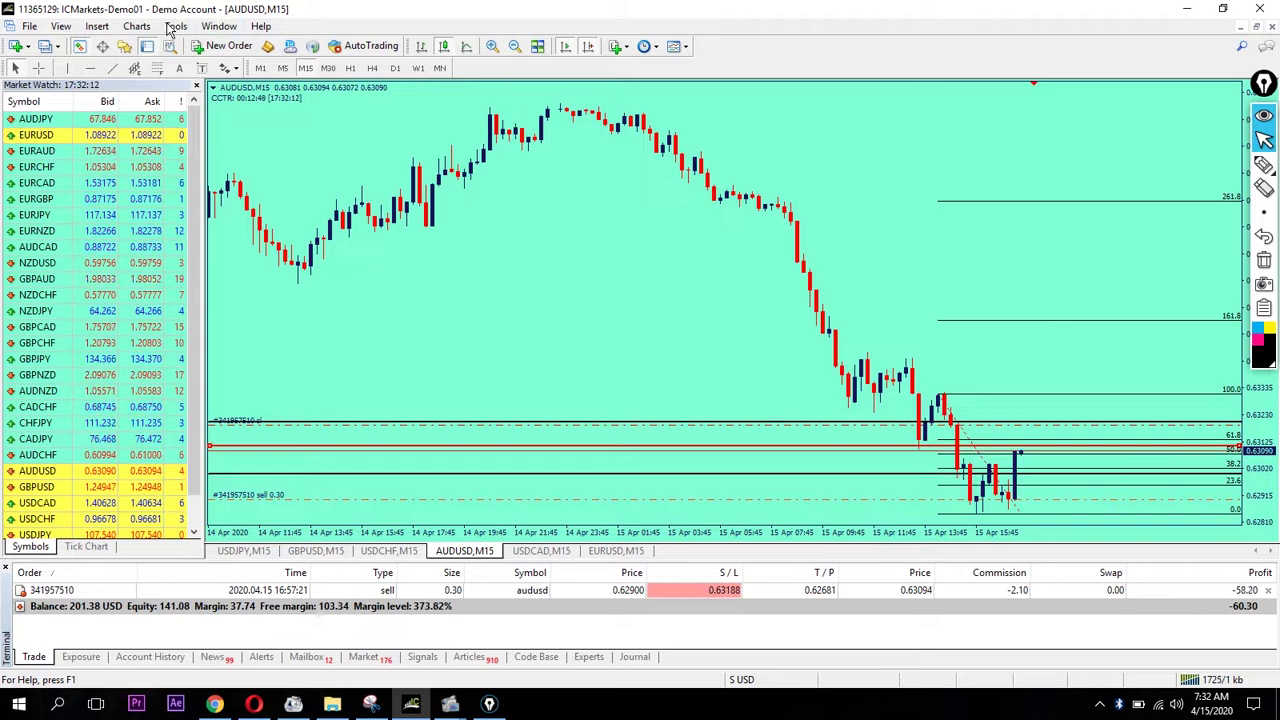
click(215, 90)
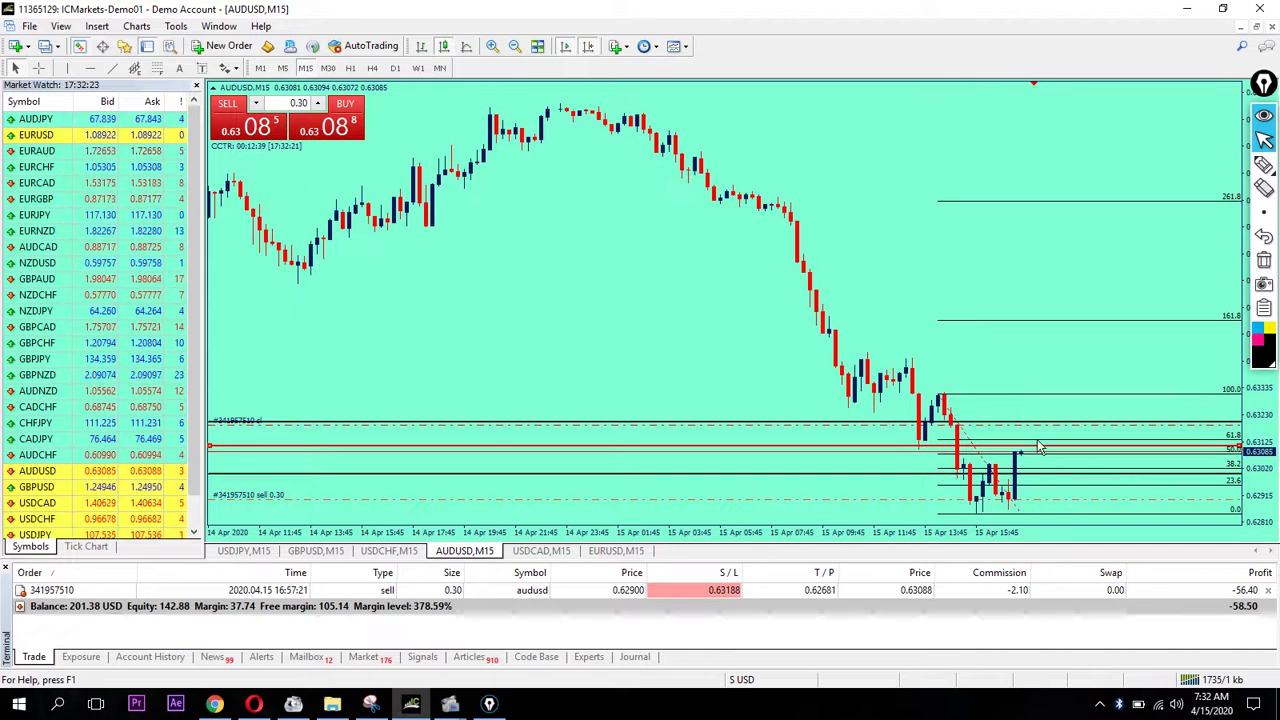
key(plus)
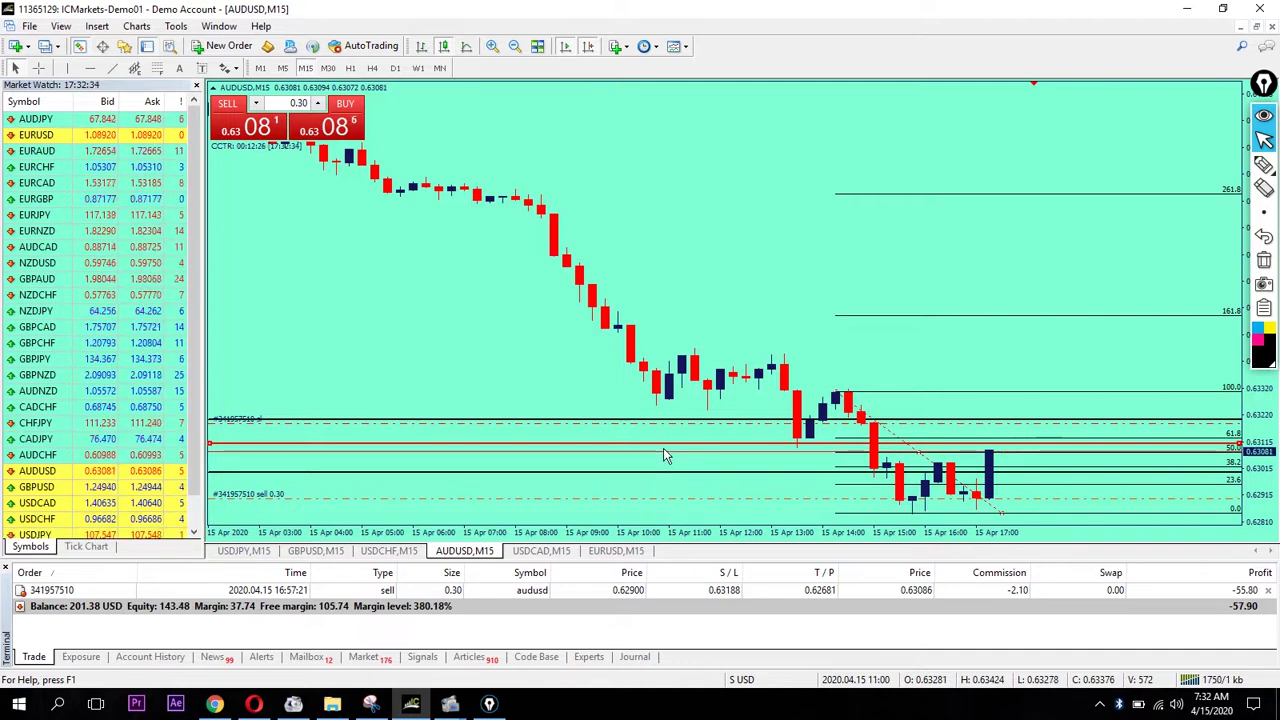
key(Delete)
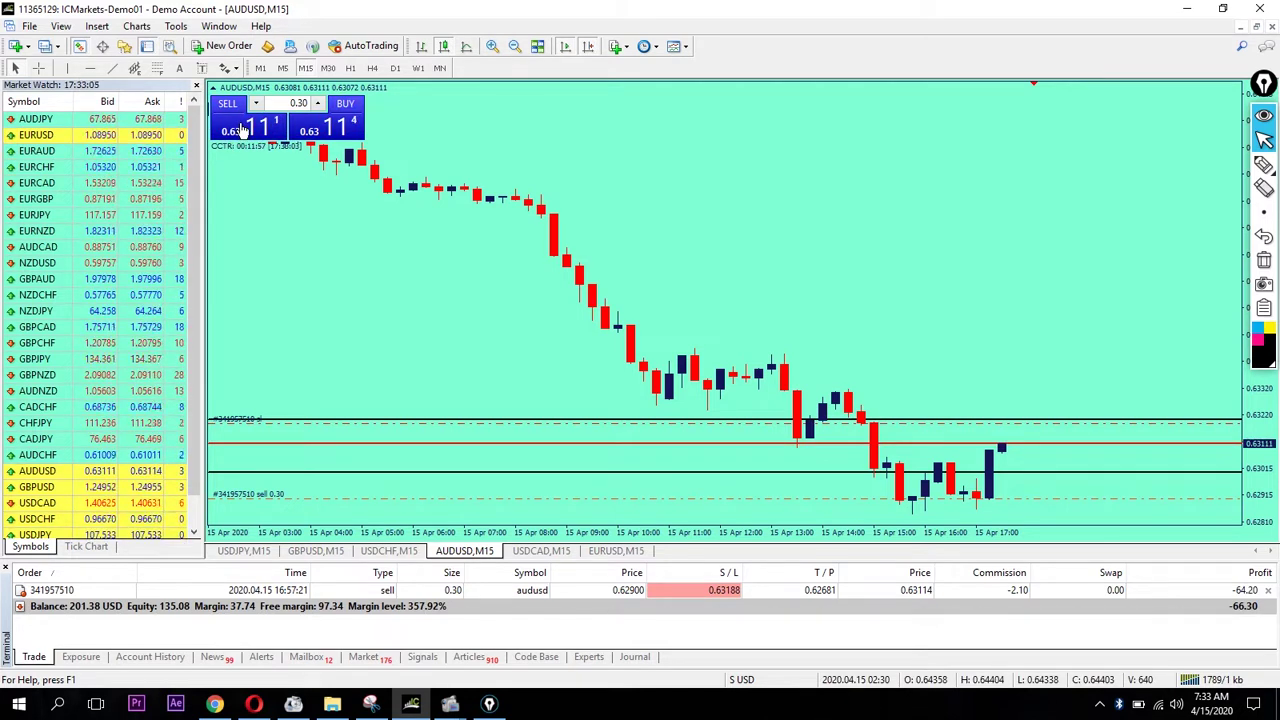
Sell another 0.30 lots of AUDUSD at 0.63115 with a 0.62901 take profit
click(240, 130)
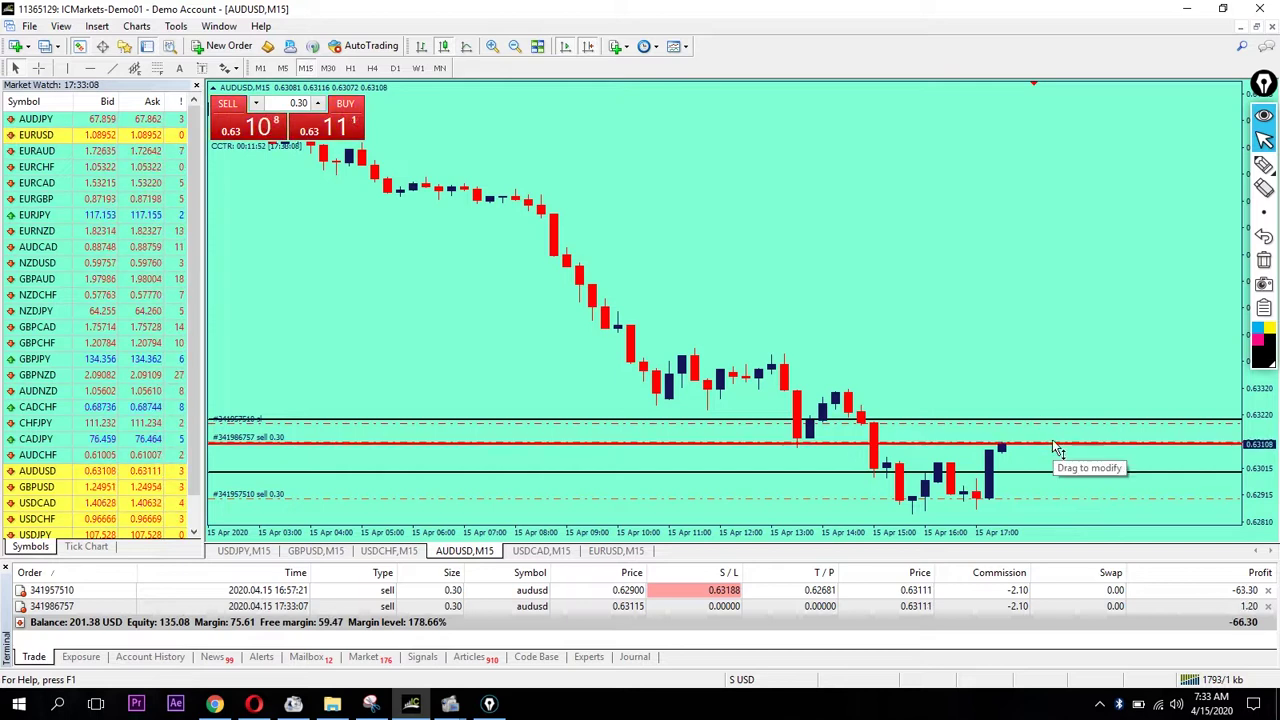
drag(1051, 441, 1068, 507)
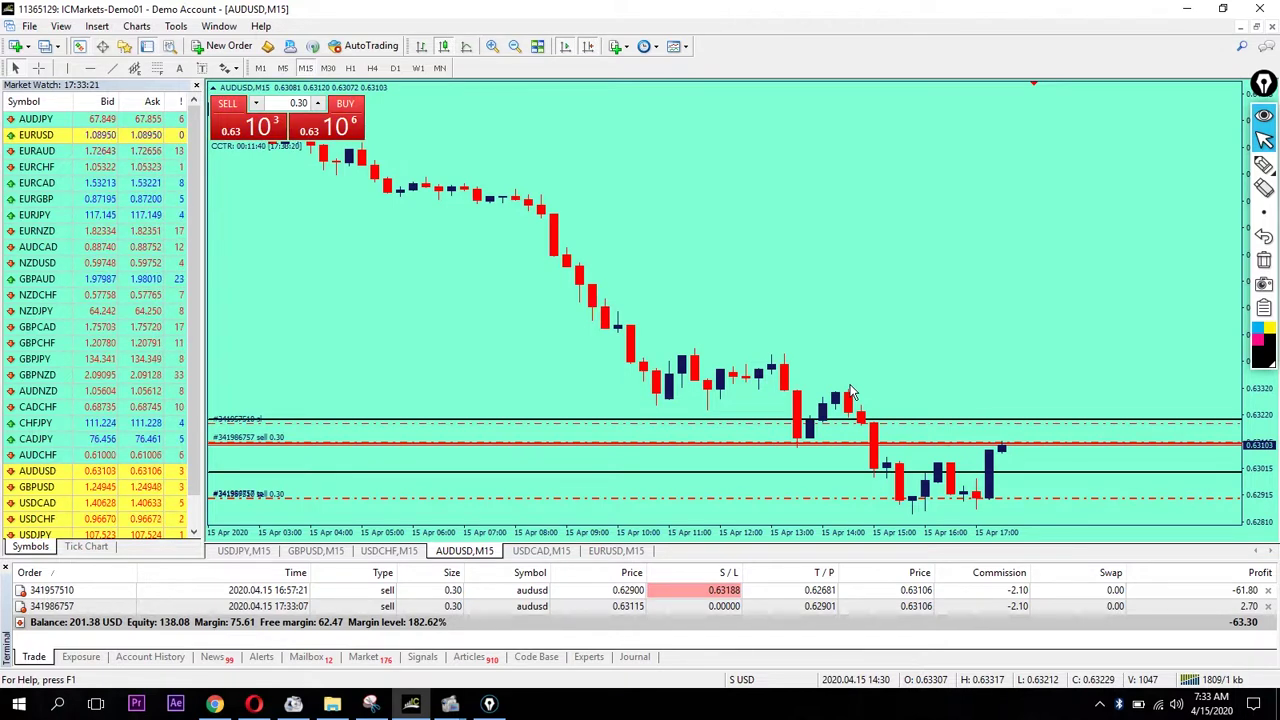
Cancel the stop loss on the first sell order opened at 0.62900
right_click(951, 426)
right_click(940, 428)
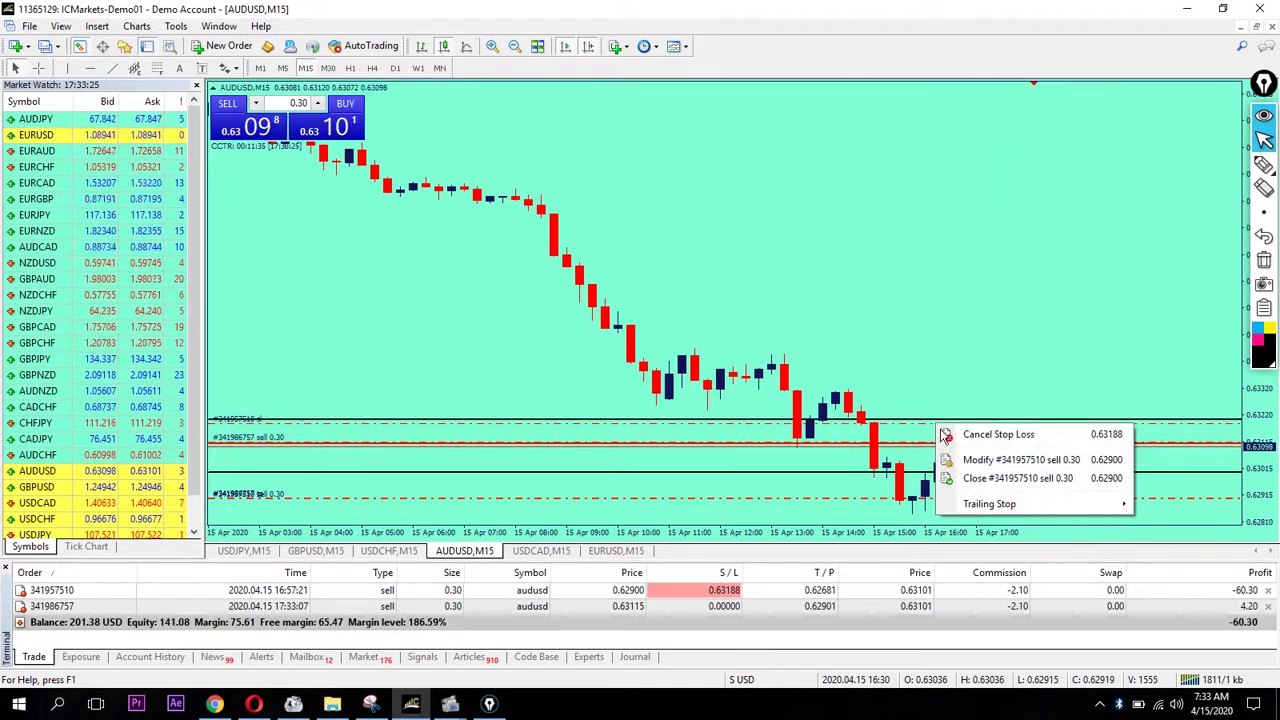
click(990, 435)
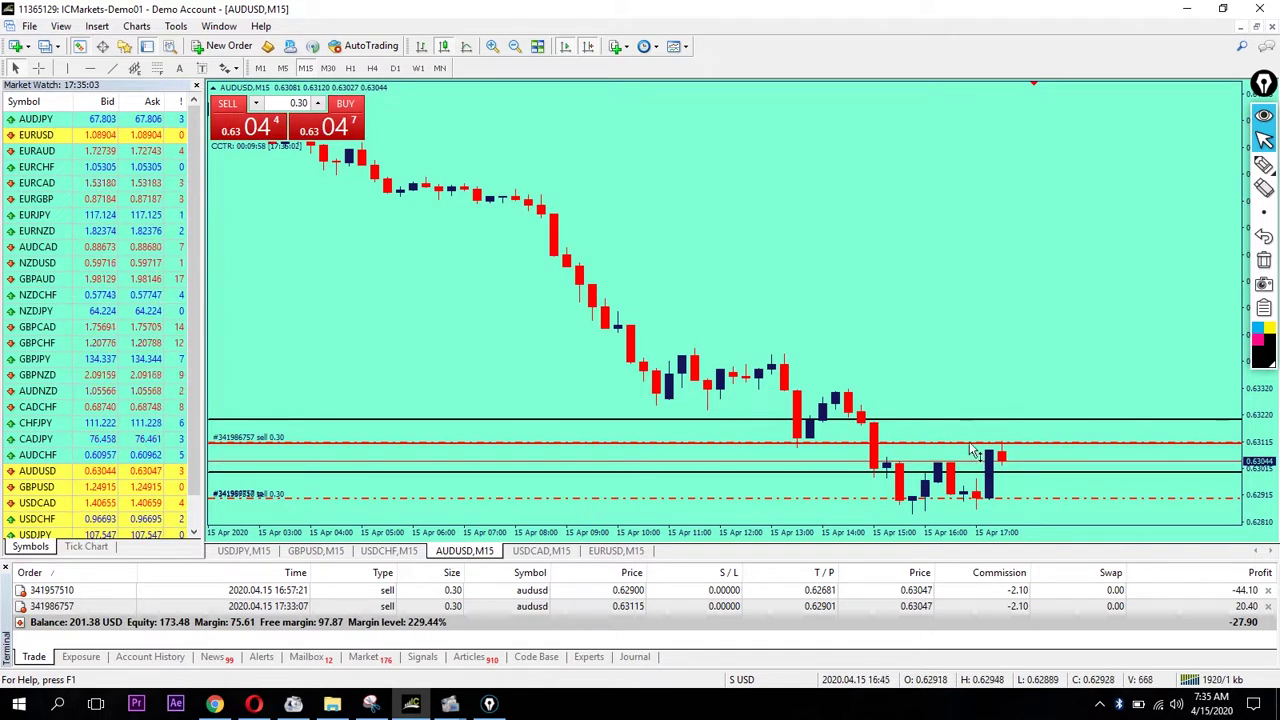
click(1264, 164)
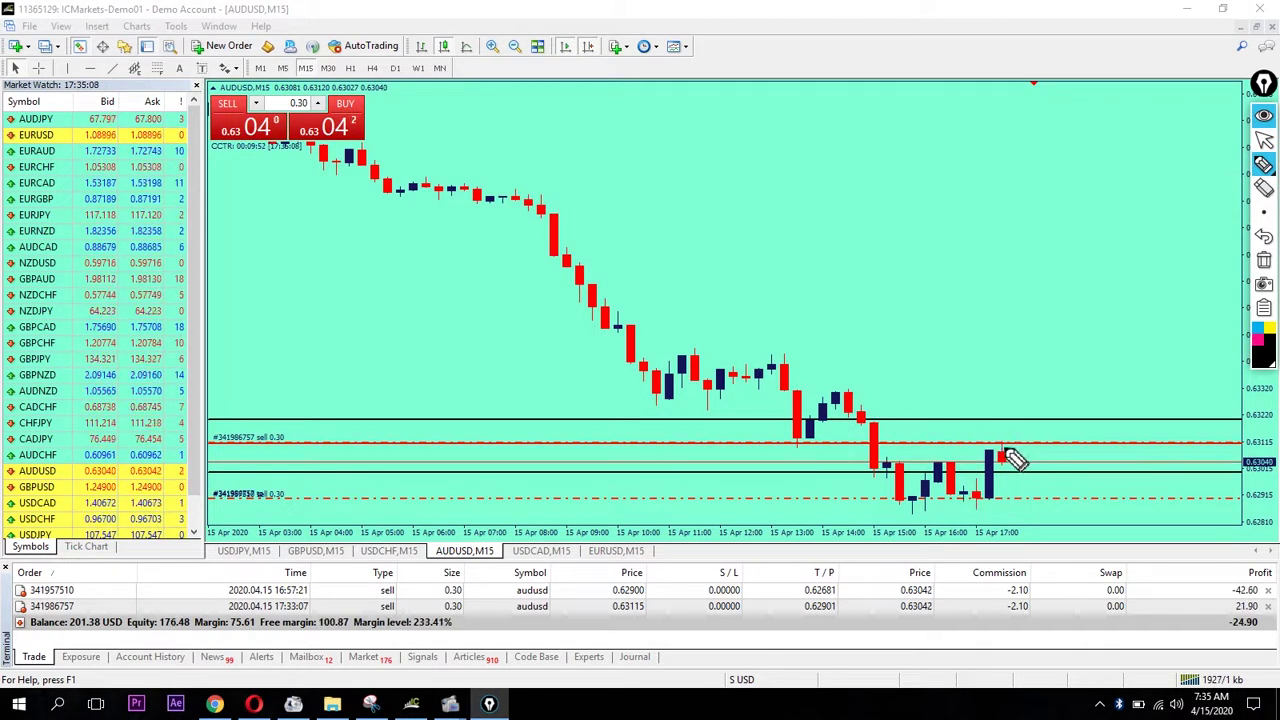
drag(1003, 442, 1062, 536)
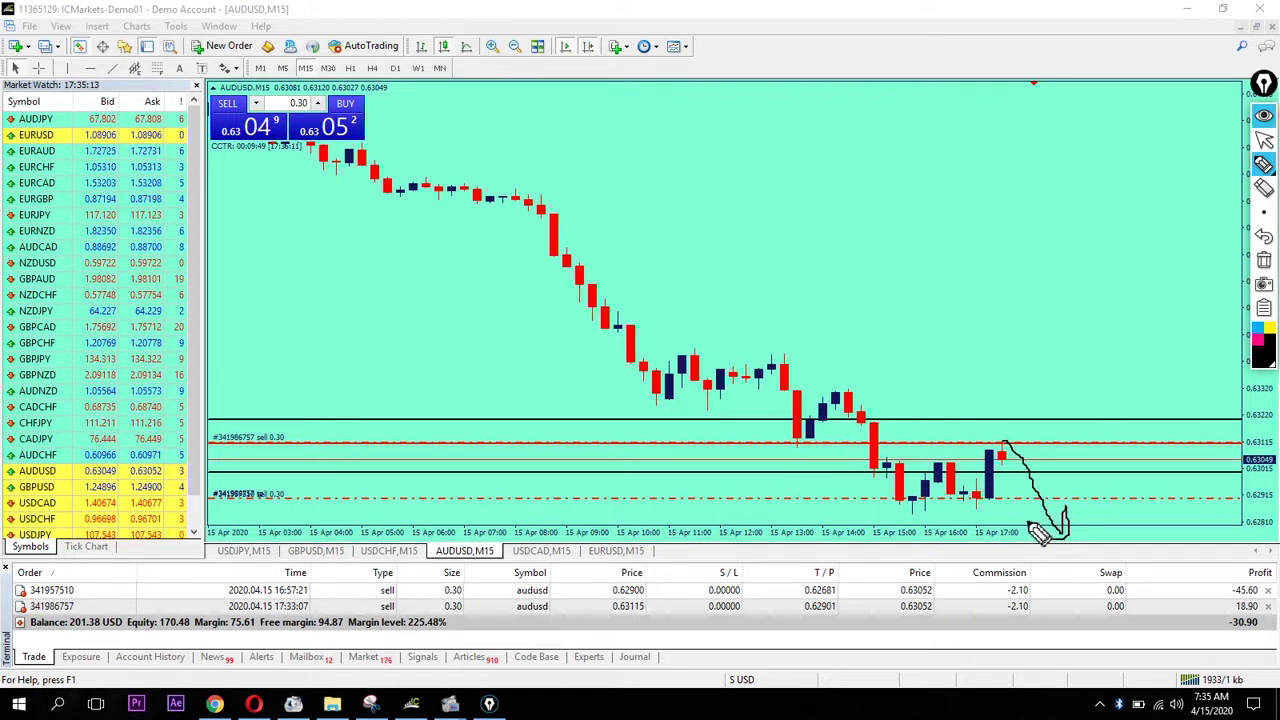
drag(930, 412, 1015, 410)
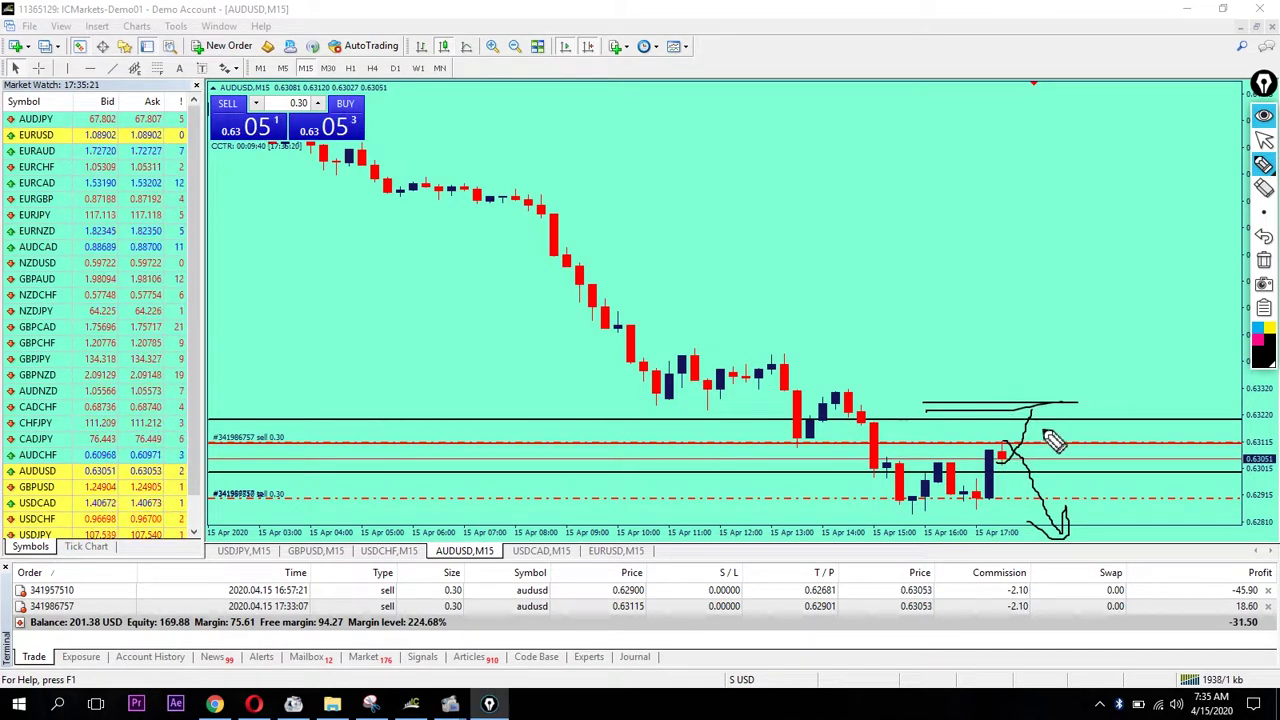
click(1265, 262)
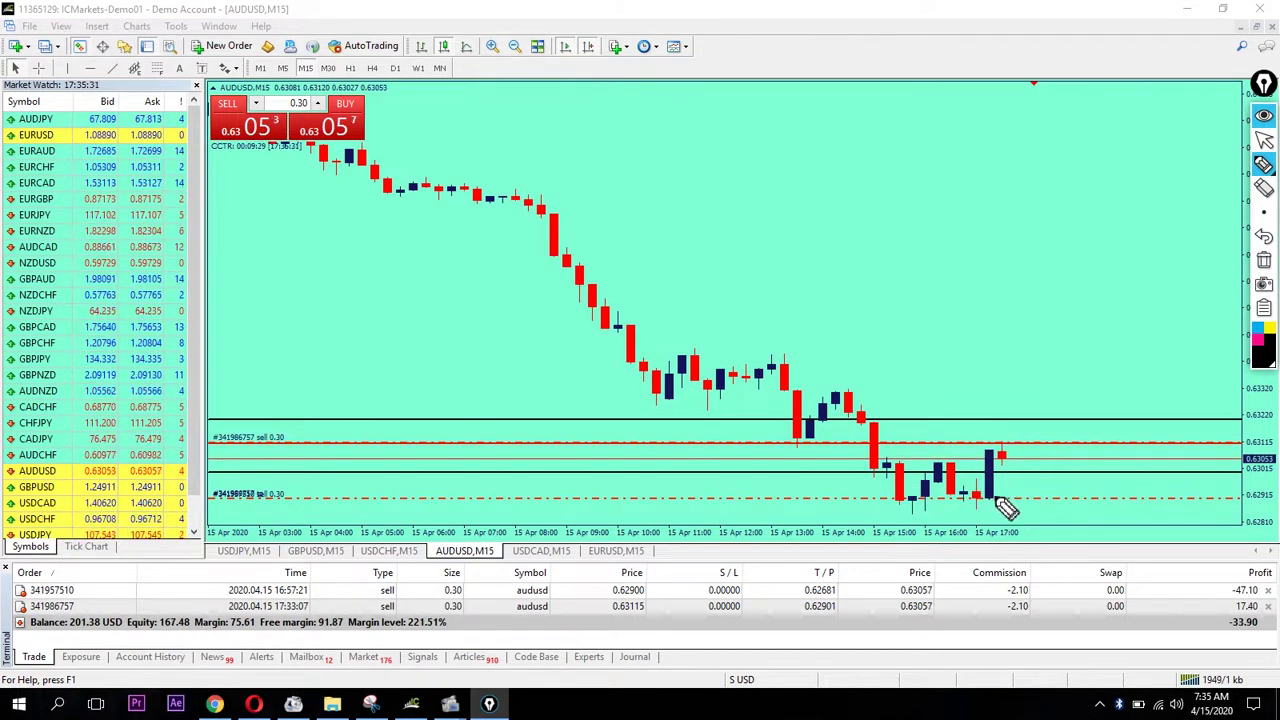
mouse_move(1010, 498)
mouse_down()
mouse_move(1038, 430)
mouse_move(1012, 440)
mouse_up()
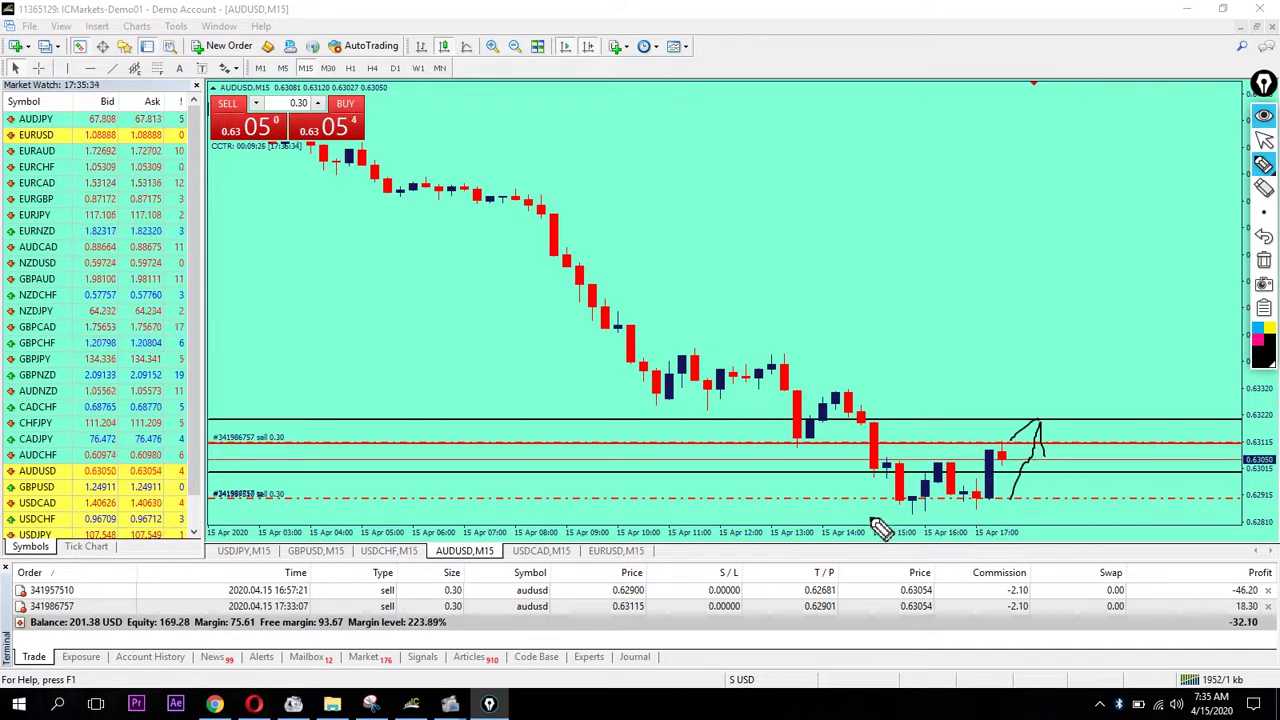
drag(870, 517, 1046, 514)
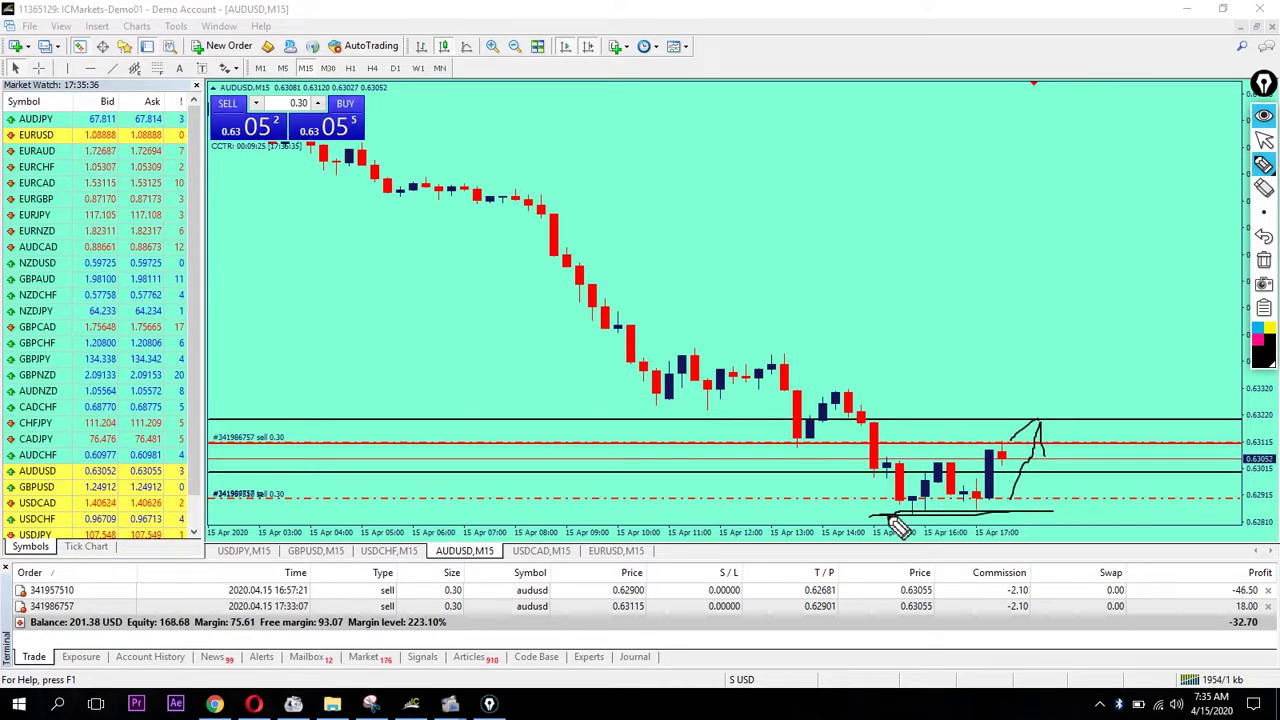
click(1264, 260)
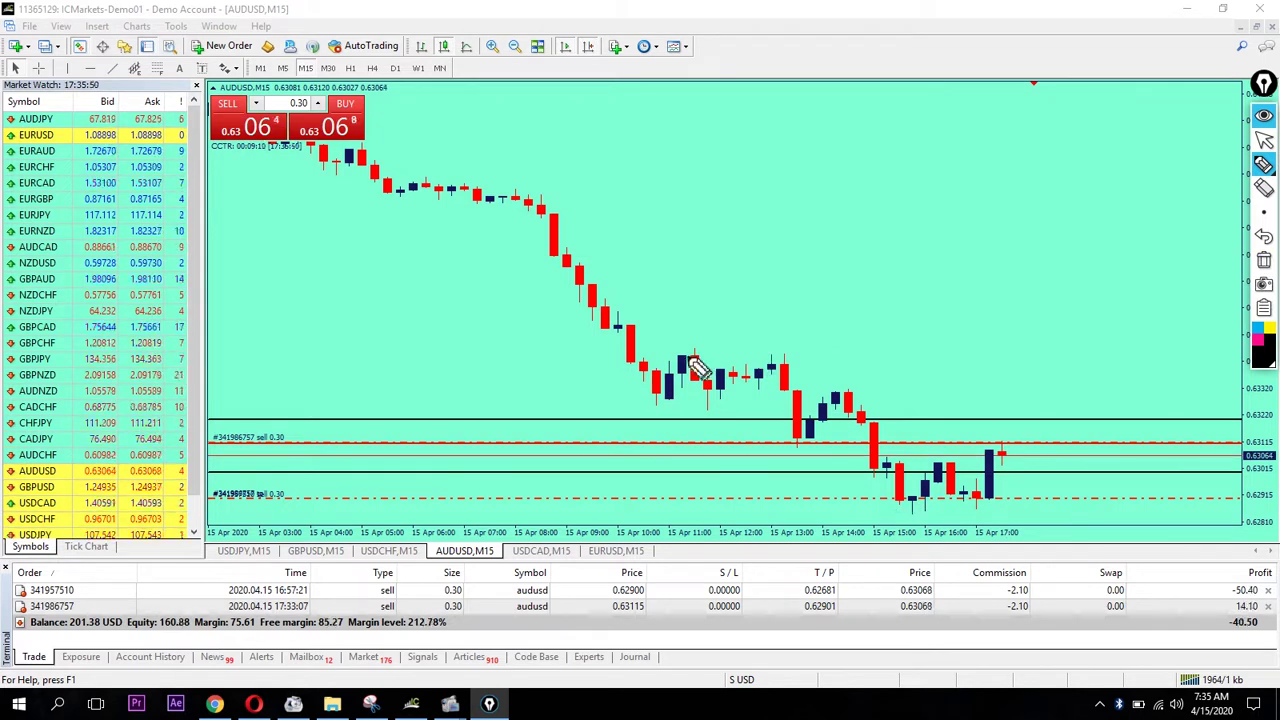